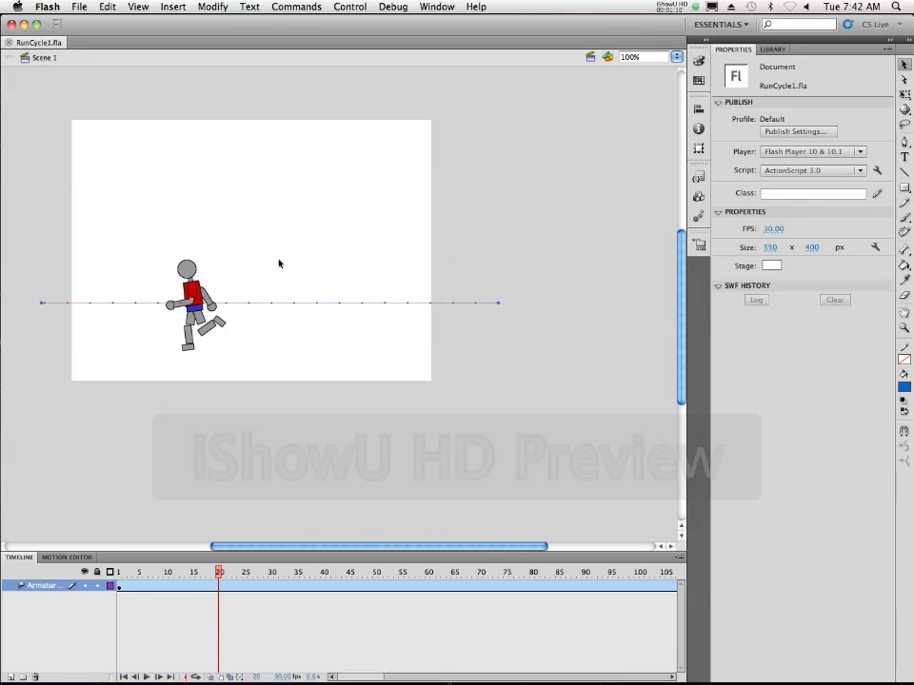
Undo the trial move of the runner at frame 20 and return the timeline to frame 1
left_click_drag(196, 285, 198, 288)
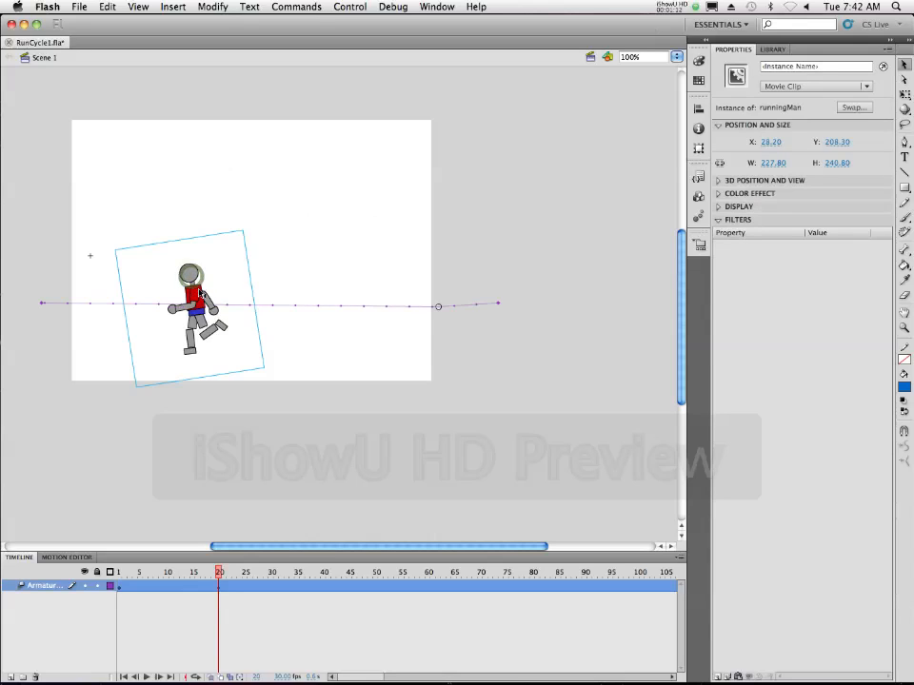
key("super+z")
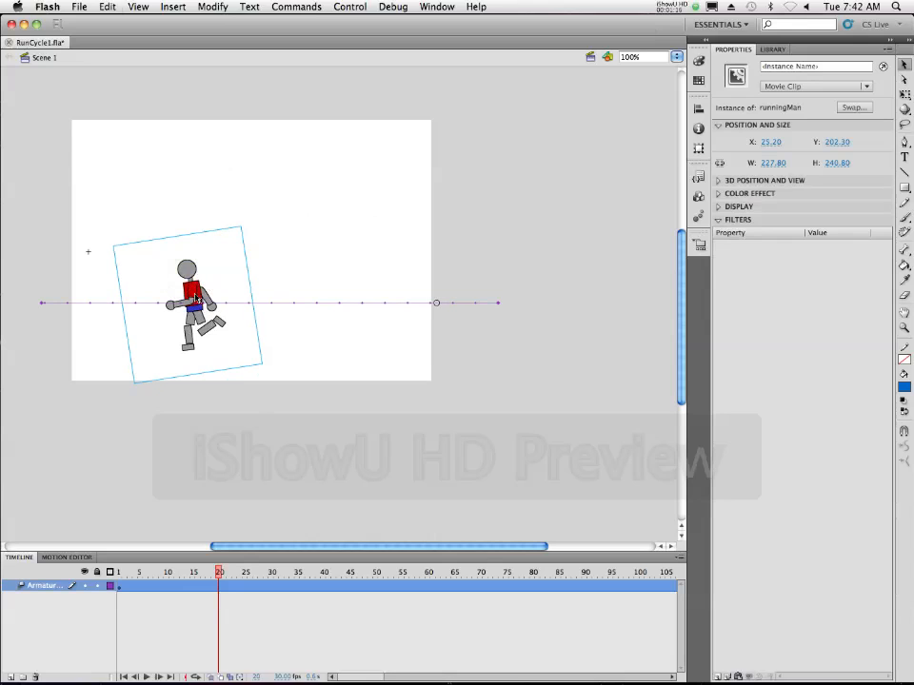
left_click(162, 574)
left_click_drag(161, 576, 119, 576)
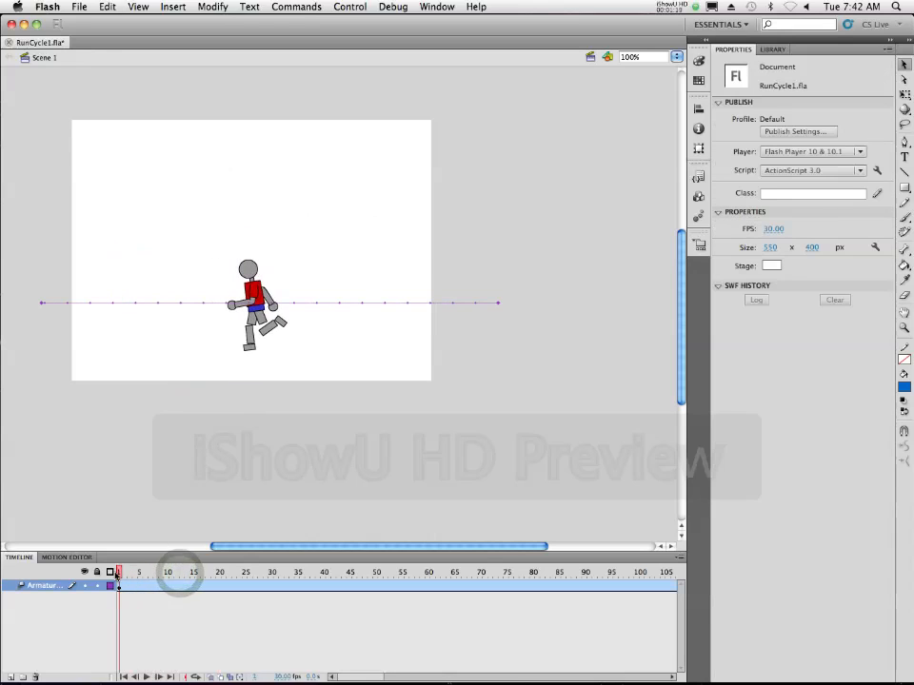
left_click(240, 302)
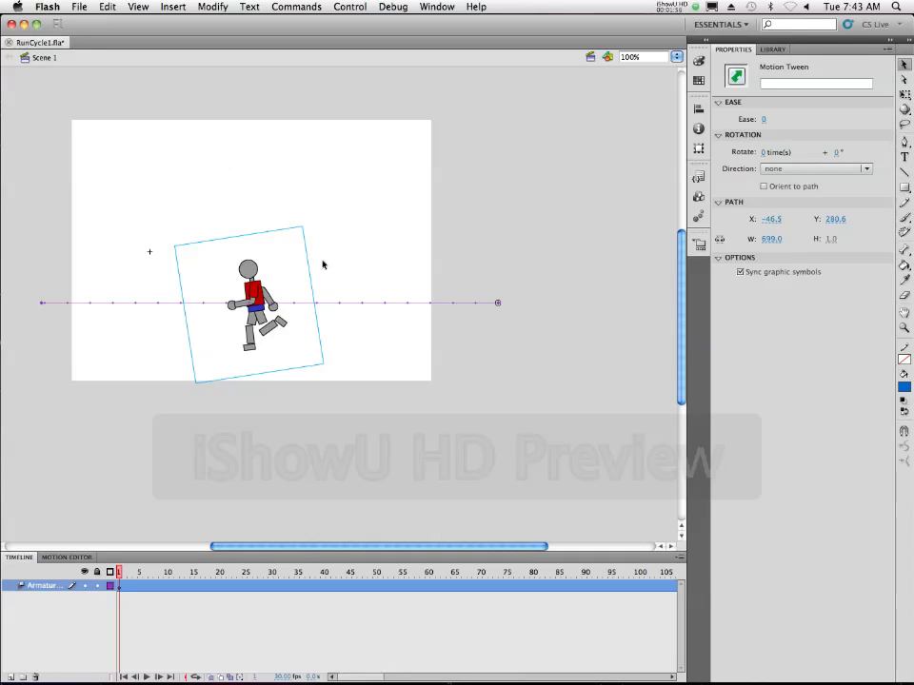
Open the runningMan symbol, scrub through its armature animation to examine the run cycle, and return to Scene 1
double_click(246, 277)
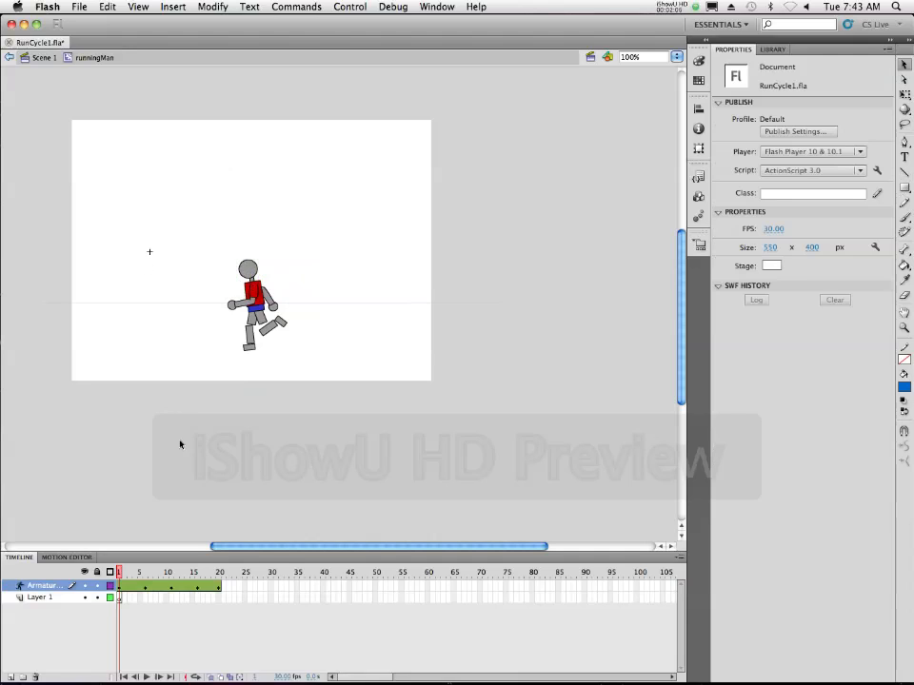
left_click(250, 290)
left_click(175, 573)
left_click_drag(178, 577, 107, 573)
left_click(42, 59)
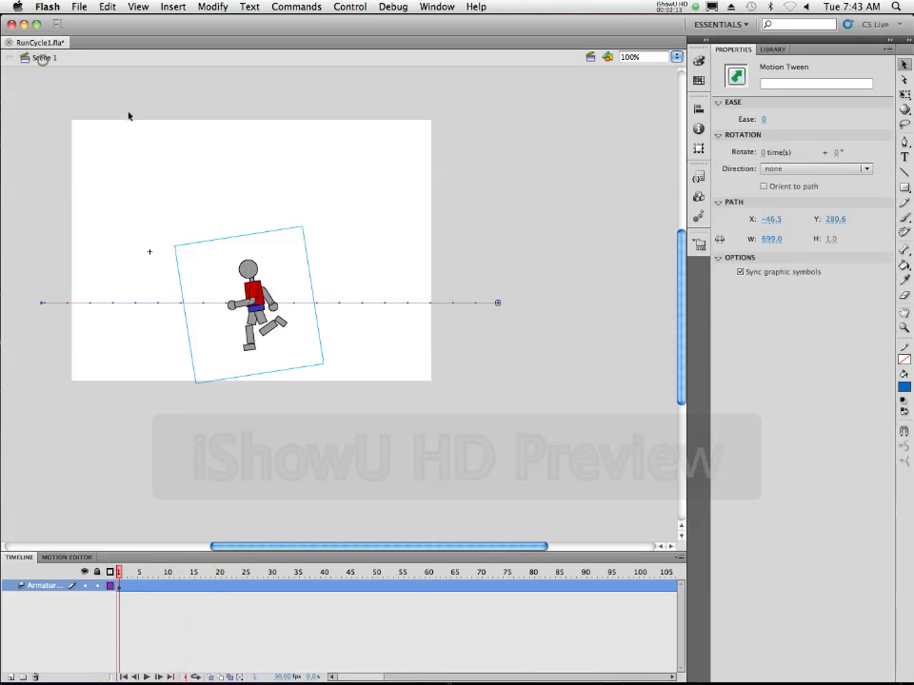
Select the runningMan instance and switch the workspace to Animator
left_click(253, 293)
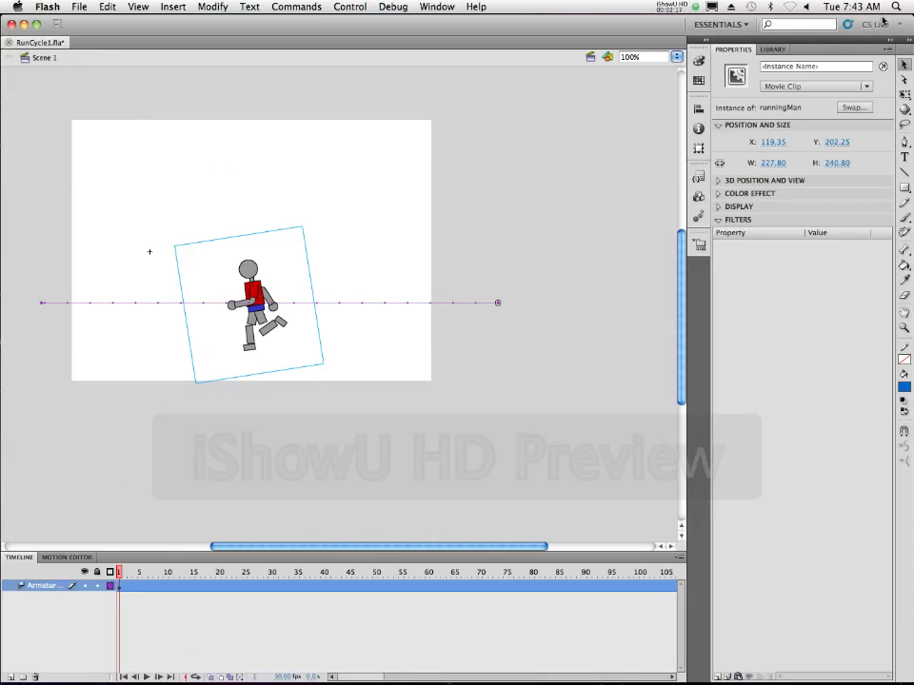
left_click(721, 23)
left_click(730, 40)
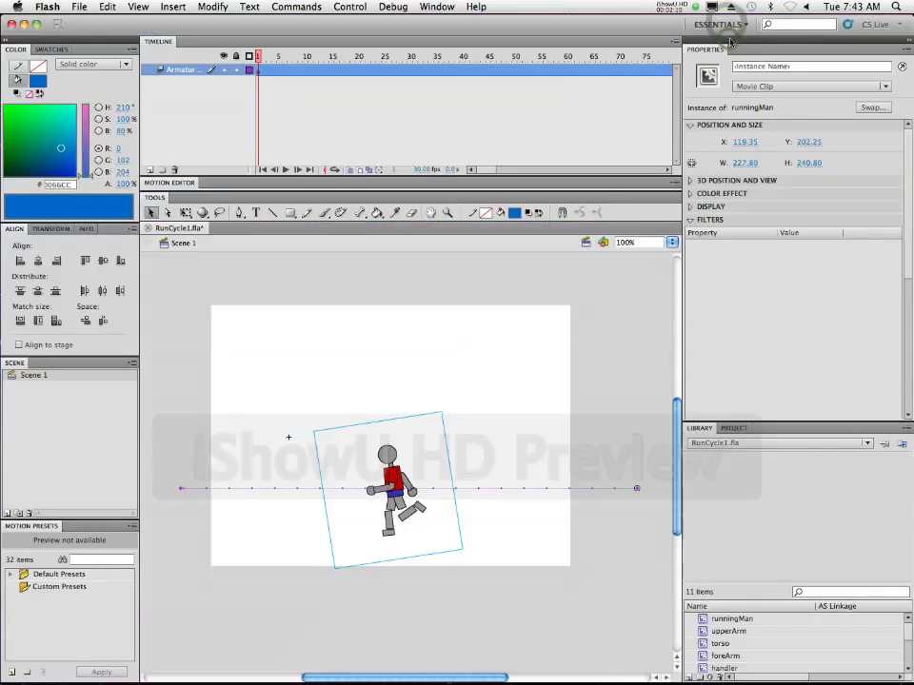
Move the runningMan instance's transformation point onto the character's hips with the Free Transform tool
left_click(185, 213)
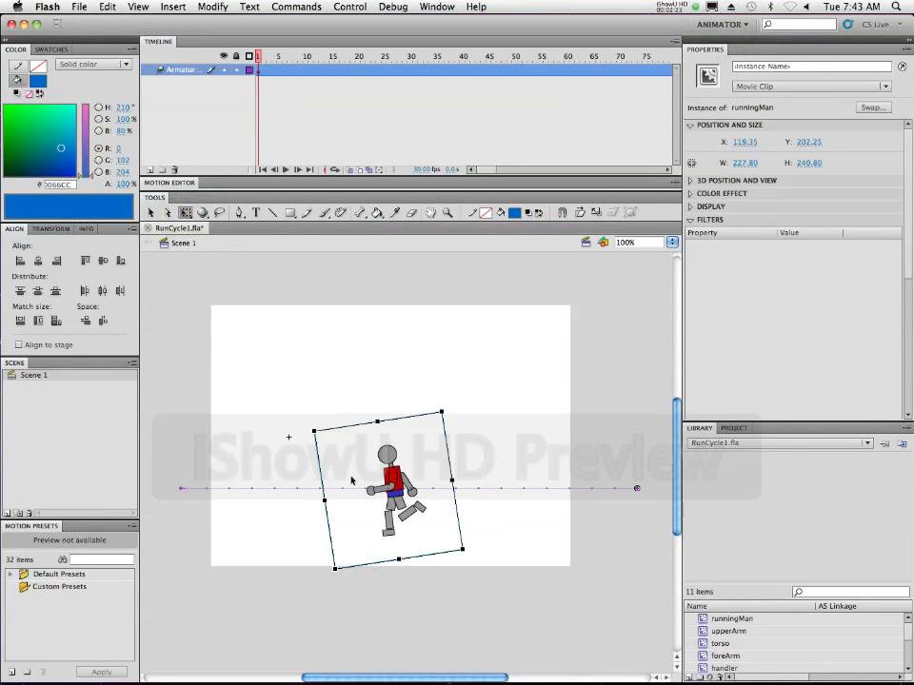
left_click(638, 492)
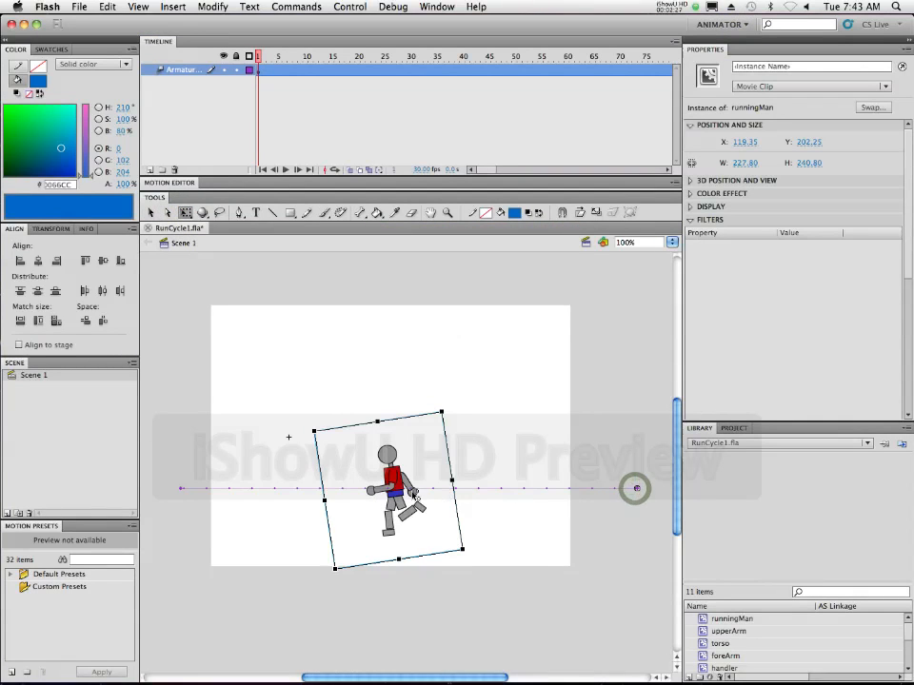
left_click_drag(394, 490, 393, 489)
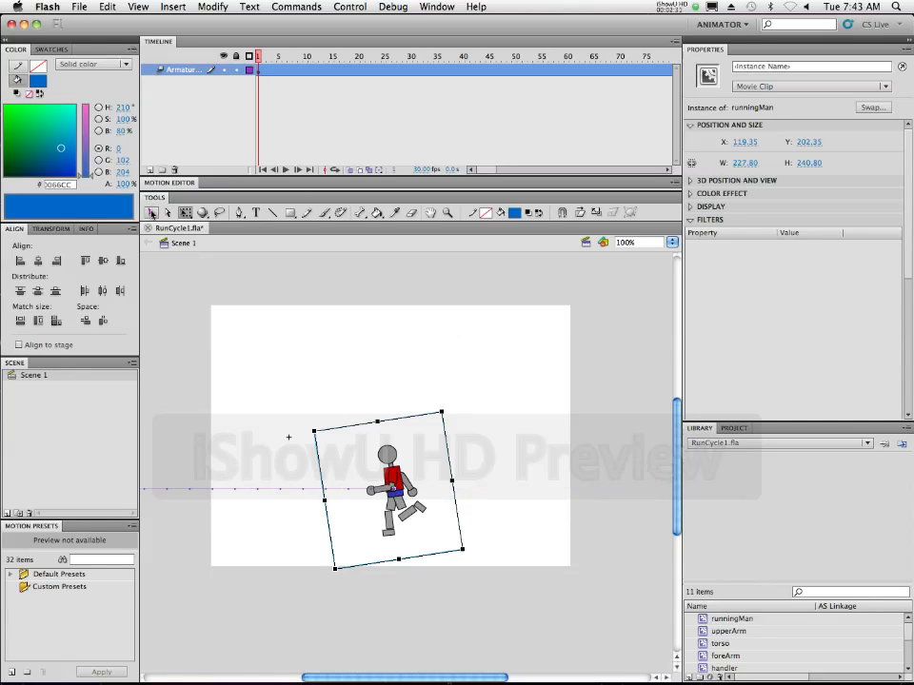
Move the runner on frame 1 off the stage's right side, to about X 489, Y 202
left_click(151, 213)
left_click_drag(389, 476, 635, 482)
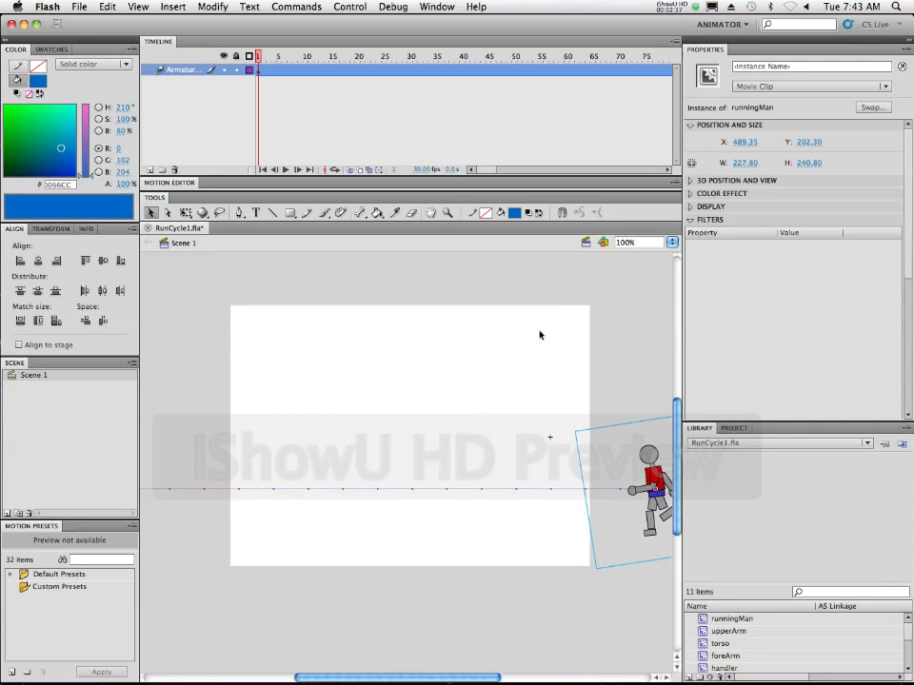
key("z")
left_click(454, 449, "alt")
left_click(454, 448, "alt")
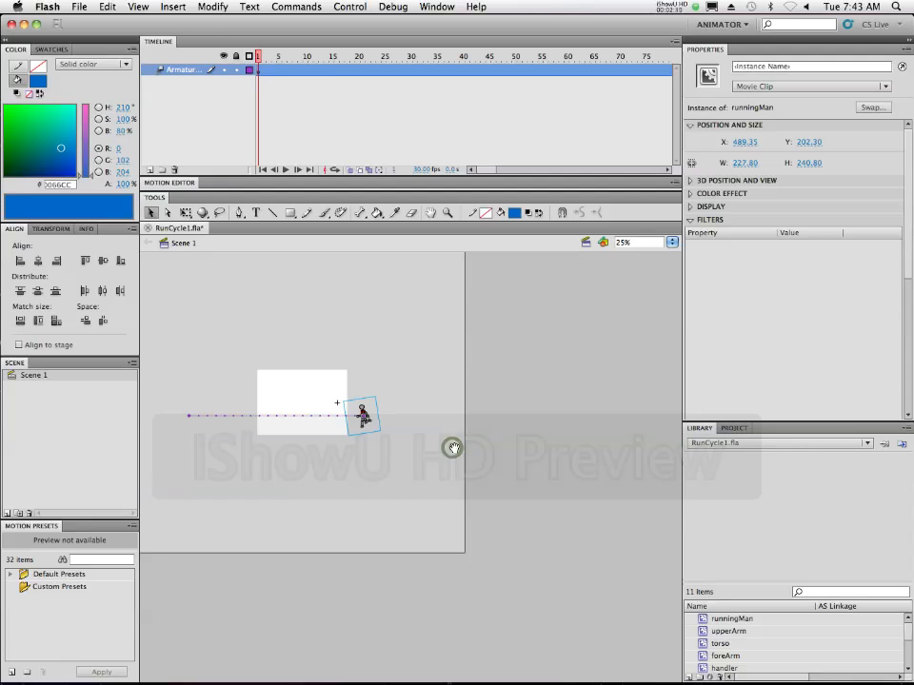
Move the runner on frame 142, the tween's last frame, closer to the stage, just outside its left edge
left_click_drag(265, 434, 401, 509)
left_click_drag(330, 392, 507, 518)
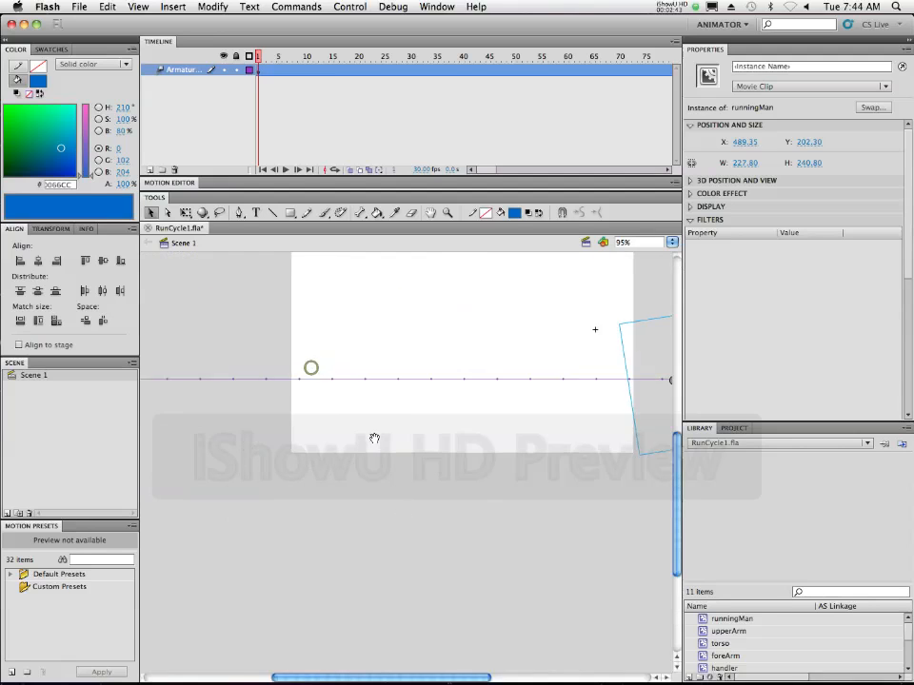
left_click_drag(371, 434, 471, 491)
left_click_drag(399, 458, 580, 479)
left_click(312, 459)
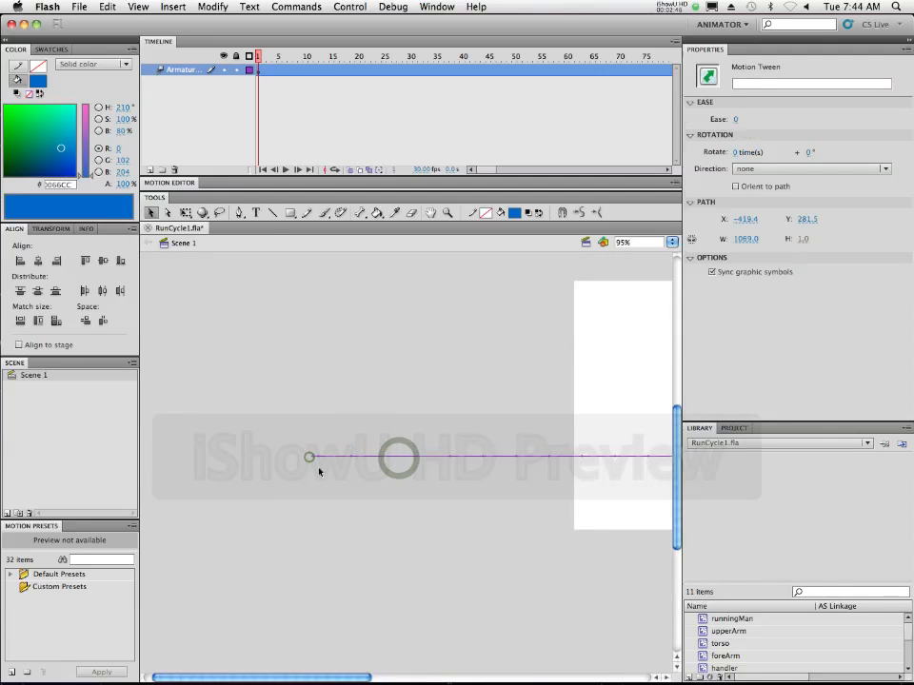
left_click(674, 42)
left_click(703, 57)
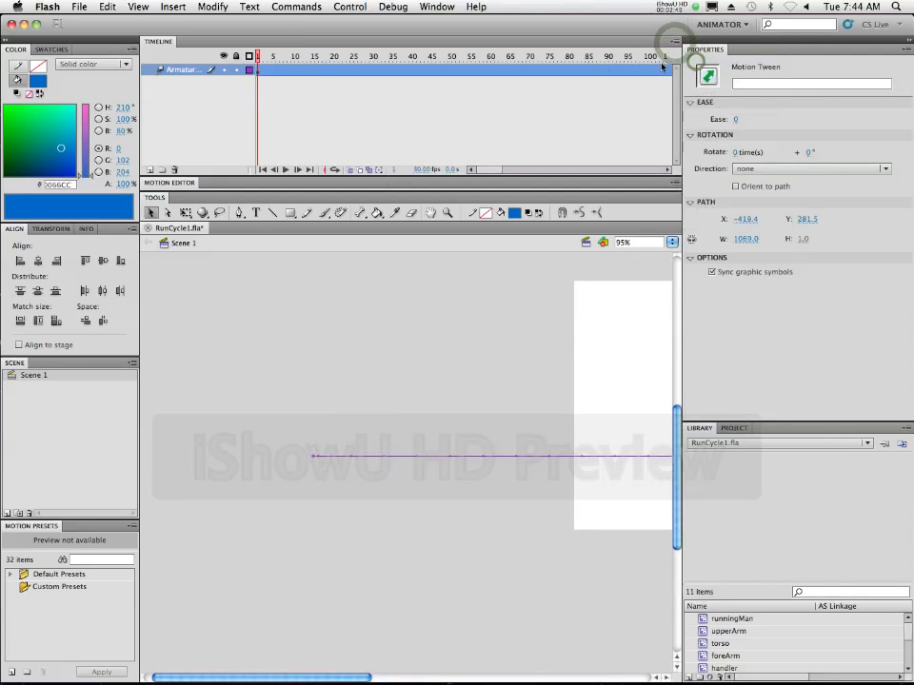
left_click_drag(496, 170, 534, 170)
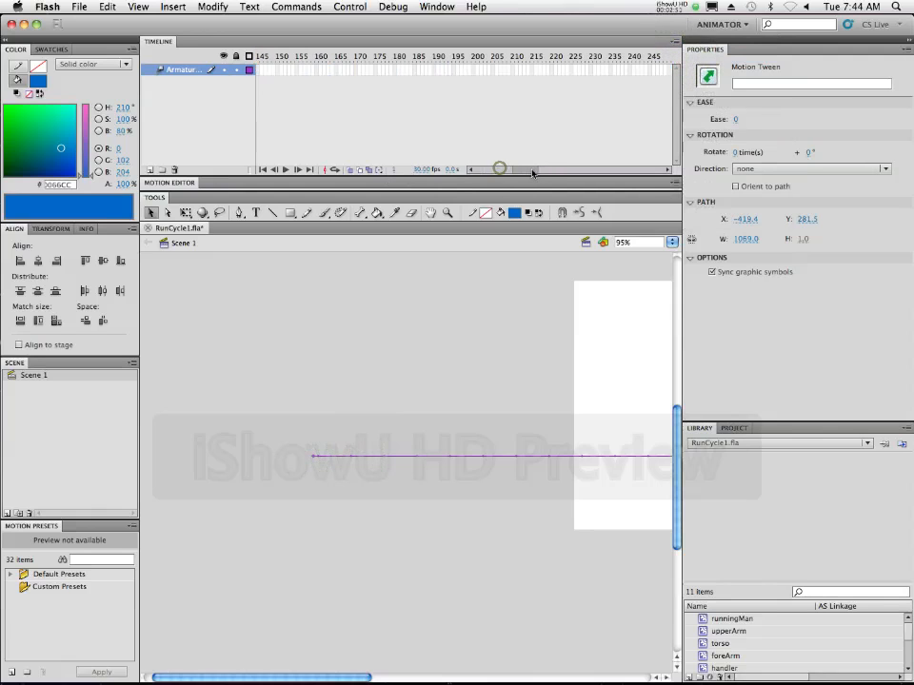
left_click(295, 57)
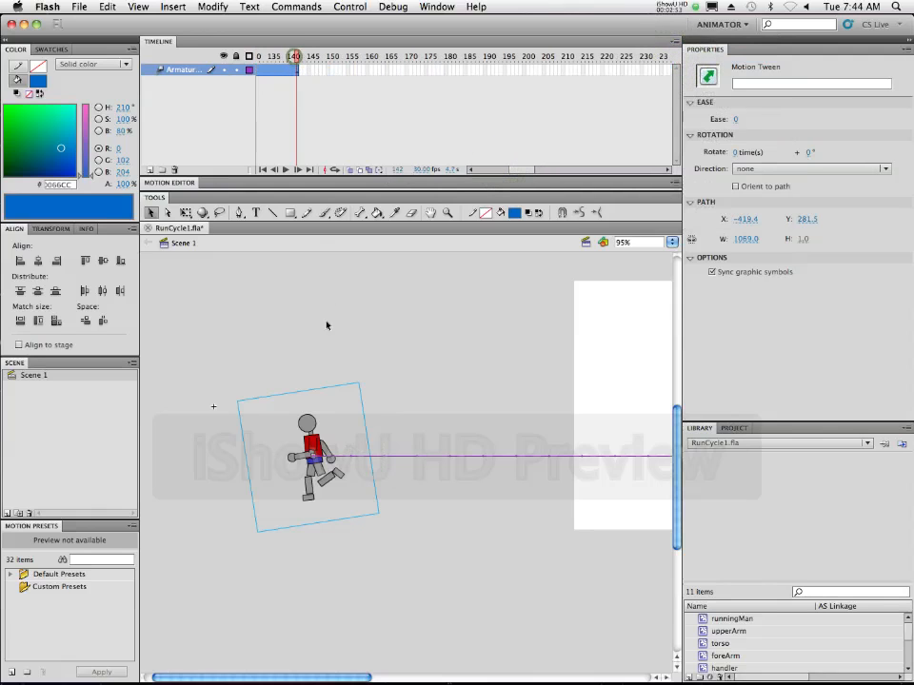
left_click_drag(316, 437, 532, 447)
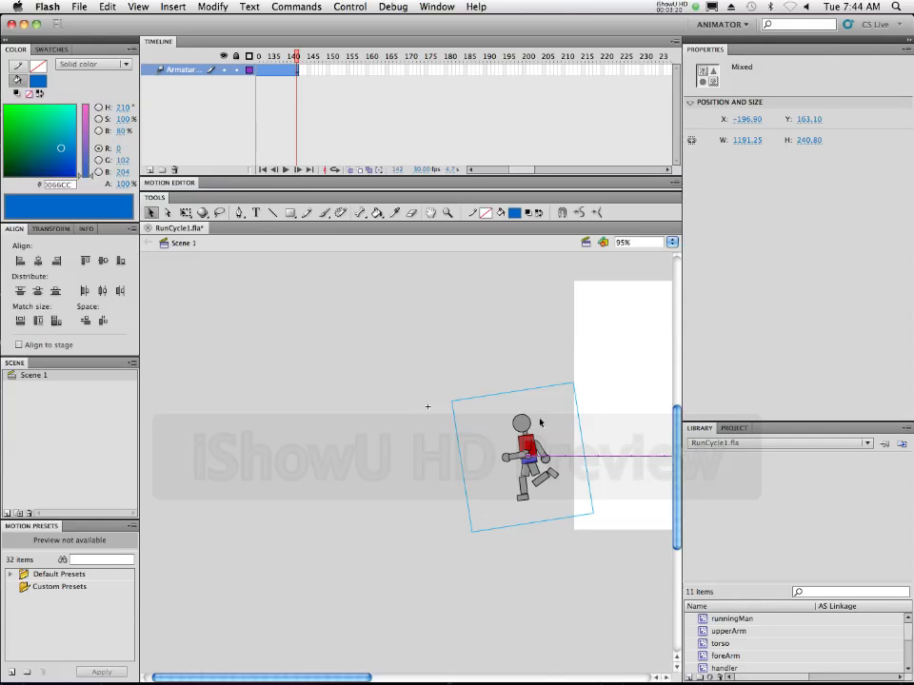
Preview the adjusted motion tween by scrubbing to frame 101 and examine the runner up close on the stage
left_click(533, 449, "shift+super")
scroll(358, 102, "left", 10)
left_click_drag(483, 53, 652, 62)
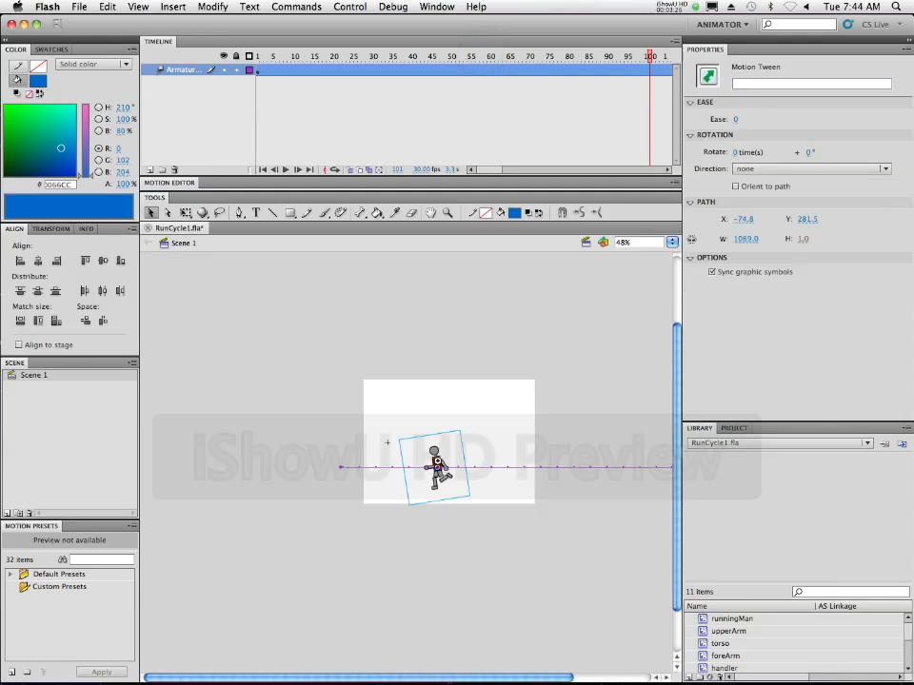
left_click_drag(371, 418, 464, 514)
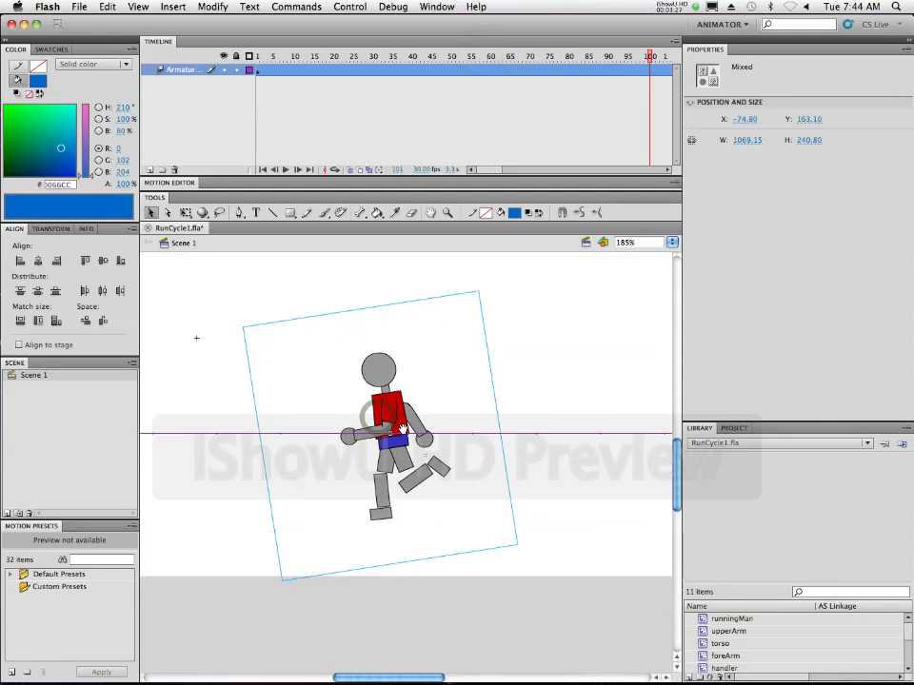
left_click_drag(404, 429, 397, 442)
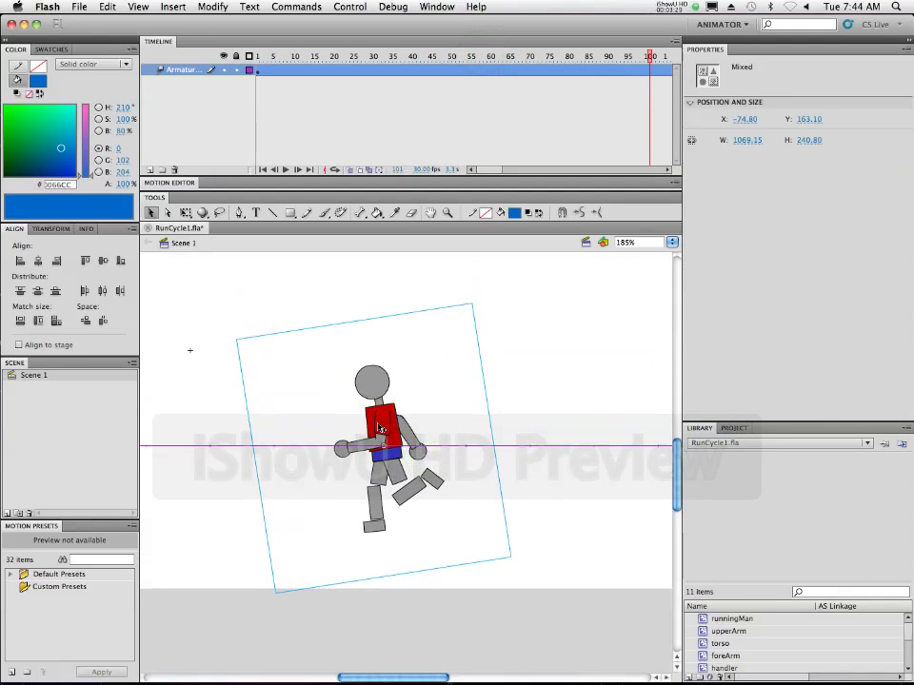
Open the runningMan symbol and, inside it, the upperArm symbol of the arm in front of the torso for editing
double_click(380, 429)
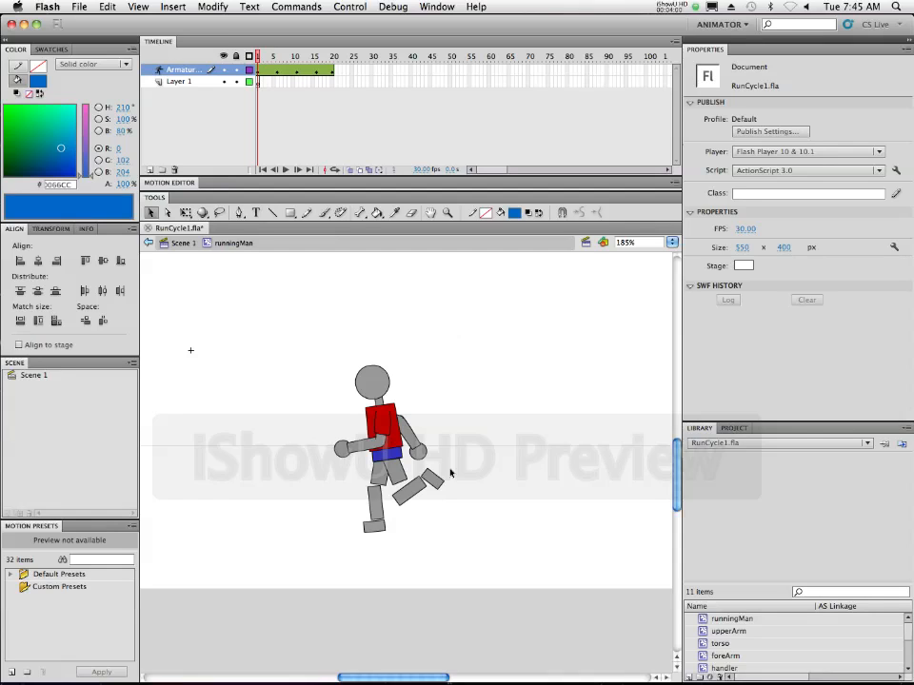
key("z")
left_click(381, 419)
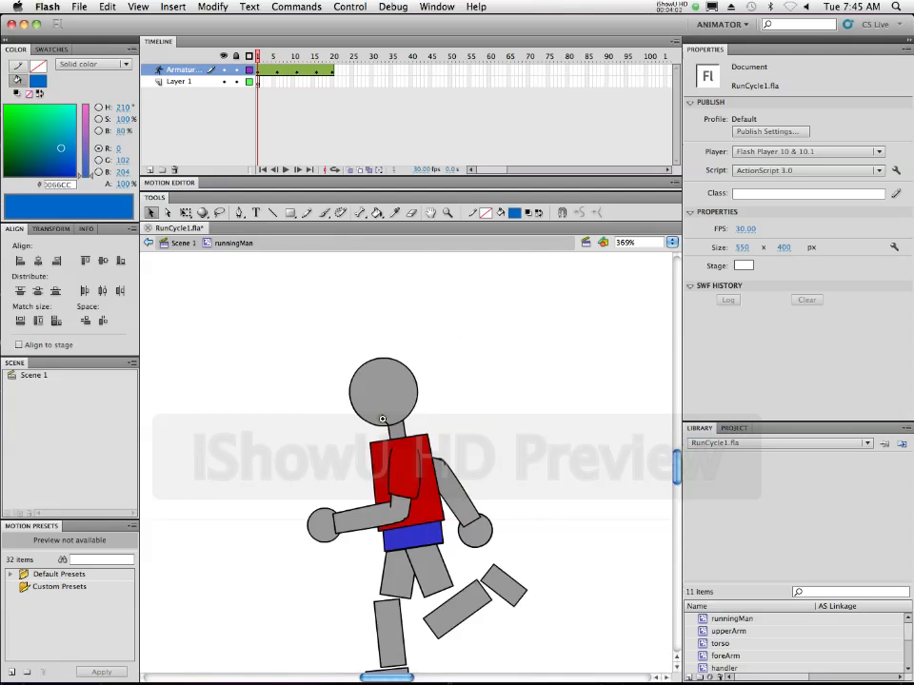
left_click(411, 512, "super")
left_click_drag(380, 431, 384, 478)
left_click(389, 455)
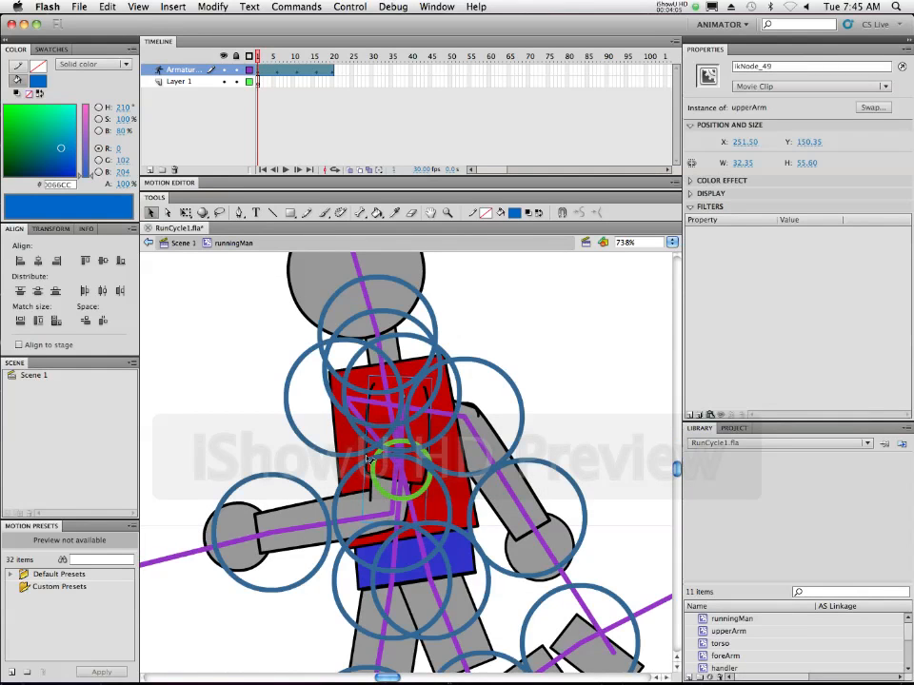
double_click(369, 459)
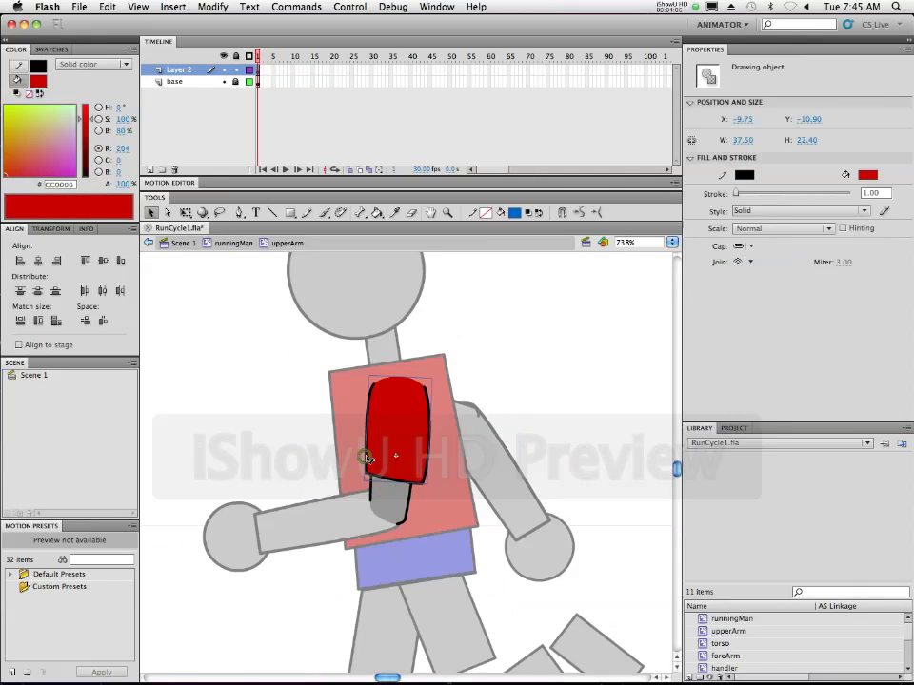
Toggle the visibility of the base layer and Layer 2 to examine the upper arm and sleeve artwork
left_click(225, 83)
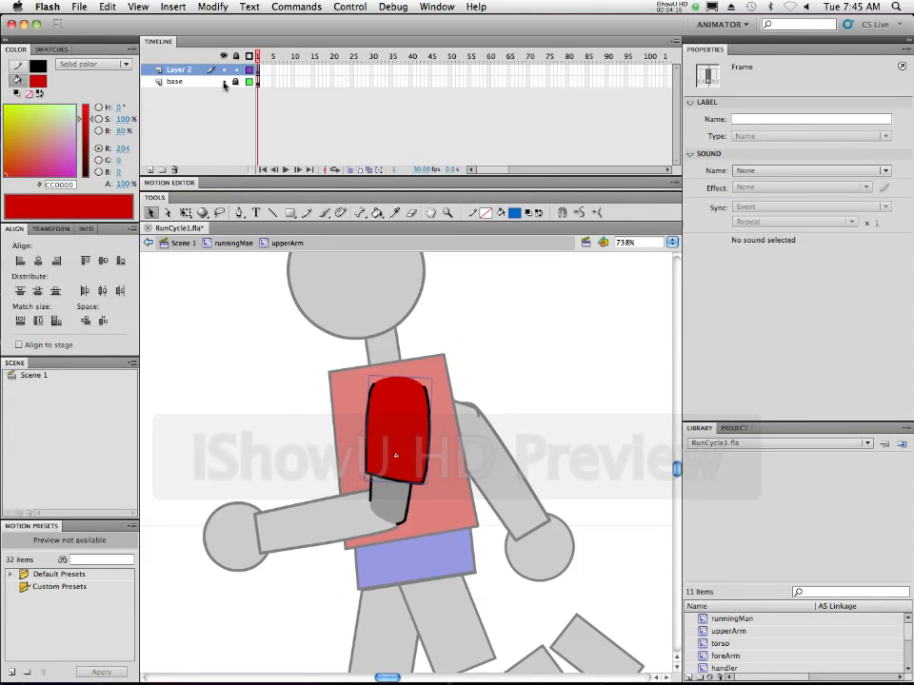
left_click(224, 72)
left_click(225, 72)
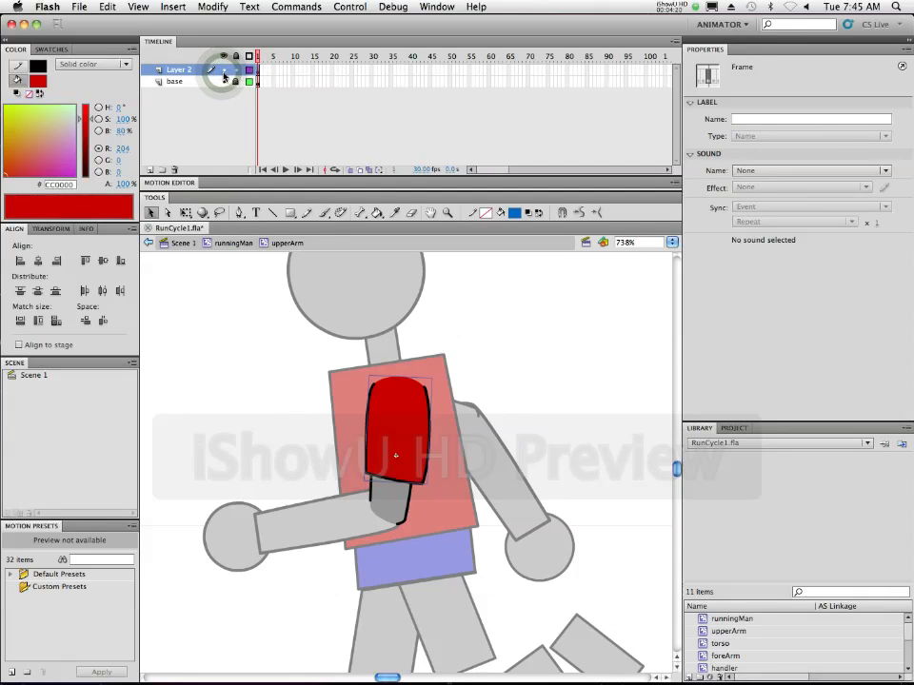
left_click(225, 74)
left_click(224, 73)
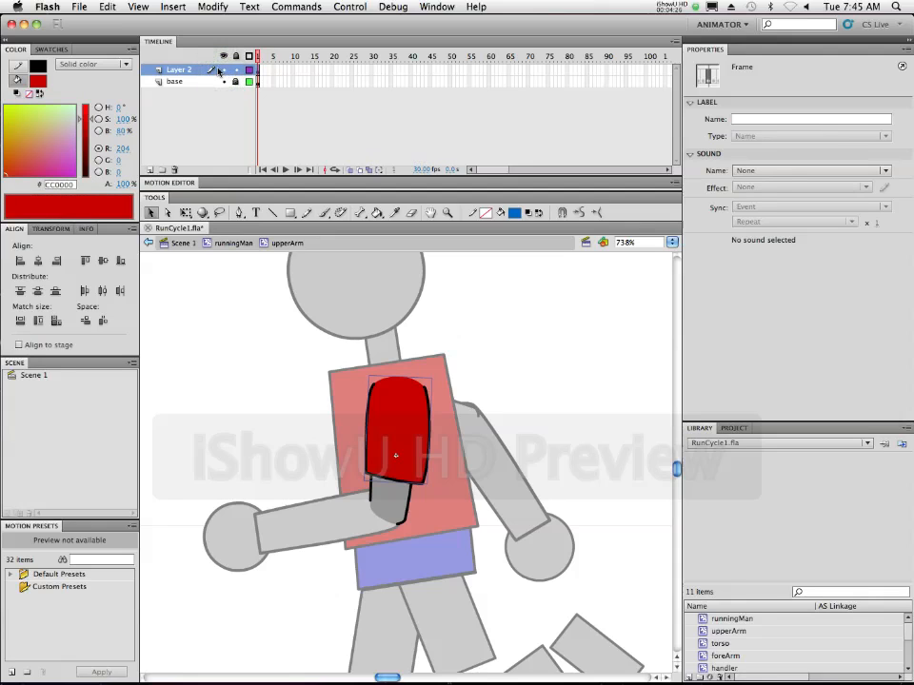
Return to runningMan, reopen the upperArm symbol, and activate the Brush tool with a round brush and Use Pressure enabled
left_click(238, 245)
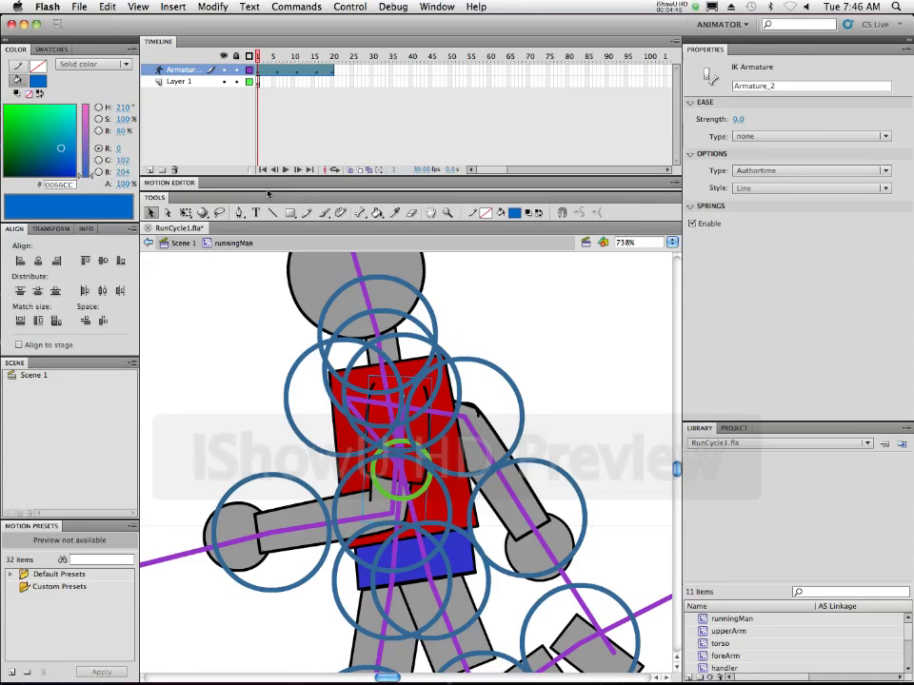
double_click(365, 461)
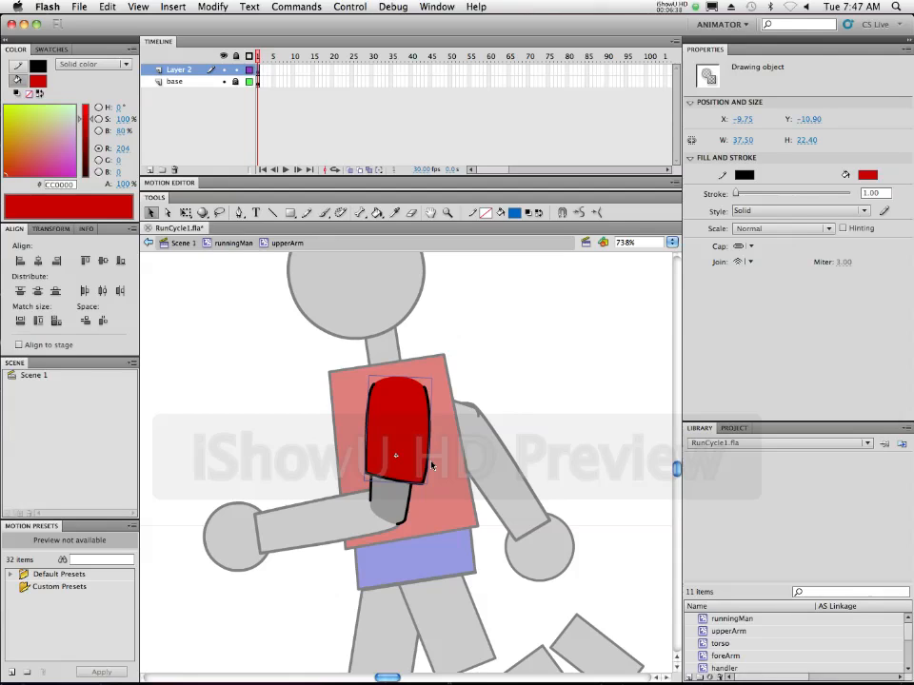
left_click(322, 212)
left_click(631, 212)
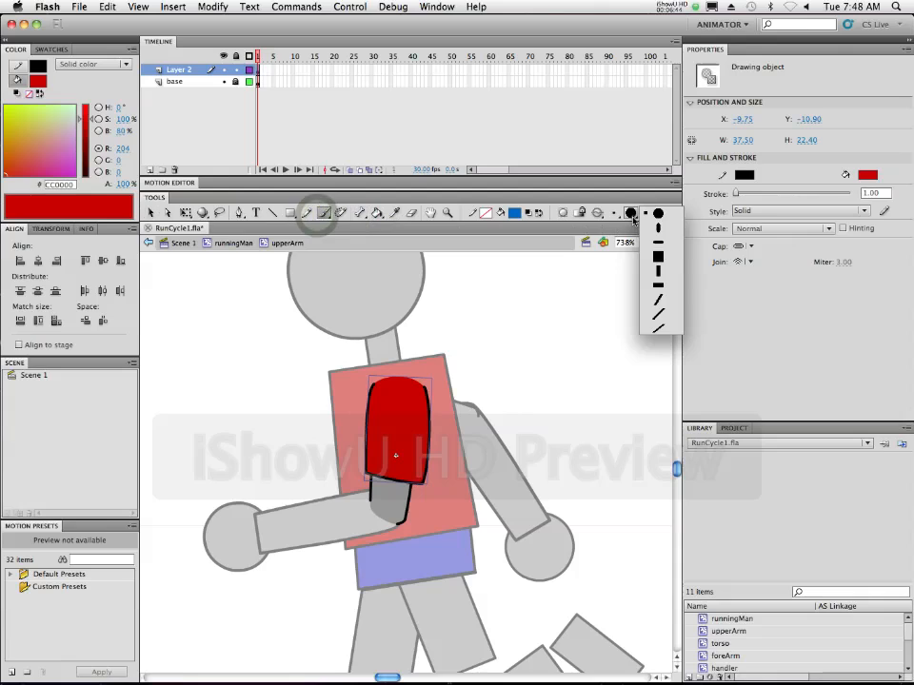
left_click(633, 214)
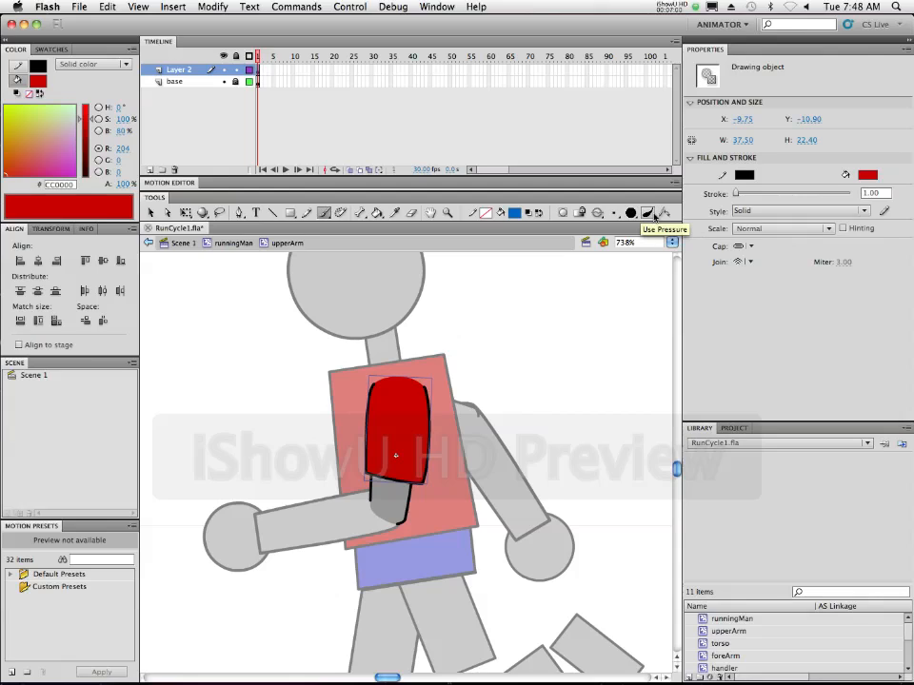
left_click(650, 213)
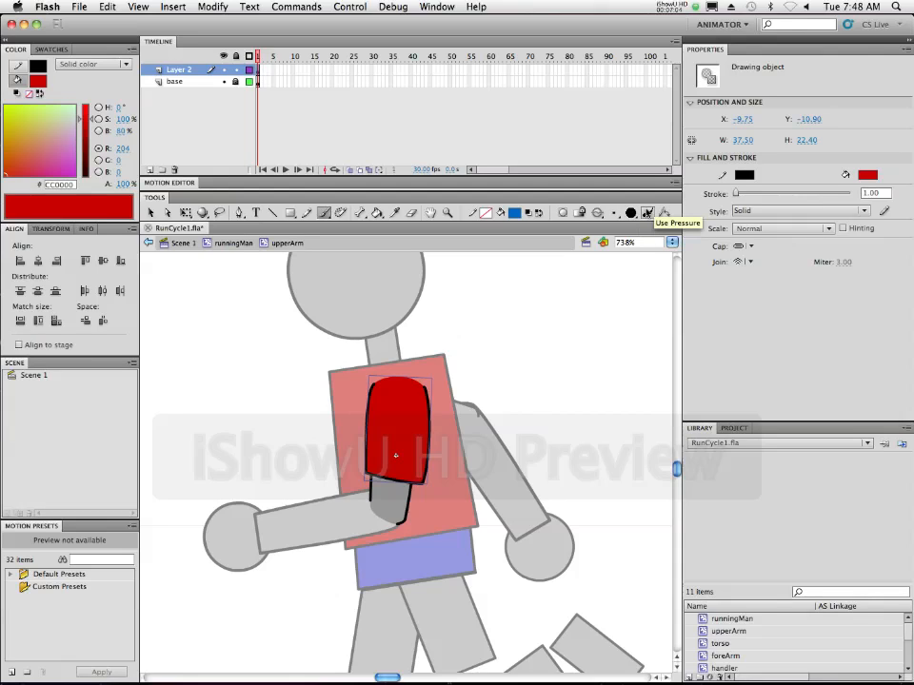
left_click(648, 214)
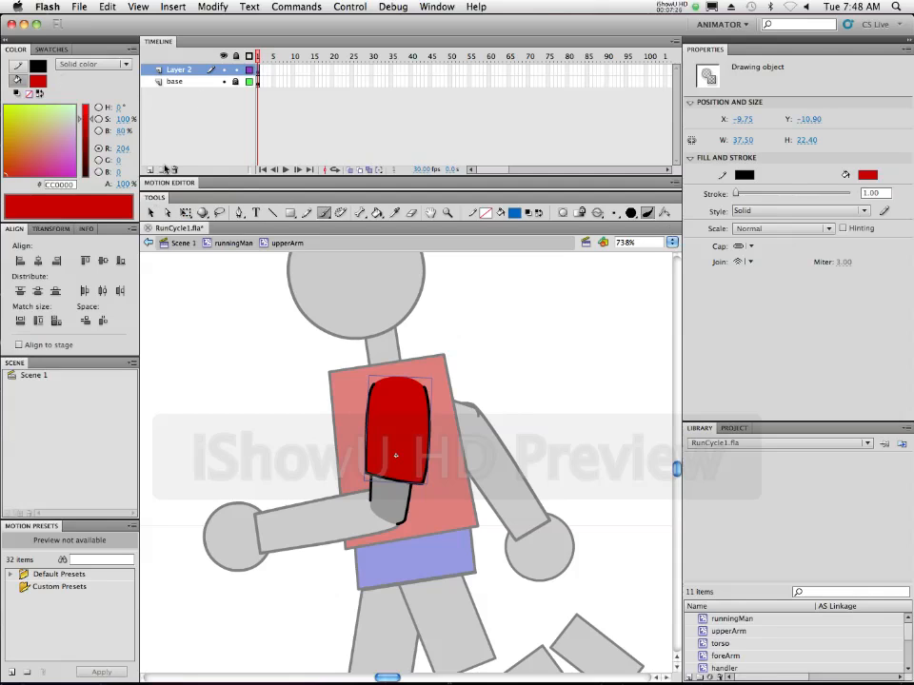
Rename Layer 2 as shirtBase and add a new layer above it
double_click(177, 71)
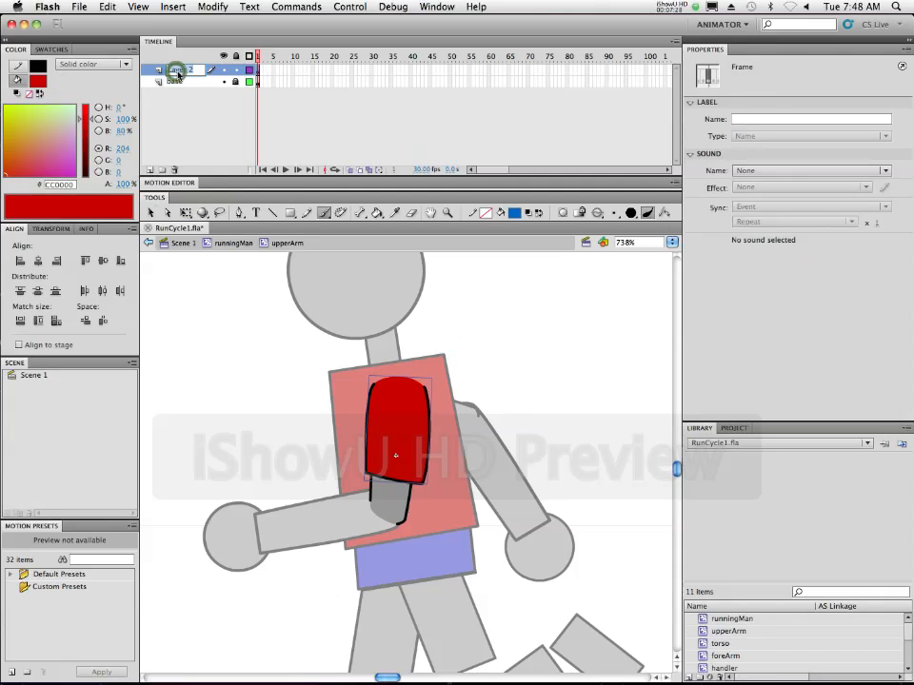
type("shirtBase")
key("Return")
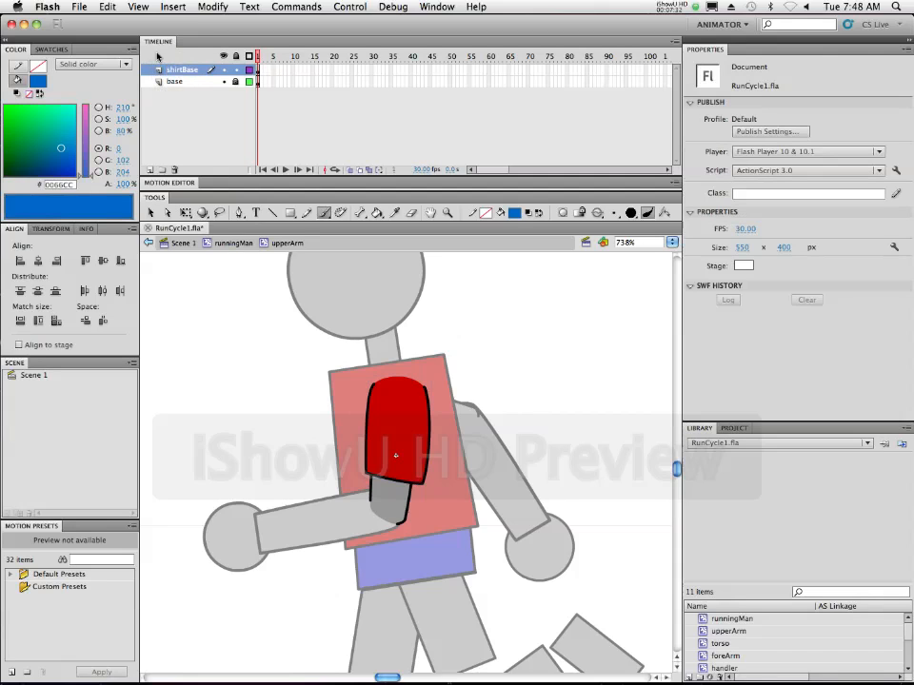
left_click(150, 170)
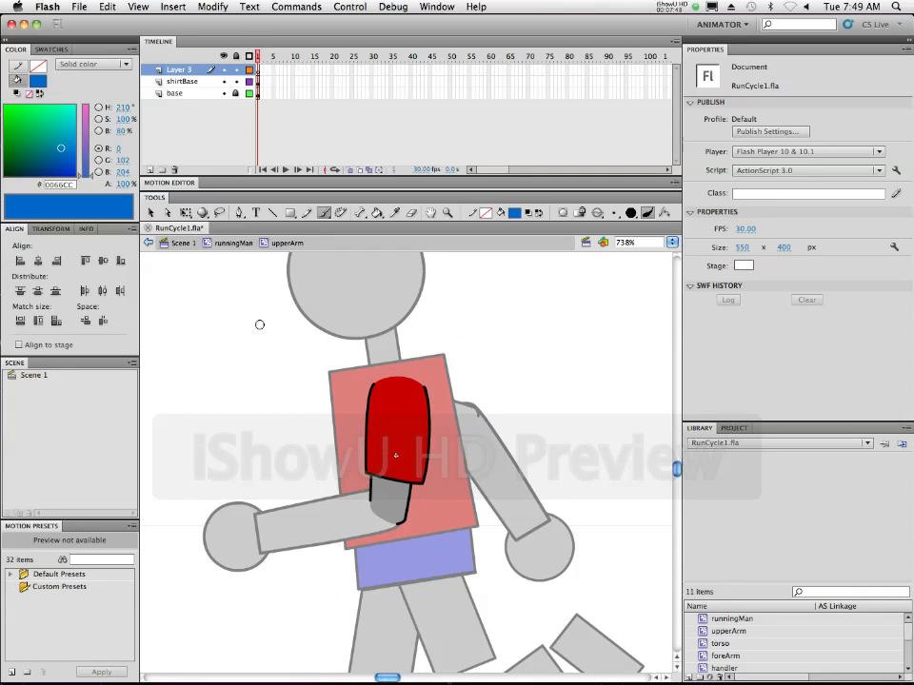
Try to sample the sleeve's red as the brush fill colour with the shirtBase artwork selected, undoing each wrong recolouring
left_click(181, 82)
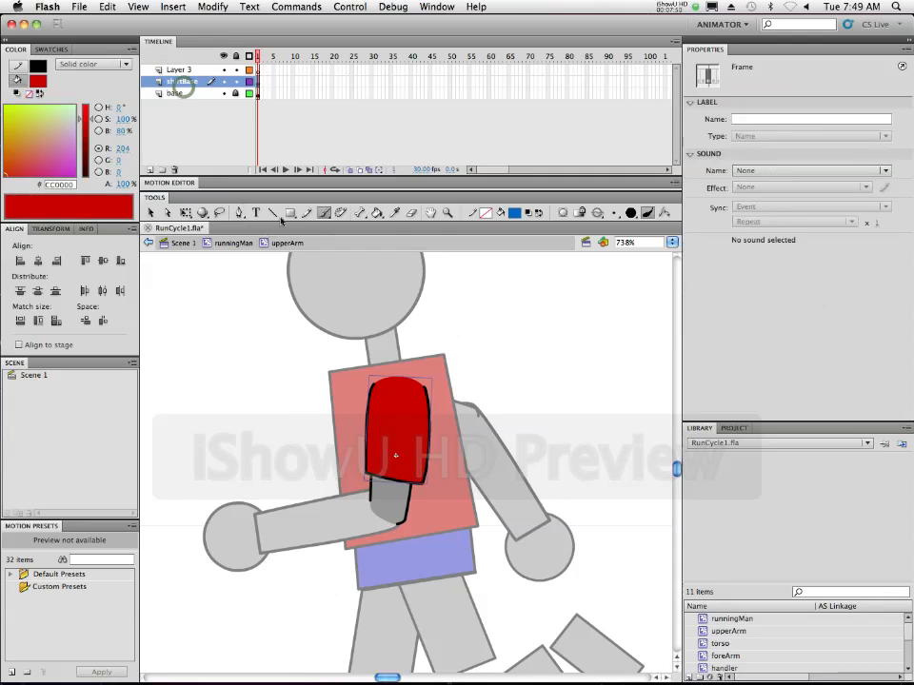
left_click(513, 214)
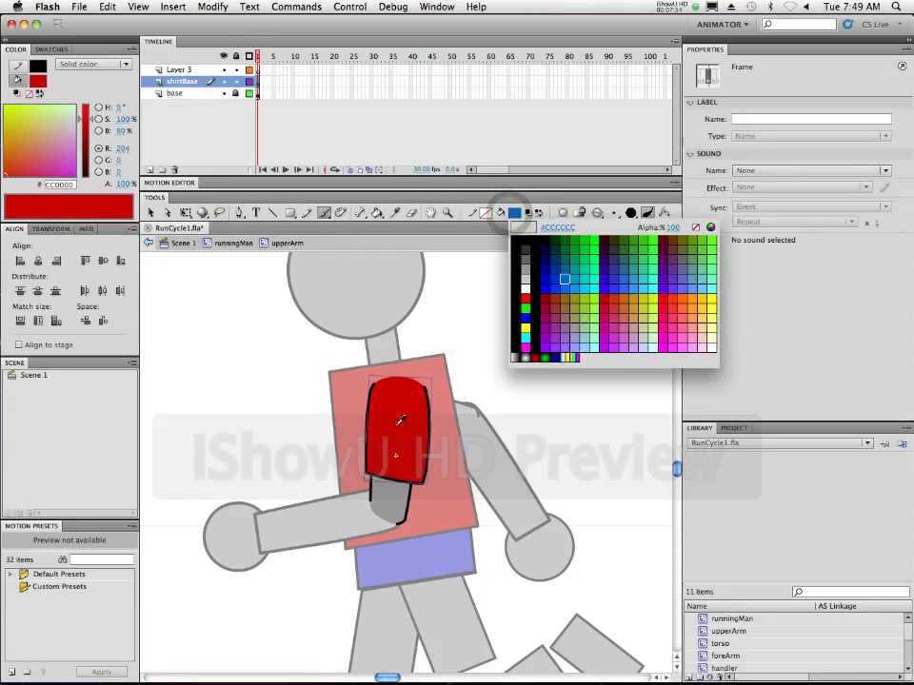
left_click(396, 425)
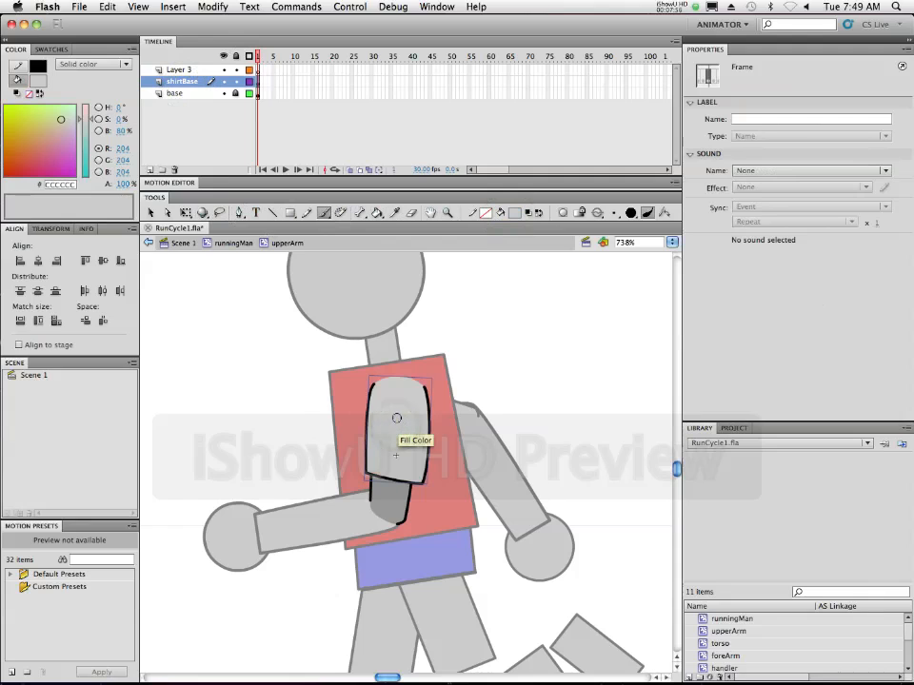
key("super+z")
left_click(513, 213)
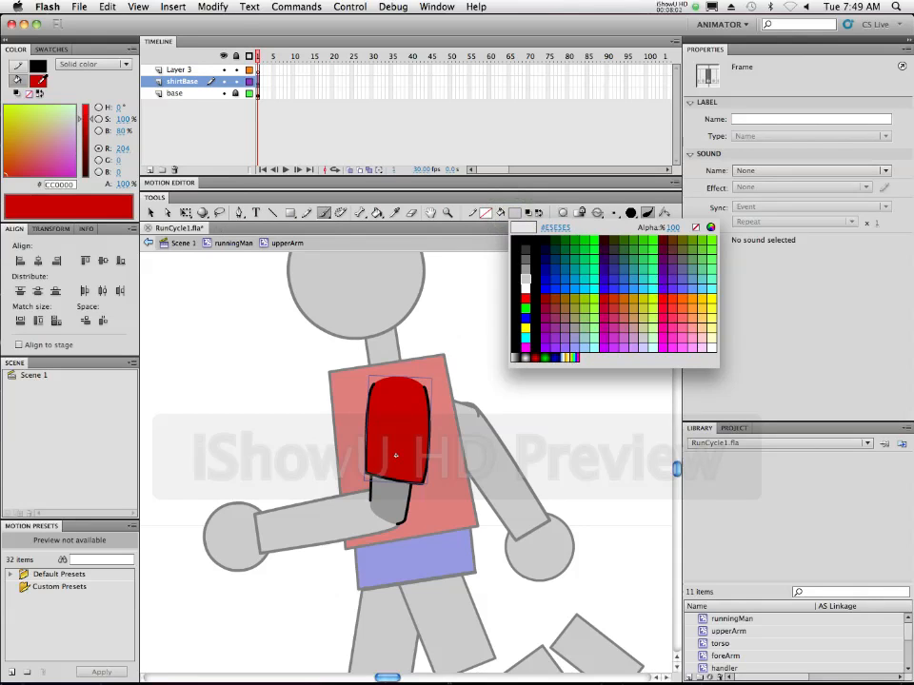
left_click(426, 374)
key("super+z")
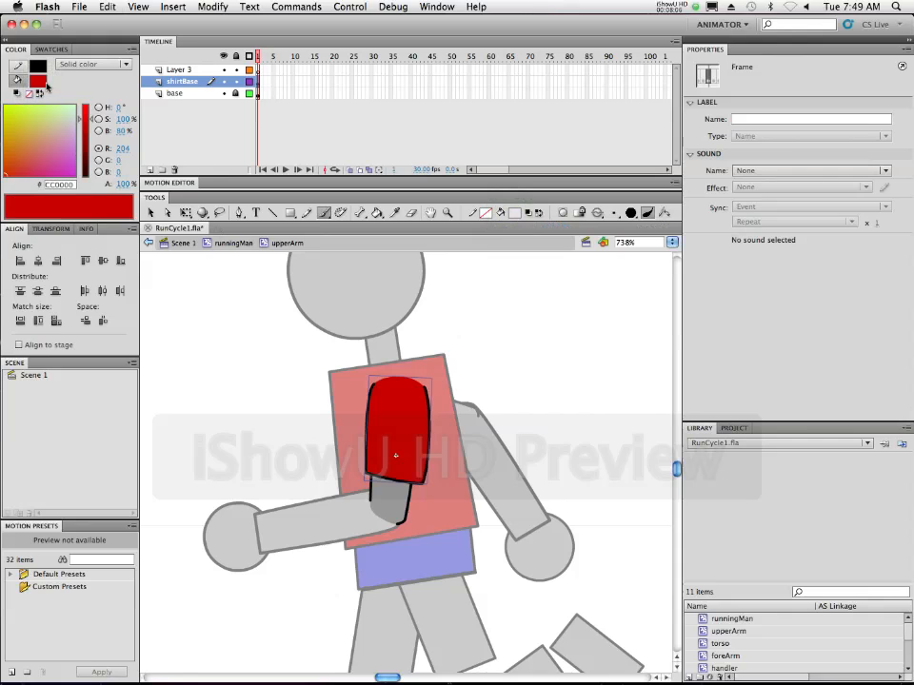
Change the fill of the shirtBase sleeve artwork to bright red FF0000
left_click(39, 81)
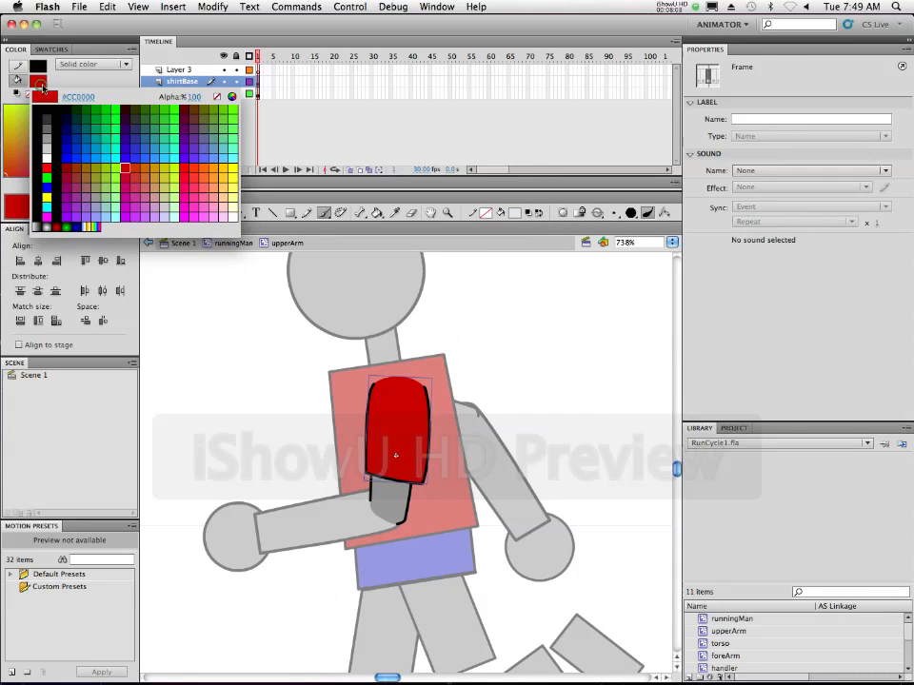
left_click(45, 98)
left_click(516, 213)
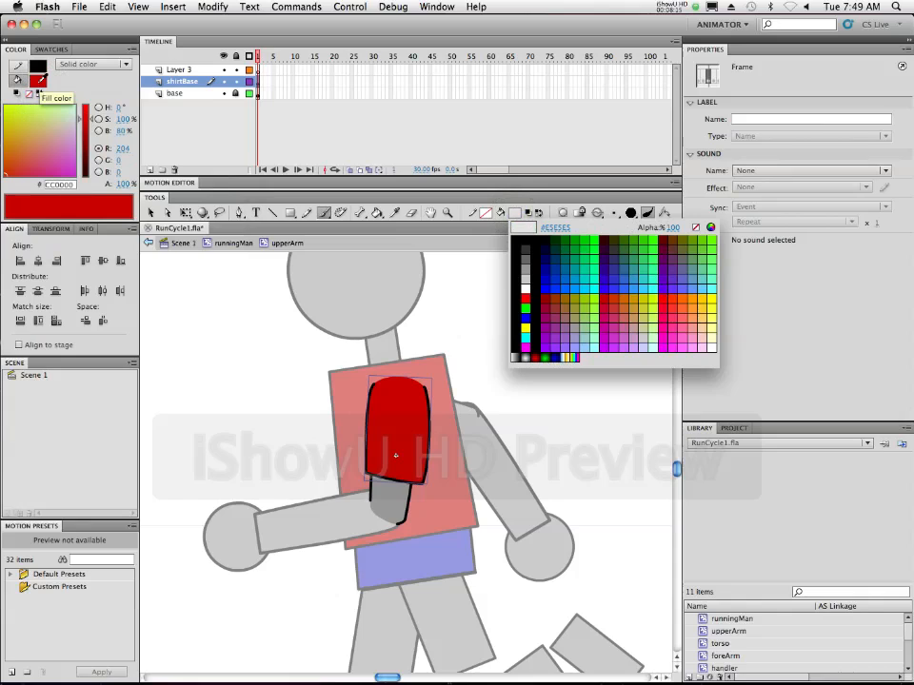
left_click(525, 297)
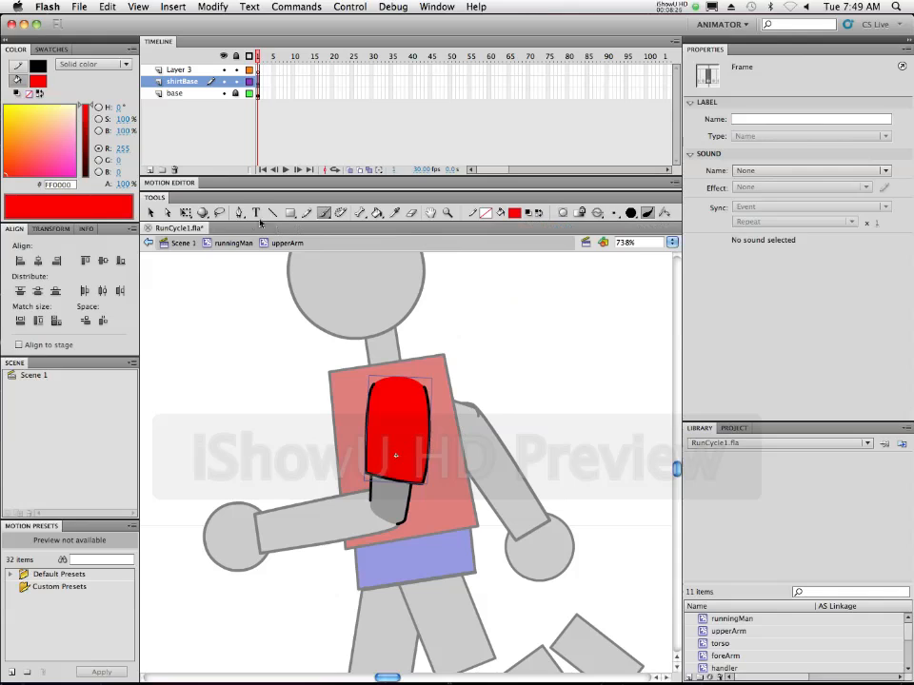
Darken the fill colour to 9F0000, undo its effect on the sleeve, and compare the fills of Layer 3 and shirtBase
left_click(59, 209)
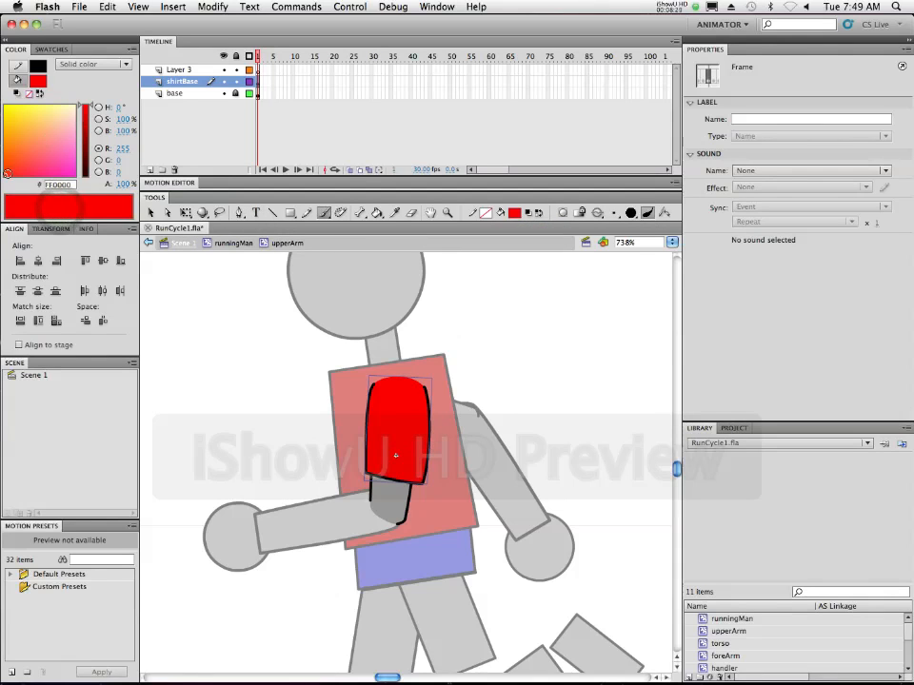
left_click(80, 112)
left_click_drag(80, 113, 84, 133)
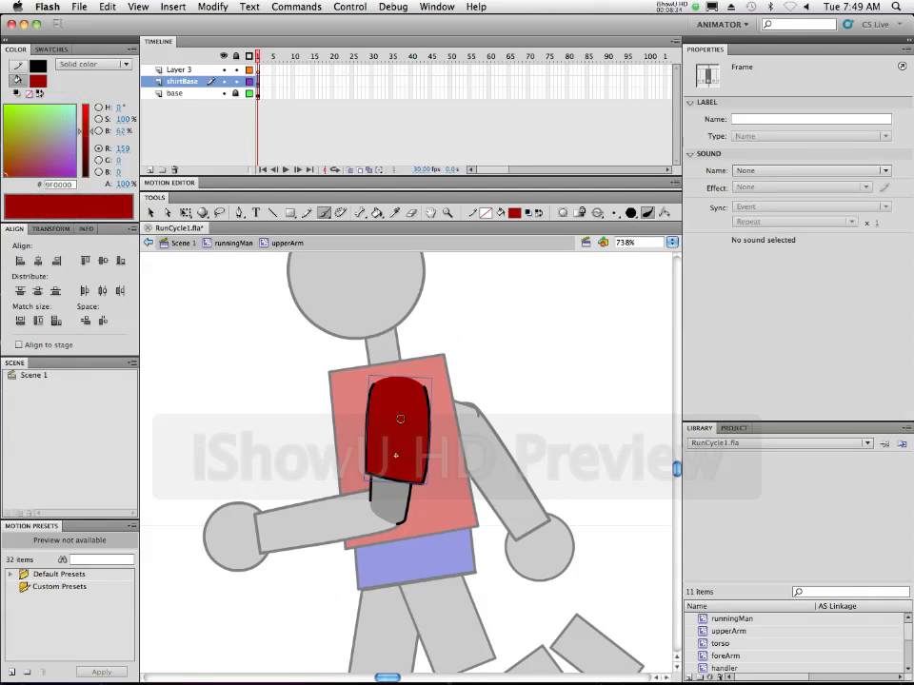
key("super+z")
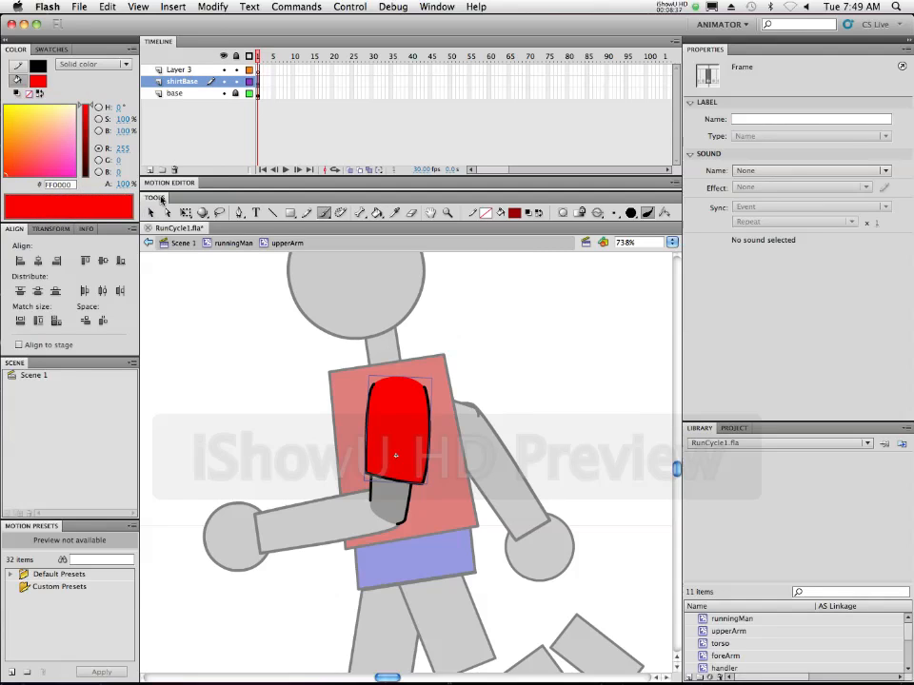
left_click(176, 69)
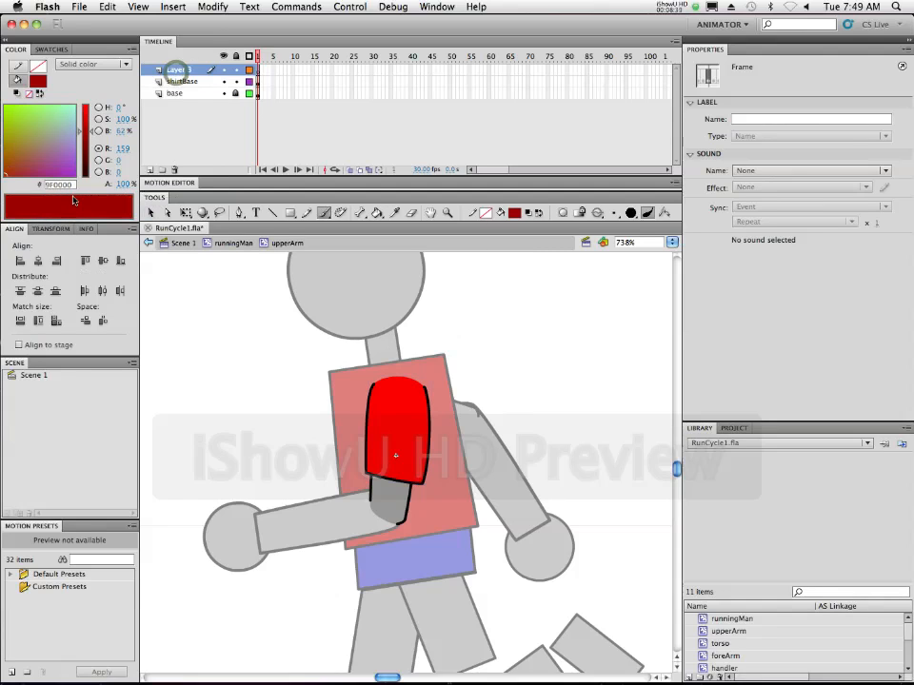
left_click(177, 81)
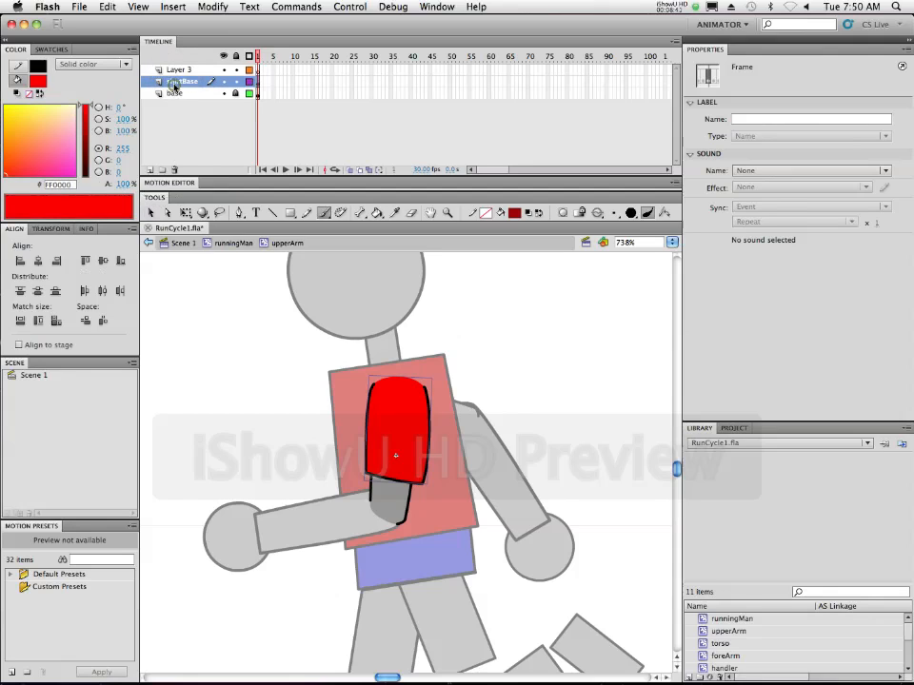
left_click(177, 70)
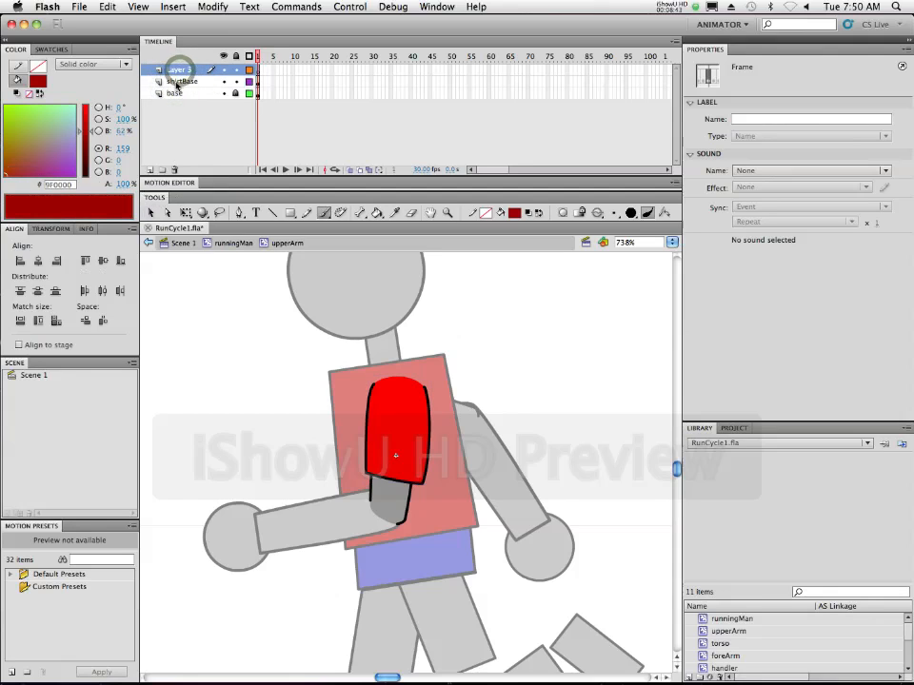
left_click(177, 82)
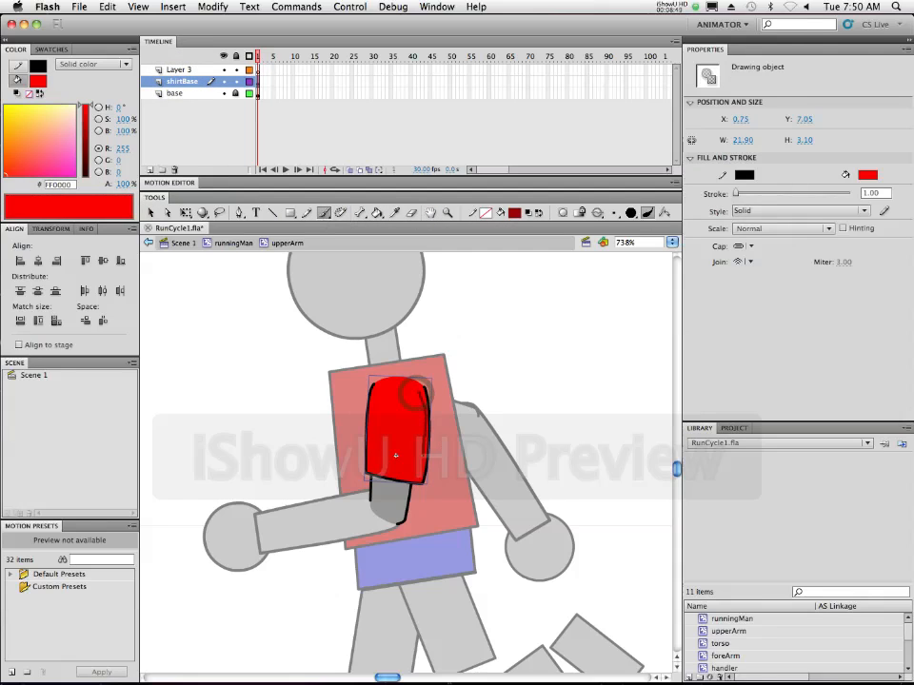
Make a test brush mark at the sleeve's upper right edge on shirtBase and enlarge the brush to the second-largest size
left_click(418, 390)
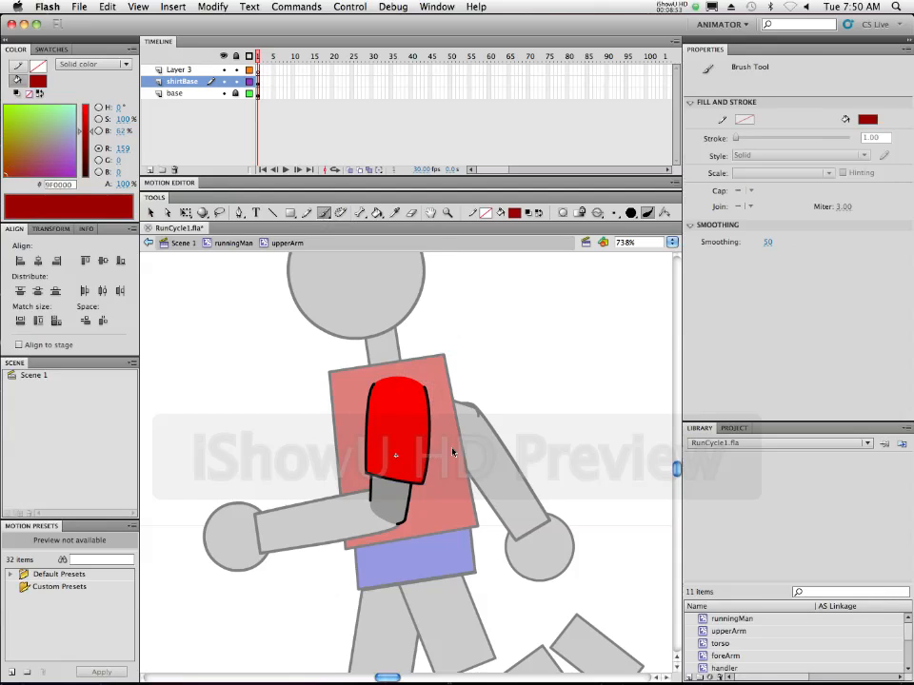
key("super+a")
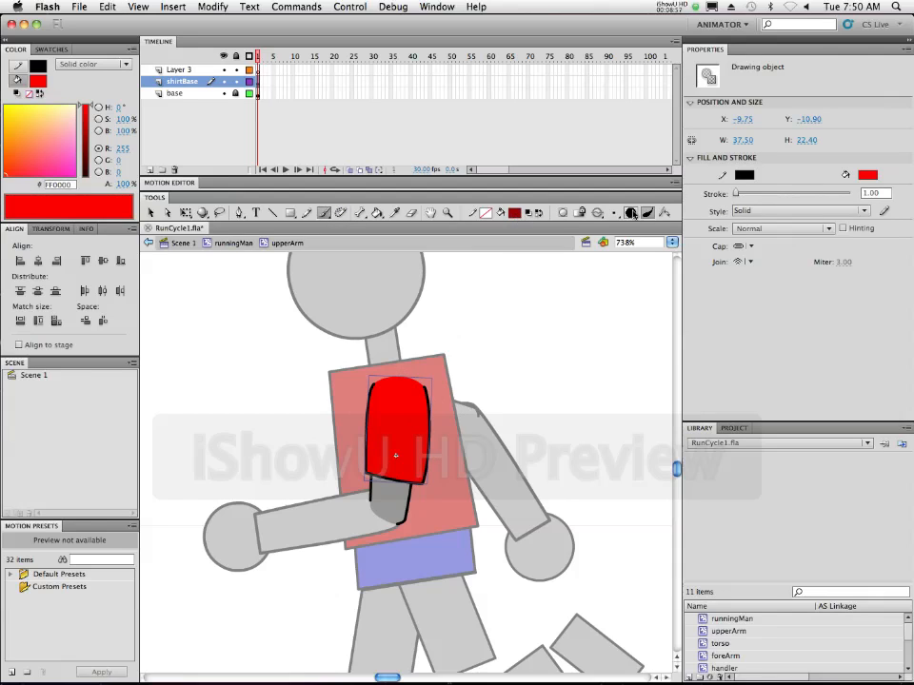
left_click(631, 214)
left_click(657, 214)
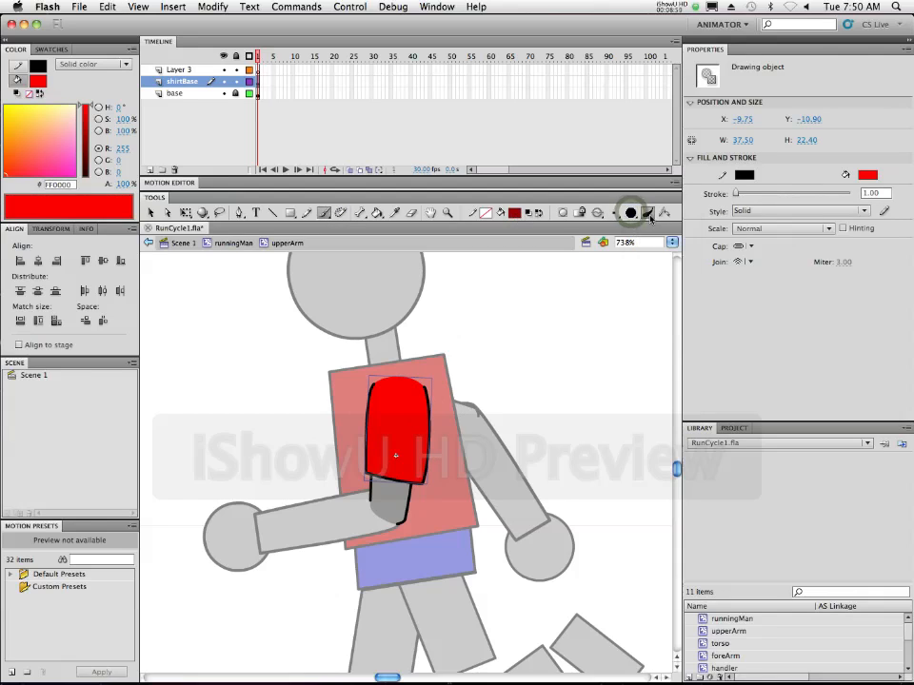
left_click(614, 215)
left_click(641, 314)
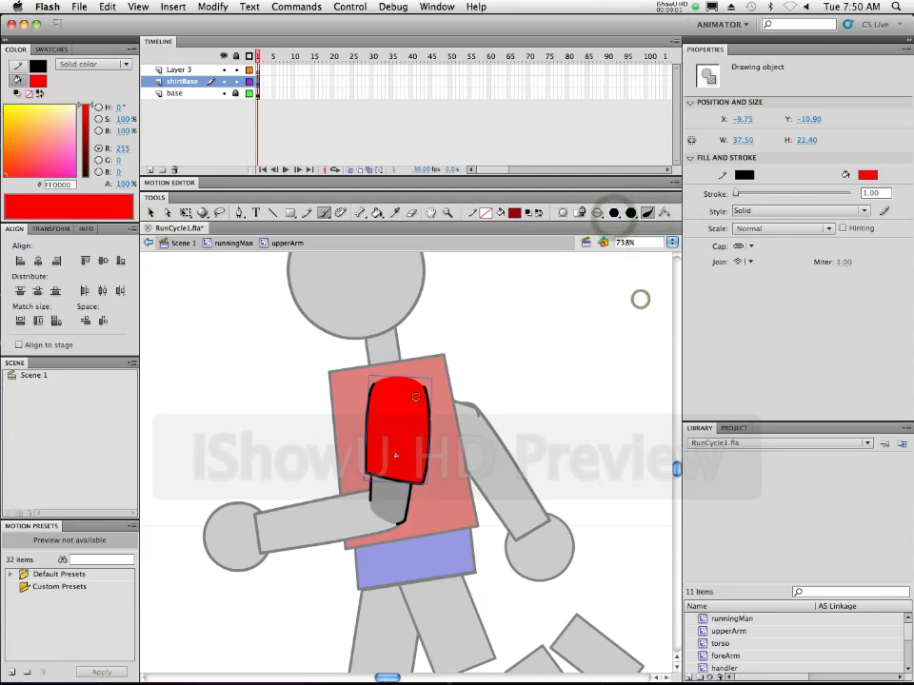
Try to paint a dark red shadow stroke down the sleeve's right edge directly on shirtBase, undoing the first attempt and repeating it
left_click_drag(423, 407, 416, 474)
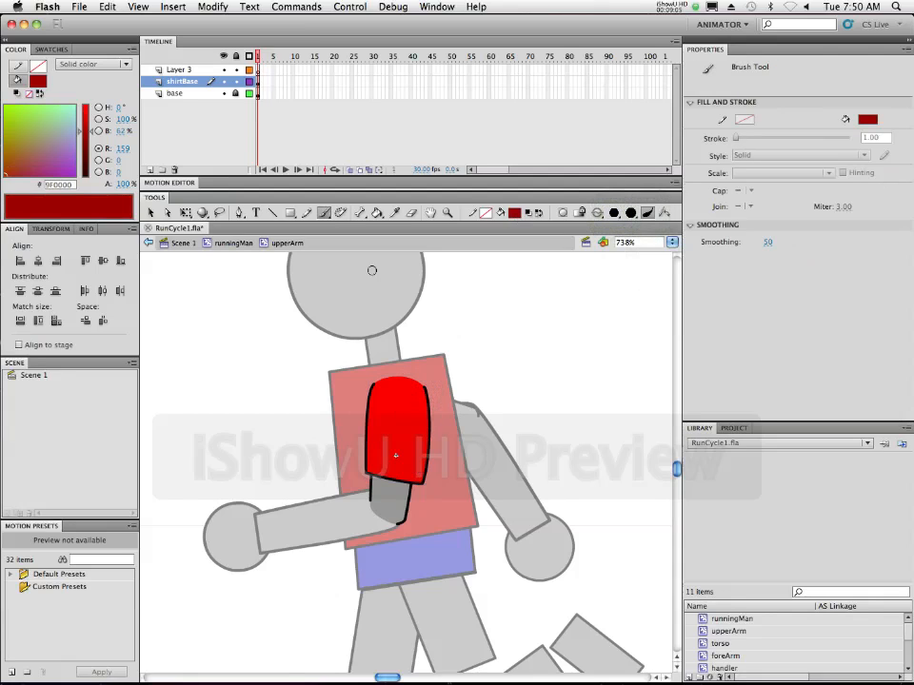
key("super+z")
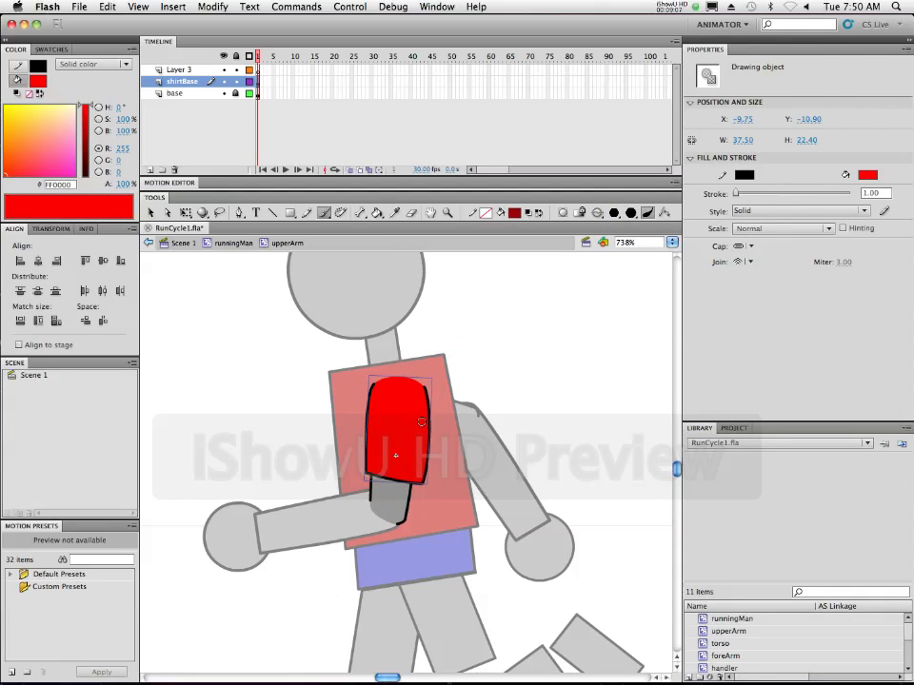
left_click_drag(416, 392, 420, 475)
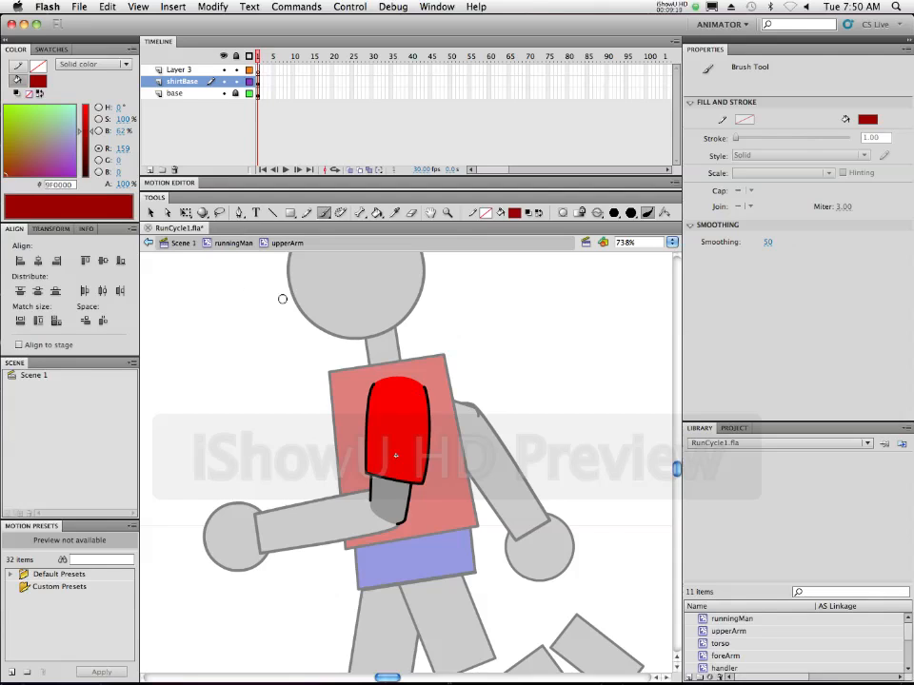
Open the sleeve's drawing object for editing and brush a dark red shadow down the inside of its right edge
key("v")
double_click(417, 418)
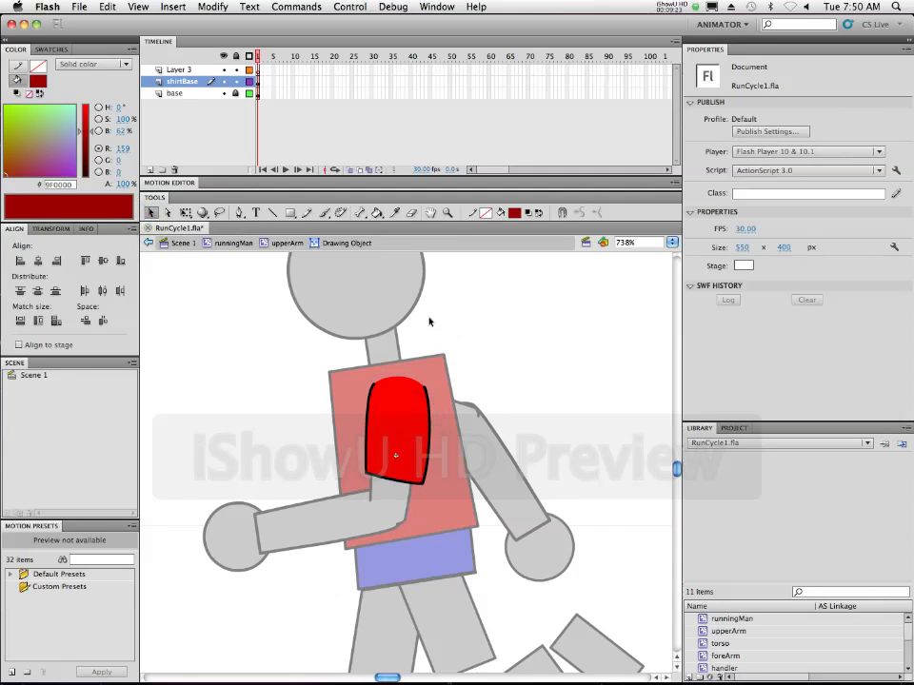
left_click(324, 212)
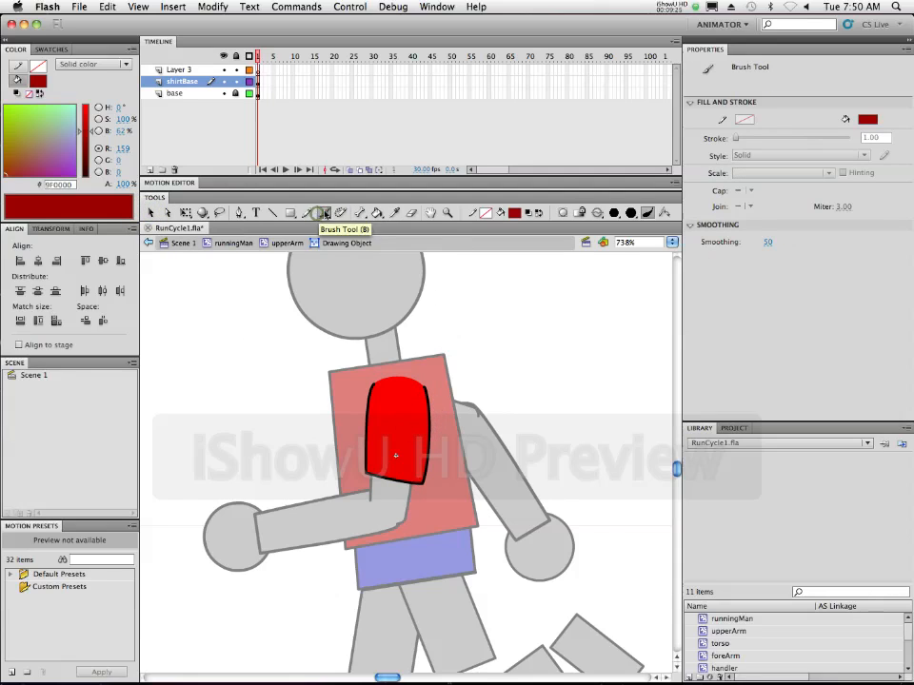
left_click_drag(419, 388, 419, 470)
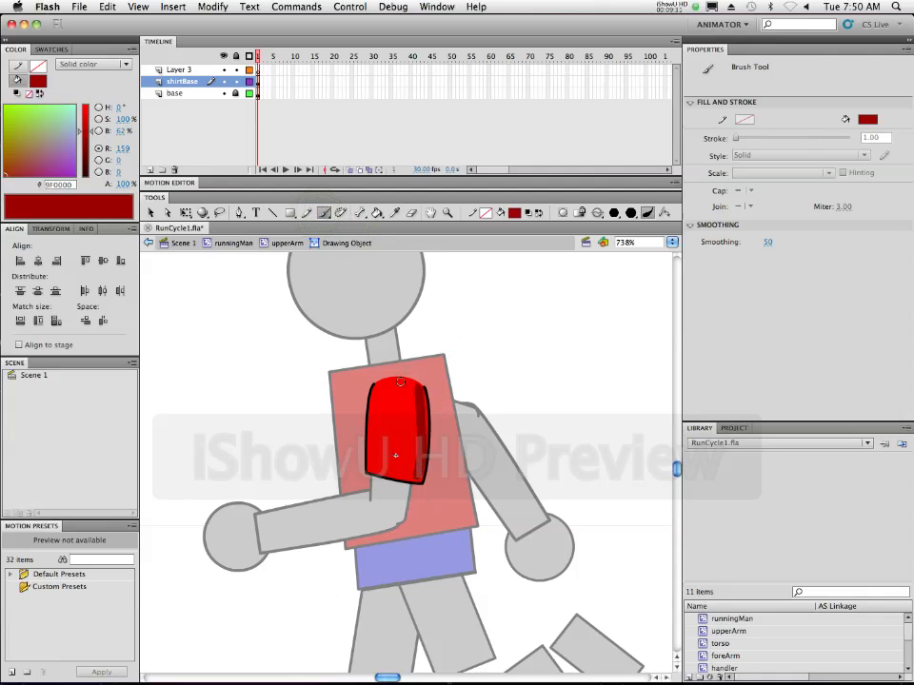
Select the painted shadow, undo it inside the drawing object, and return to the upperArm symbol
left_click(152, 213)
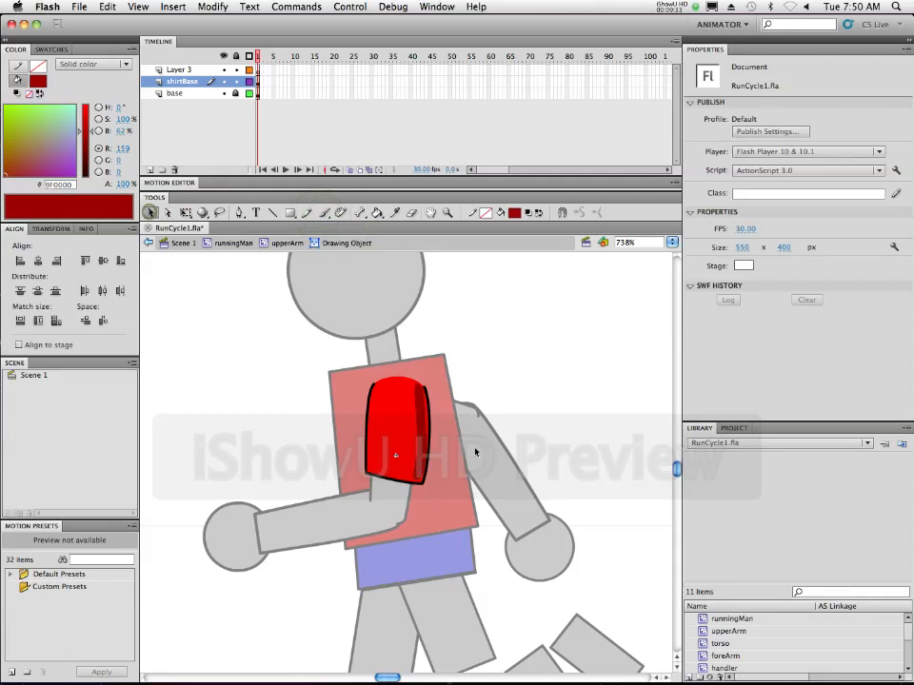
left_click(423, 438)
left_click(432, 408)
key("super+z")
key("super+z")
key("super+z")
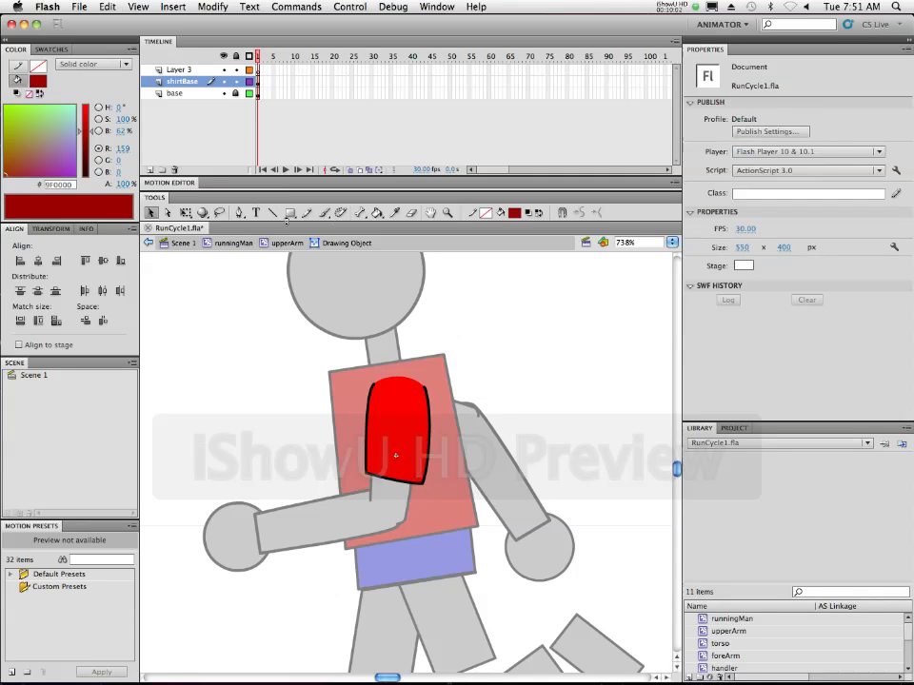
left_click(286, 243)
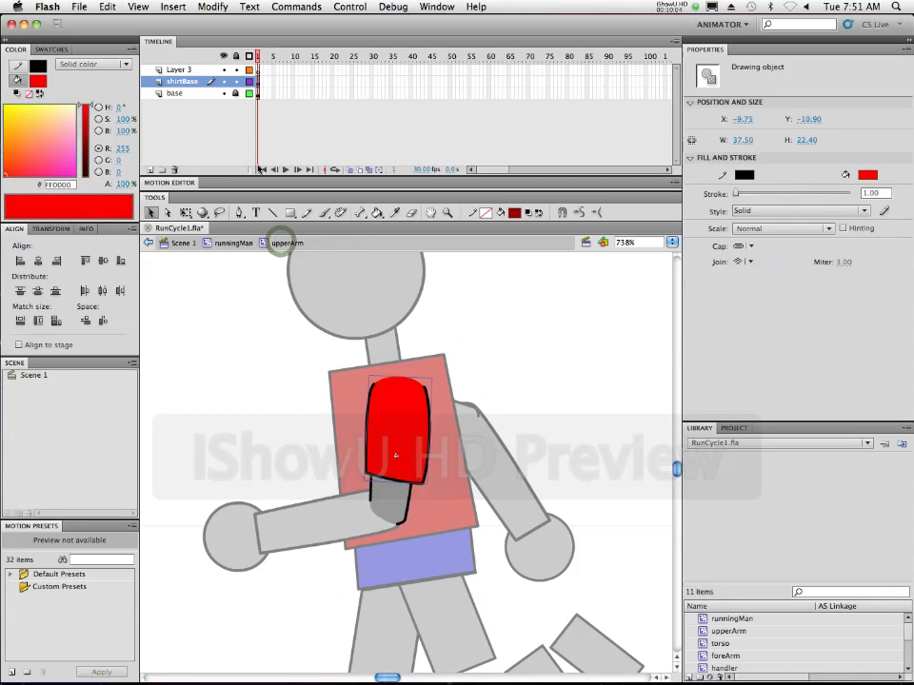
Rename Layer 3, above shirtBase, as layerShadow
left_click(192, 73)
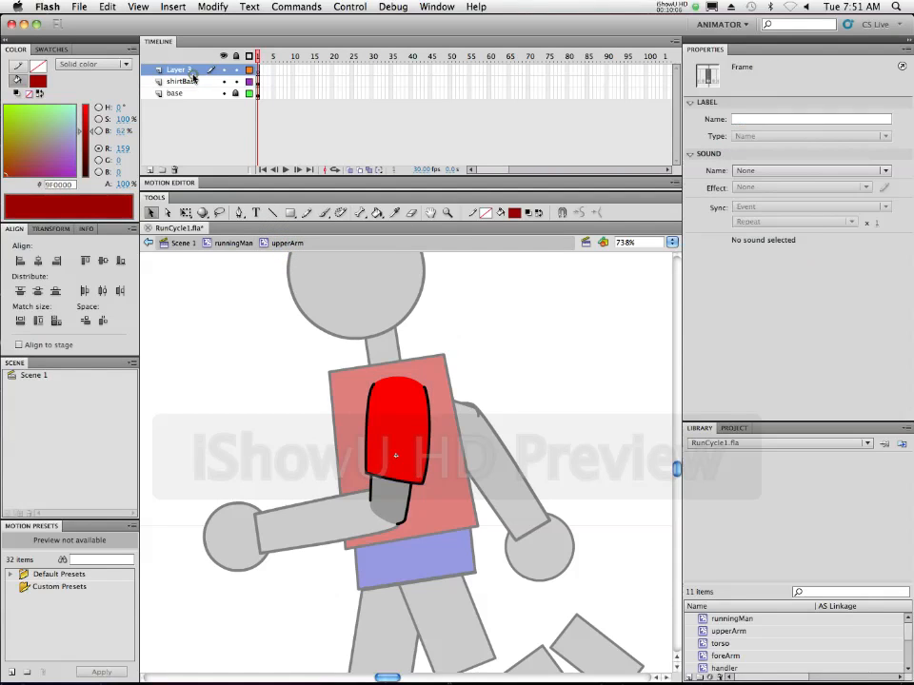
double_click(187, 72)
type("layerS")
type("ow")
key("Return")
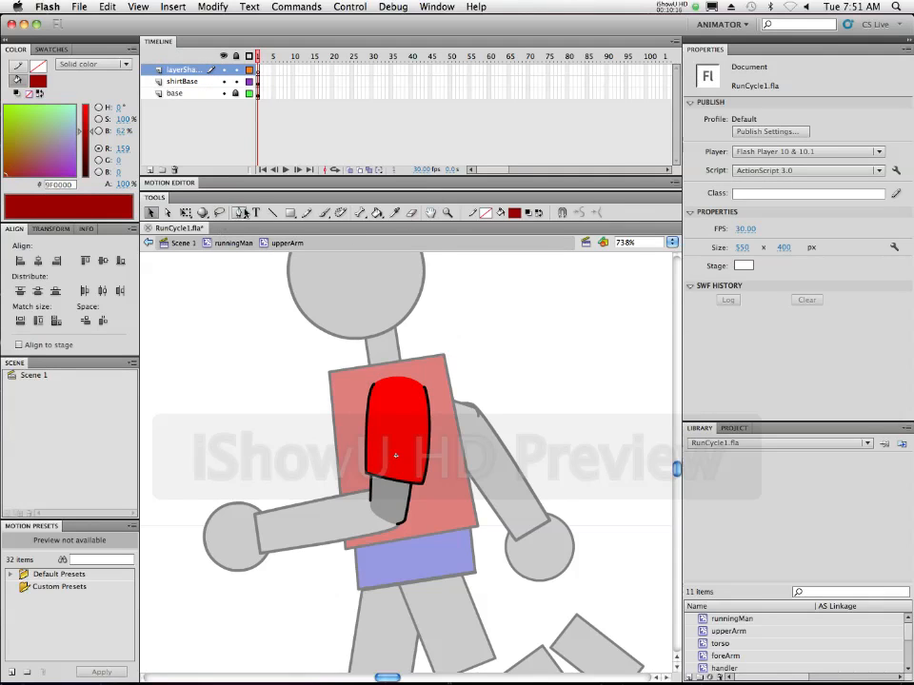
Activate the Brush tool on layerShadow and set the third-largest brush size
left_click(324, 214)
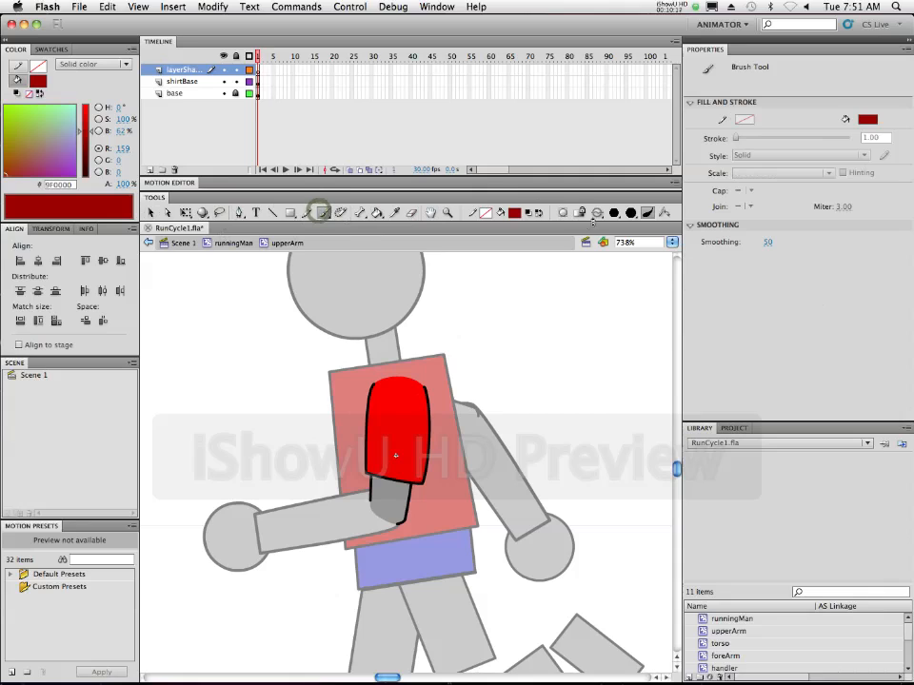
left_click(613, 216)
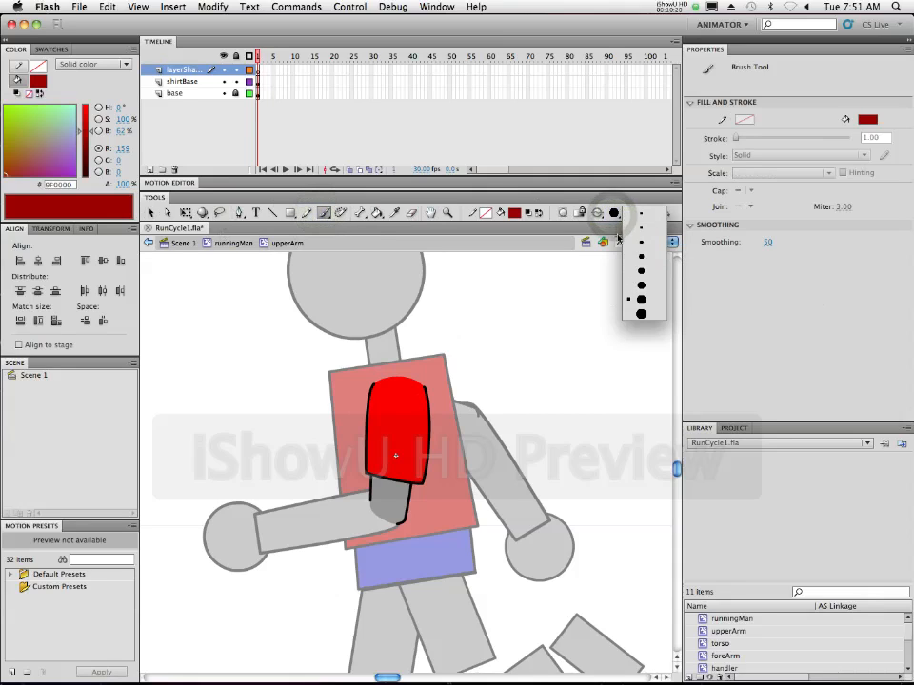
left_click(636, 285)
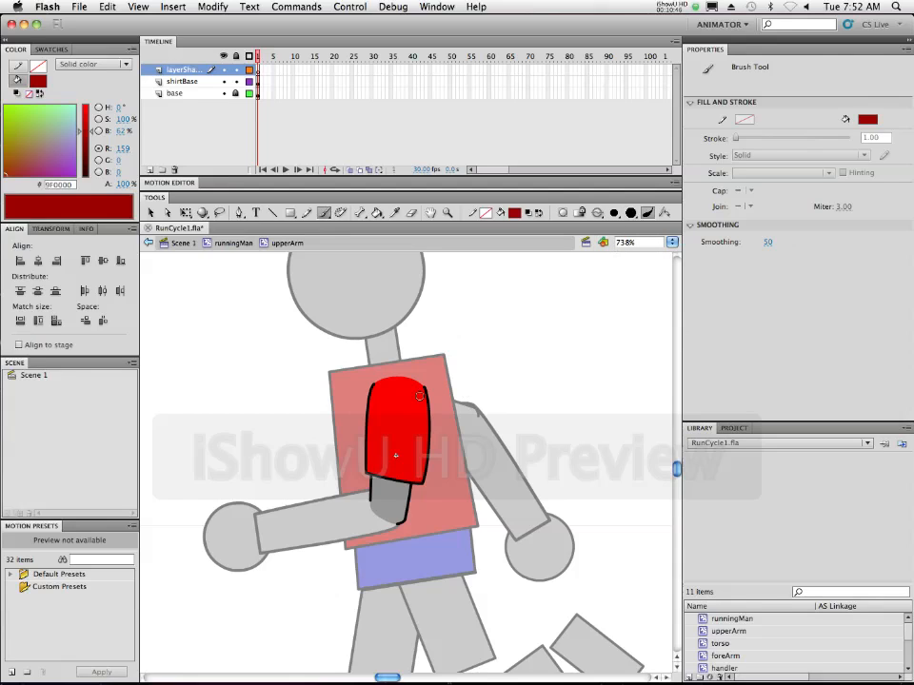
Try brushing a dark red shadow inside the sleeve's right edge, including at a reduced zoom
left_click_drag(416, 390, 420, 455)
key("super+minus")
left_click_drag(391, 479, 392, 517)
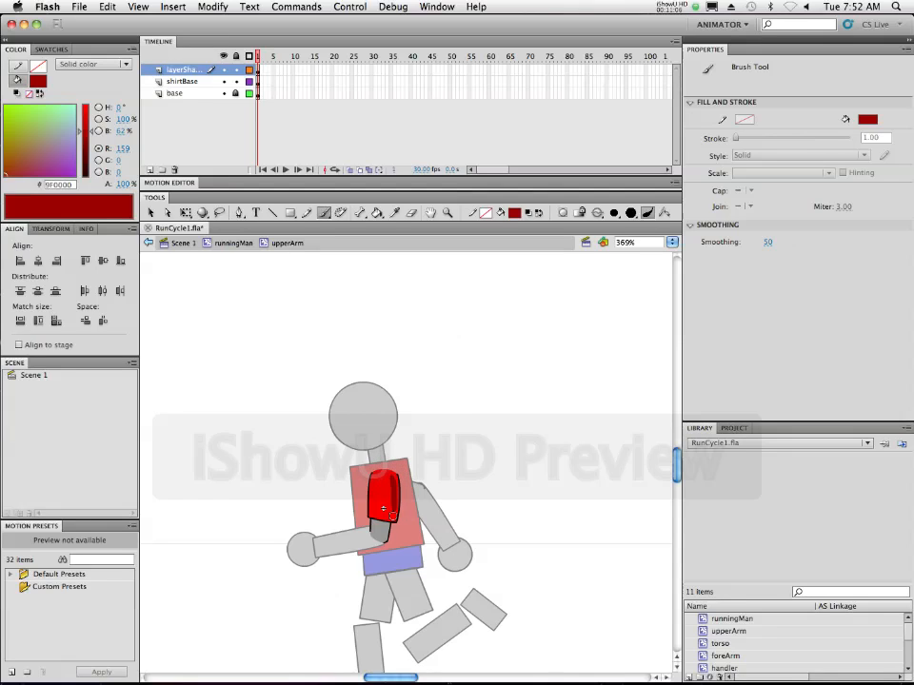
left_click_drag(391, 515, 392, 515)
Set the magnification to 700% and bring the running man's red sleeve back into view
left_click(636, 243)
type("700")
key("Return")
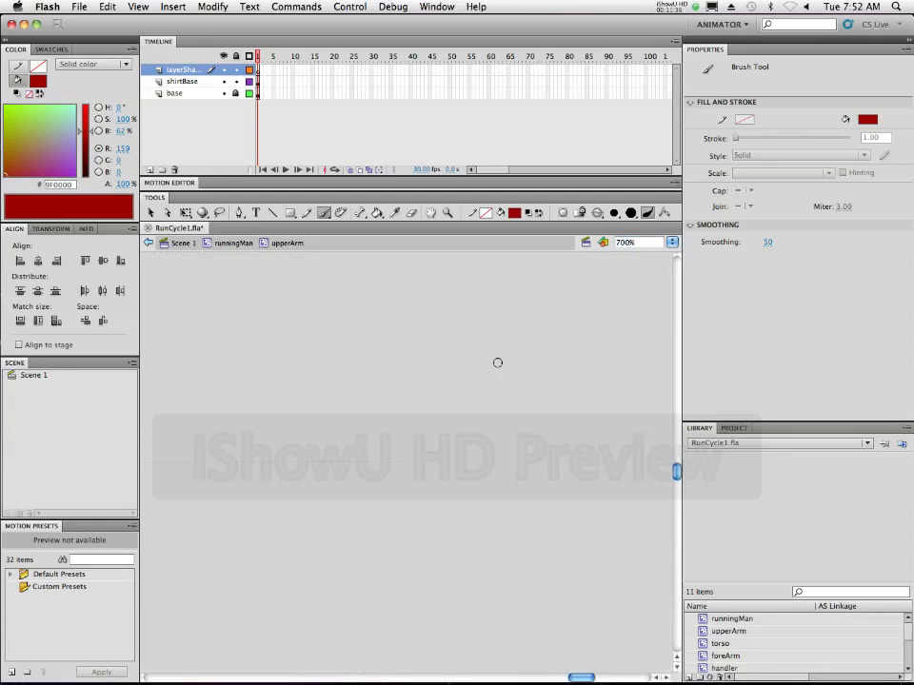
left_click_drag(410, 339, 460, 455)
left_click_drag(355, 450, 485, 449)
left_click_drag(341, 470, 494, 448)
left_click_drag(408, 443, 496, 440)
left_click_drag(329, 465, 503, 446)
left_click_drag(317, 444, 494, 464)
left_click_drag(344, 386, 427, 459)
left_click_drag(419, 397, 443, 516)
left_click_drag(355, 400, 476, 530)
left_click_drag(353, 375, 489, 539)
left_click_drag(376, 356, 479, 524)
left_click_drag(349, 406, 484, 491)
left_click_drag(330, 469, 500, 452)
left_click_drag(367, 479, 495, 443)
left_click_drag(336, 446, 490, 447)
left_click_drag(328, 441, 499, 440)
left_click_drag(326, 456, 466, 417)
left_click_drag(418, 395, 457, 514)
left_click_drag(438, 384, 464, 523)
left_click_drag(380, 519, 452, 409)
left_click_drag(429, 505, 459, 400)
left_click_drag(415, 506, 461, 405)
left_click_drag(416, 506, 476, 419)
left_click_drag(370, 478, 418, 430)
left_click_drag(477, 517, 459, 400)
left_click_drag(477, 494, 443, 362)
left_click_drag(484, 537, 485, 457)
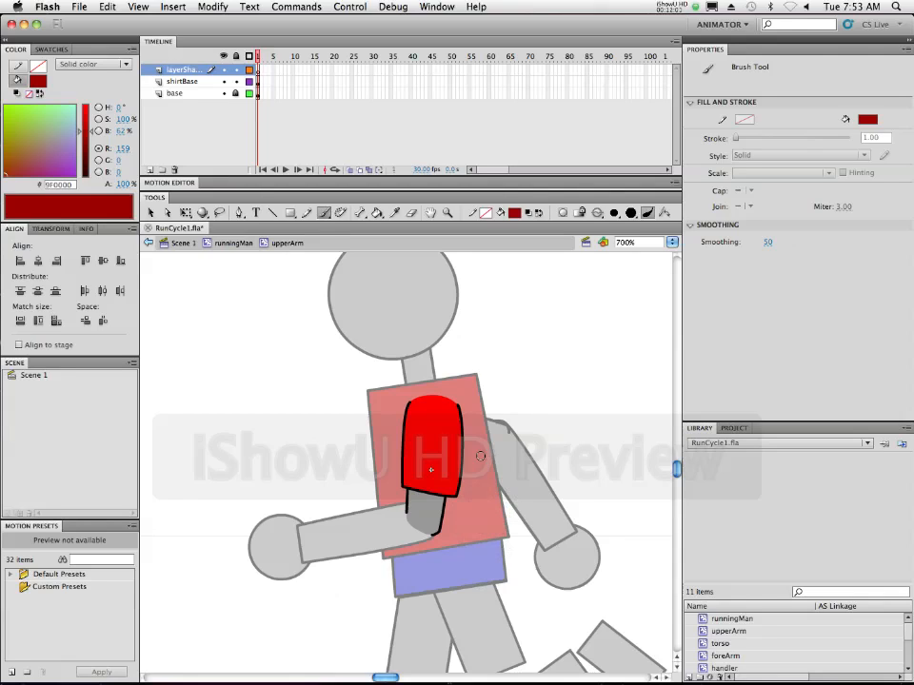
Brush a dark red #9F0000 shadow down the inside of the sleeve's right edge on layerShadow, widening it near the shoulder
key("space")
left_click_drag(478, 430, 467, 393)
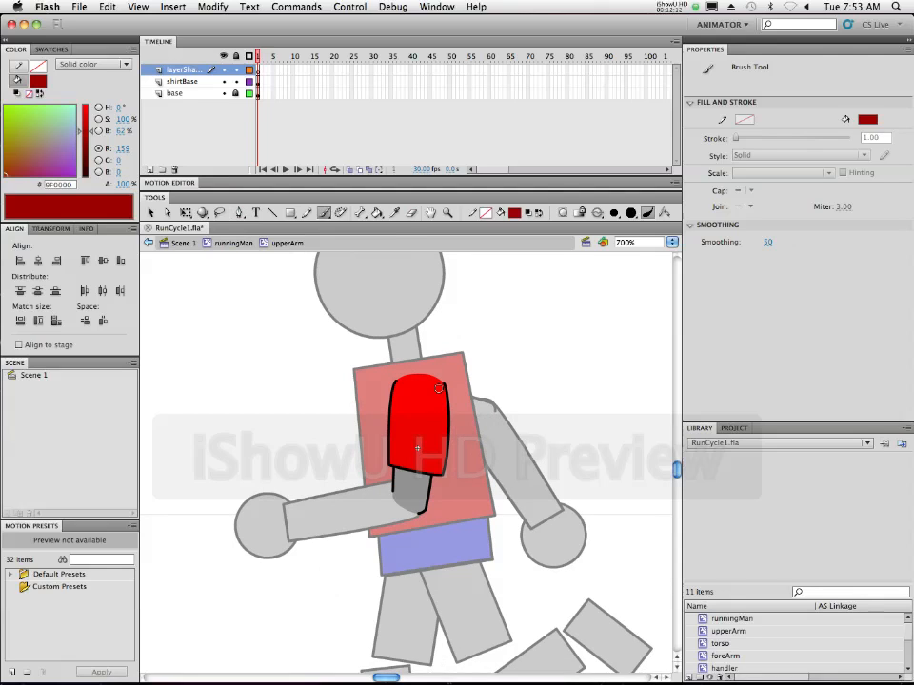
left_click_drag(439, 387, 443, 418)
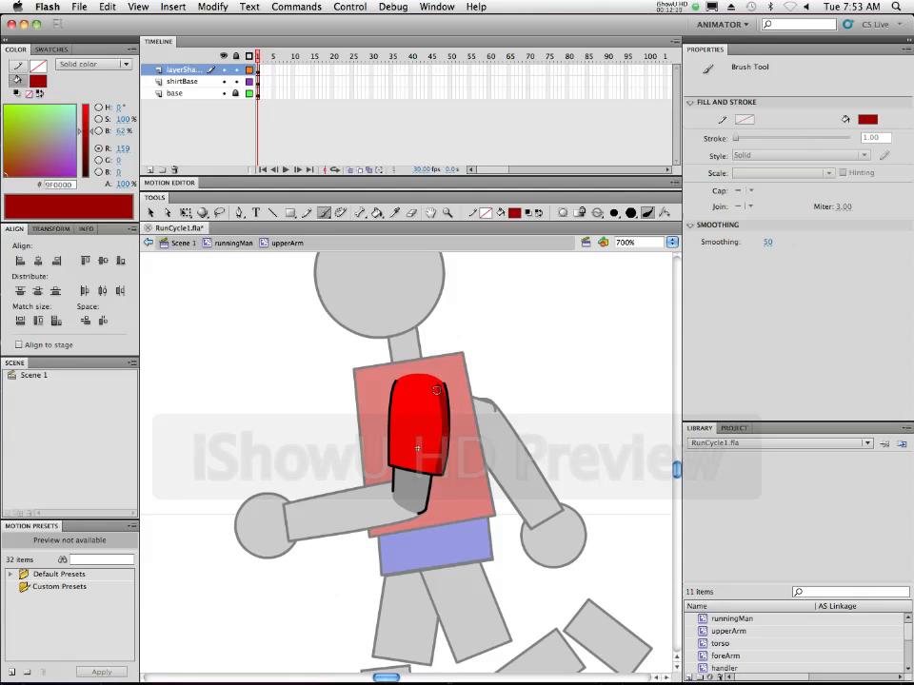
left_click_drag(438, 387, 439, 402)
Try adding a darker #8A0000 stroke over the upper part of the sleeve shadow with a smaller brush size
left_click(91, 137)
left_click_drag(90, 137, 92, 138)
left_click(614, 212)
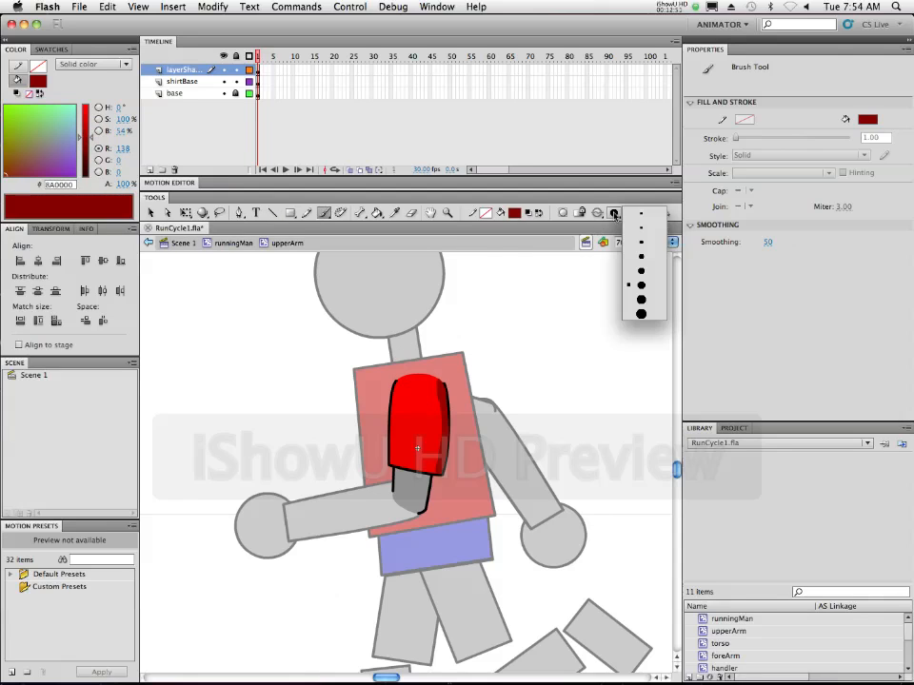
left_click(633, 255)
left_click(614, 212)
left_click(636, 257)
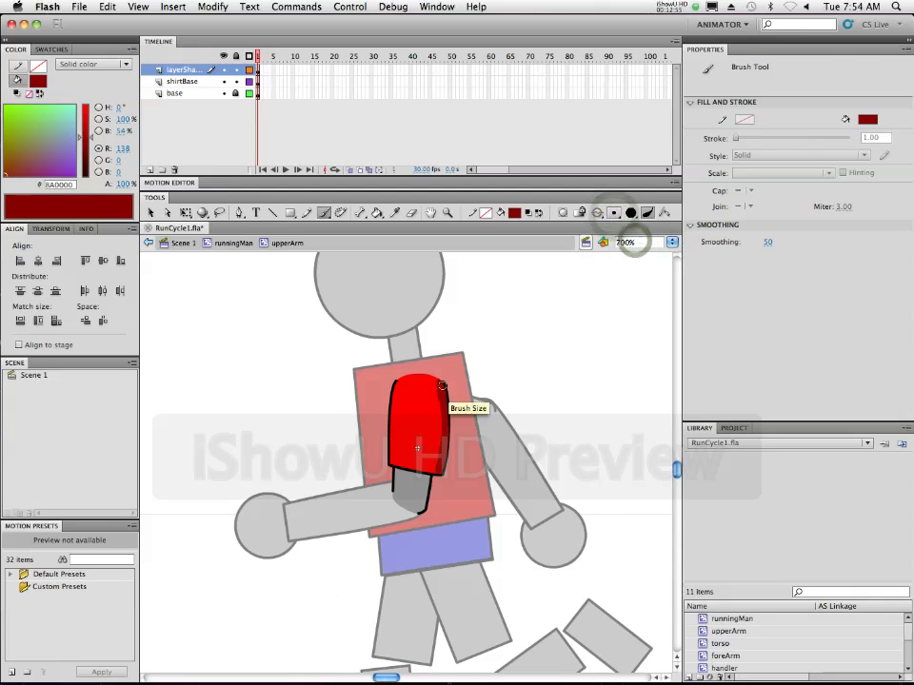
left_click_drag(440, 386, 442, 398)
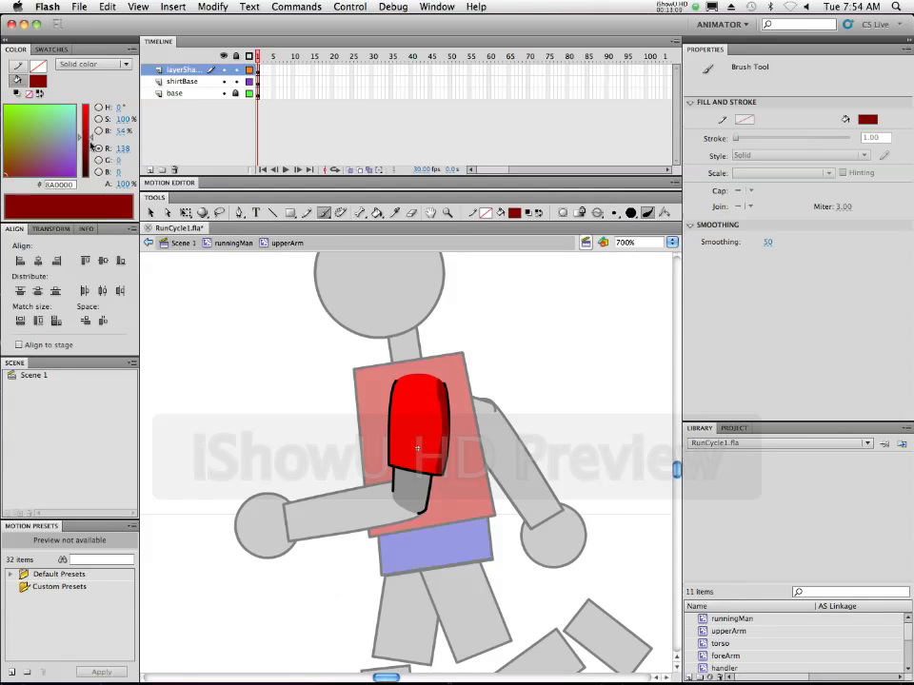
Brush a narrow #760000 shadow band along the sleeve's right outline at 1400% zoom, using the fourth-largest brush size
left_click_drag(92, 138, 92, 144)
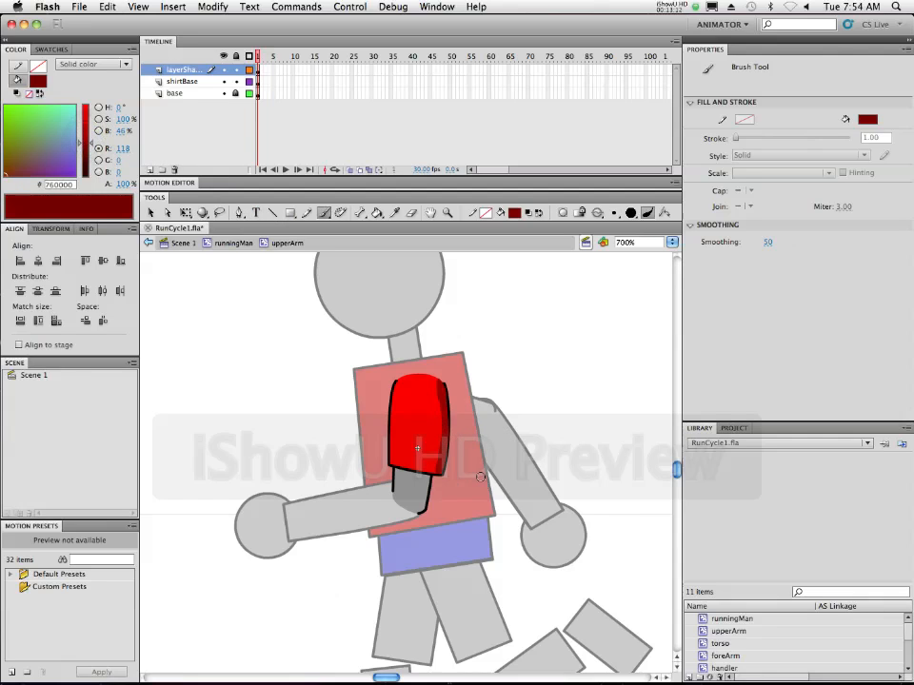
left_click(443, 398, "super")
mouse_move(414, 433)
left_mouse_down()
mouse_move(423, 353)
mouse_move(416, 385)
left_mouse_up()
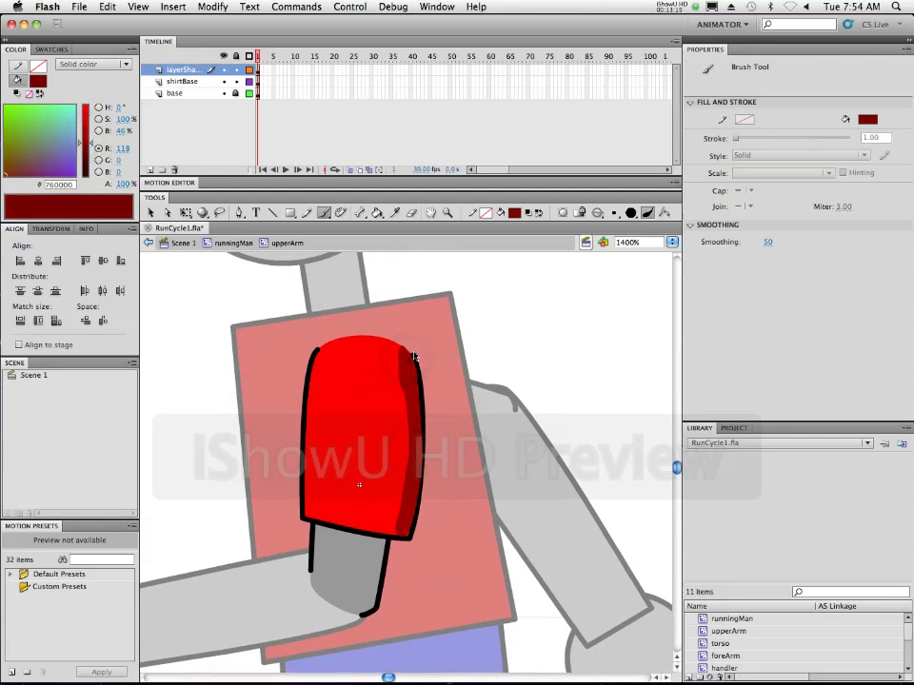
left_click(614, 213)
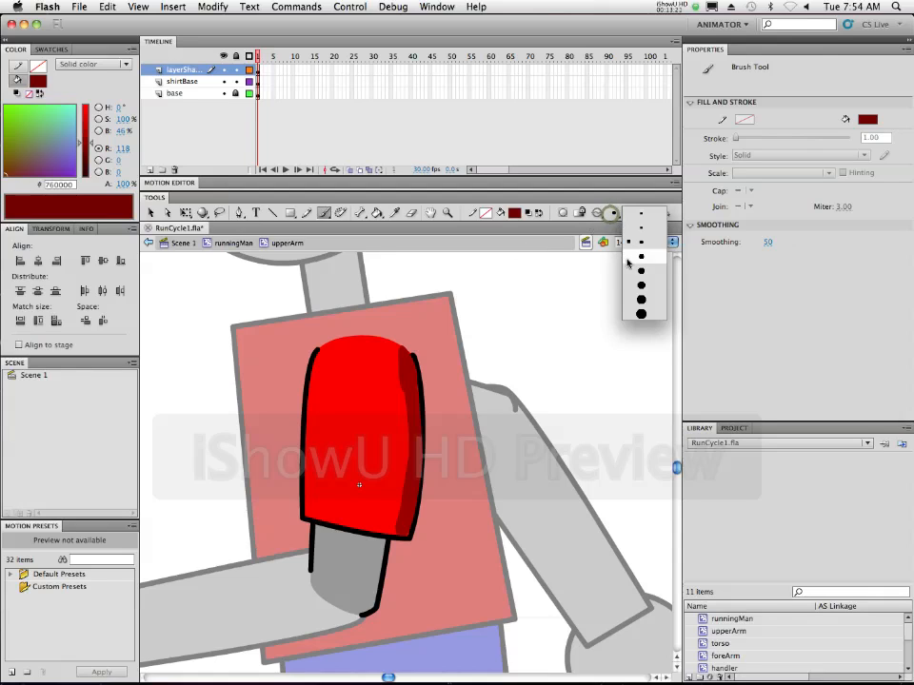
left_click(633, 275)
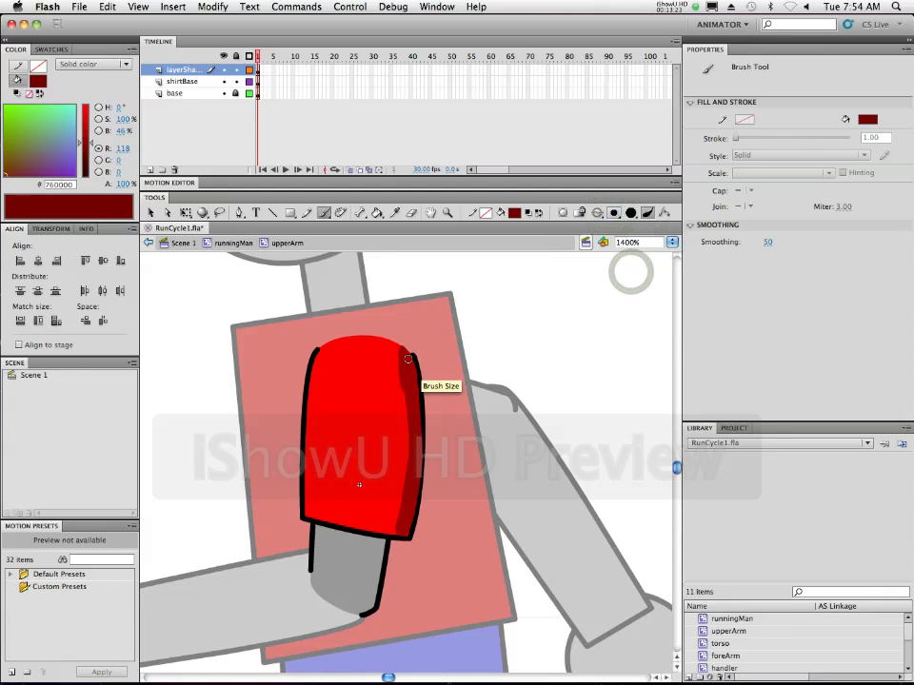
left_click_drag(407, 358, 412, 367)
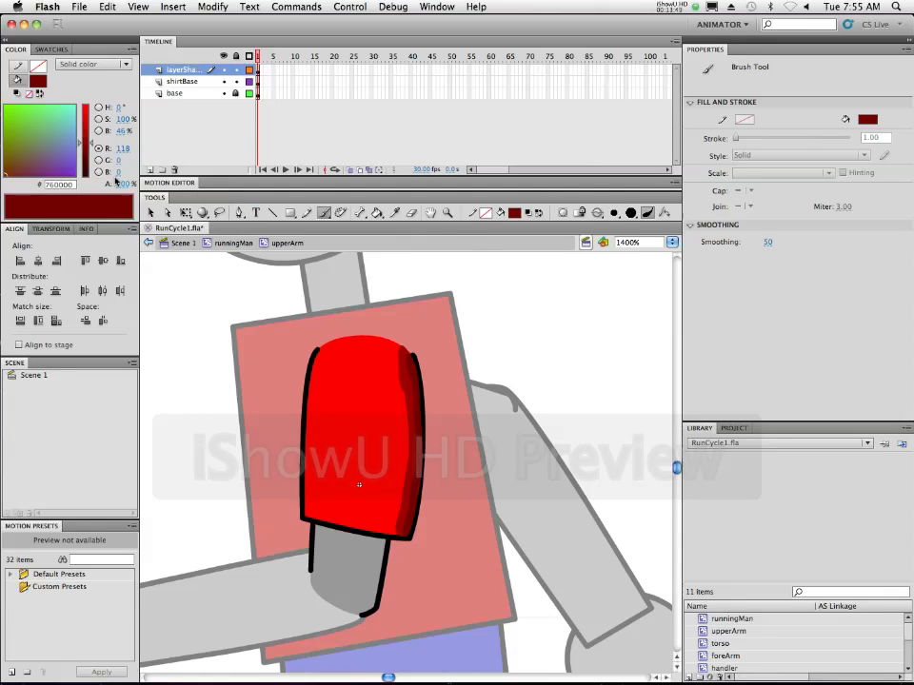
Discard a #B00000 trial stroke and brush a lighter #C90000 band along the shadow's inner edge with the third-largest brush size
left_click_drag(93, 145, 92, 127)
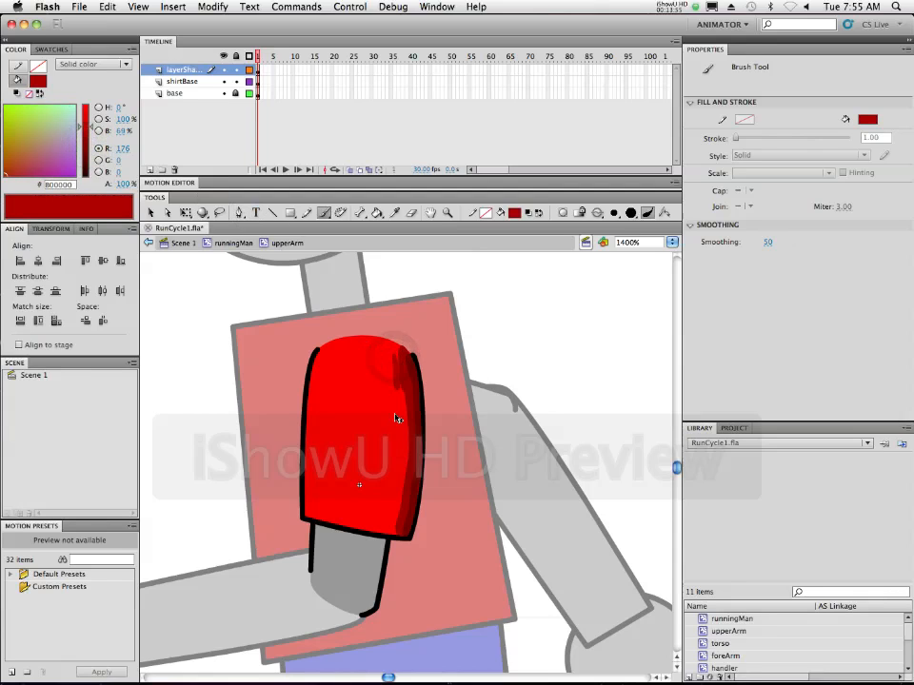
key("super+z")
left_click_drag(89, 127, 90, 122)
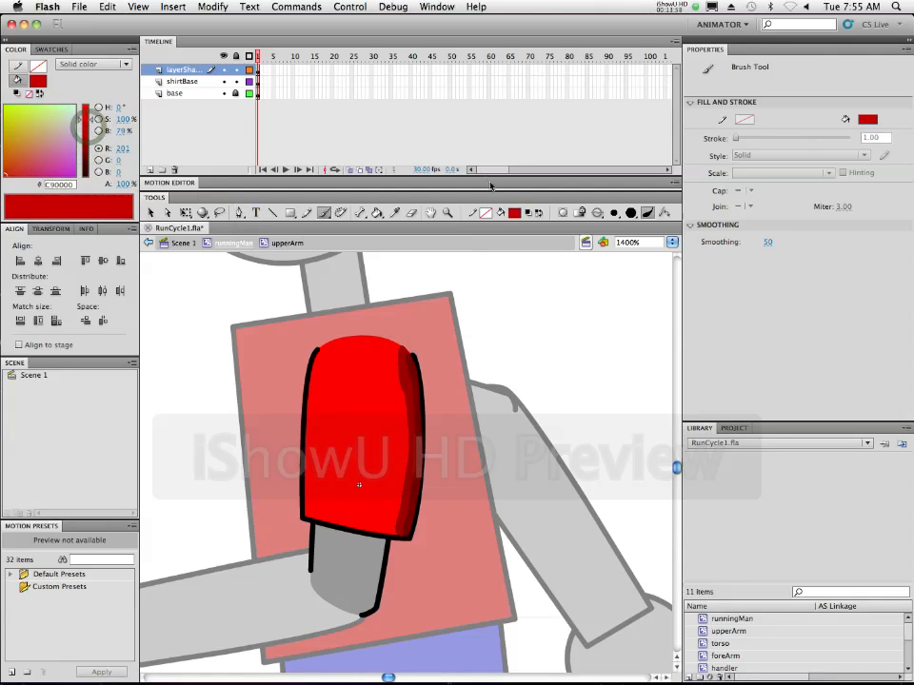
left_click(613, 213)
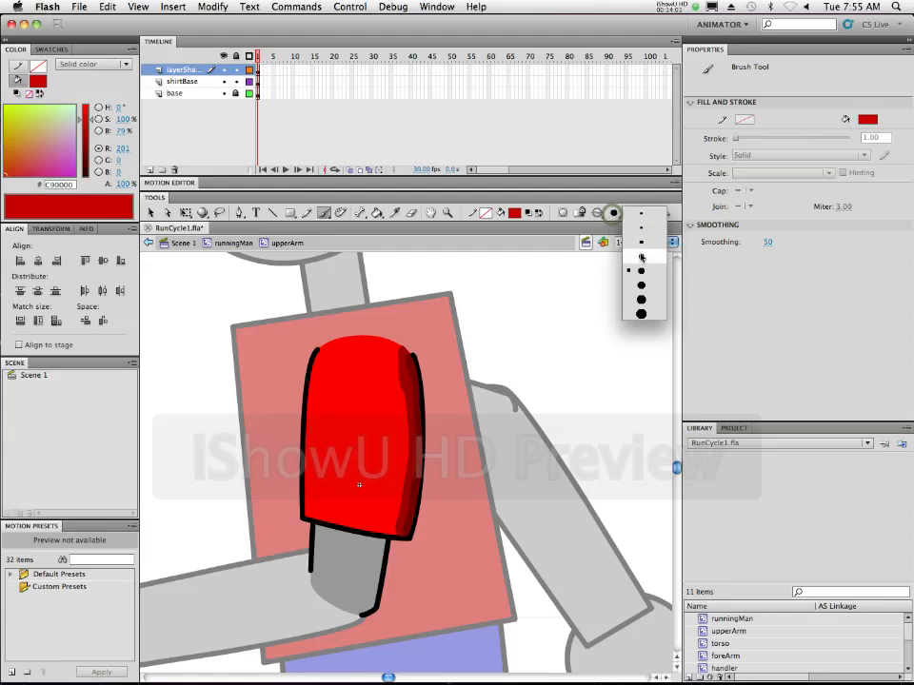
left_click(640, 255)
left_click(616, 216)
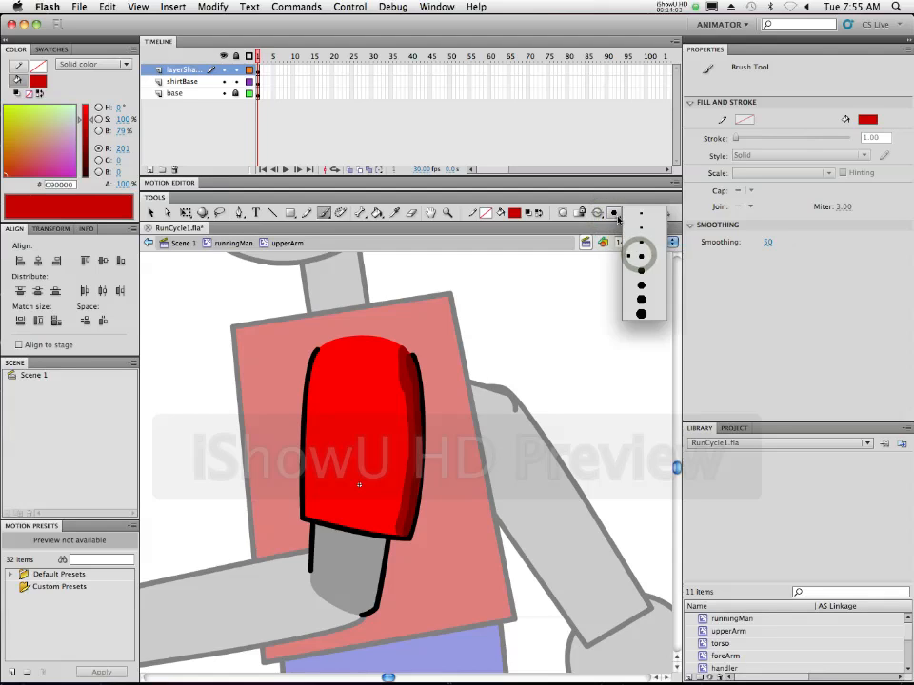
left_click(641, 285)
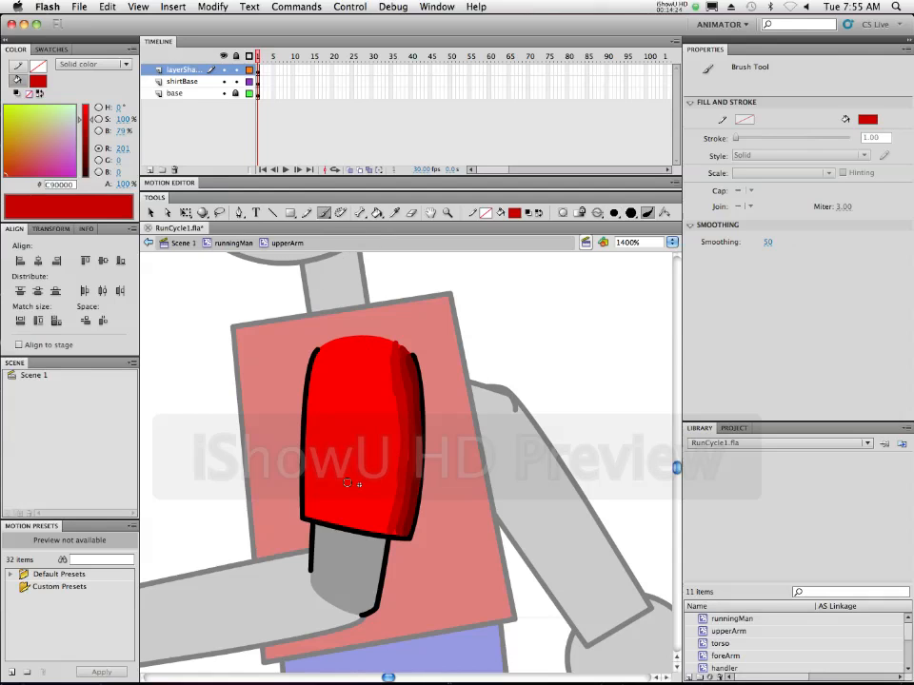
Brush a curved #C90000 fold crease from the sleeve's hem up through its middle, undoing one stroke
mouse_move(321, 515)
left_mouse_down()
mouse_move(344, 482)
mouse_move(354, 442)
left_mouse_up()
mouse_move(345, 422)
left_mouse_down()
mouse_move(339, 389)
mouse_move(355, 444)
mouse_move(350, 430)
mouse_move(342, 486)
mouse_move(342, 407)
left_mouse_up()
key("super+z")
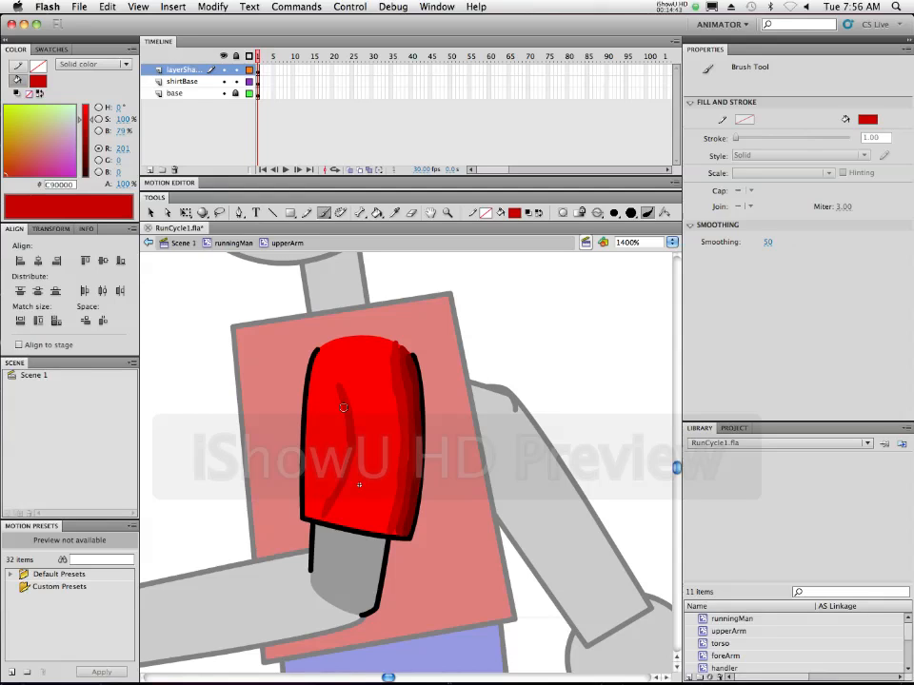
Hide and lock layerShadow, then give the sleeve on shirtBase a linear gradient fill
left_click(224, 69)
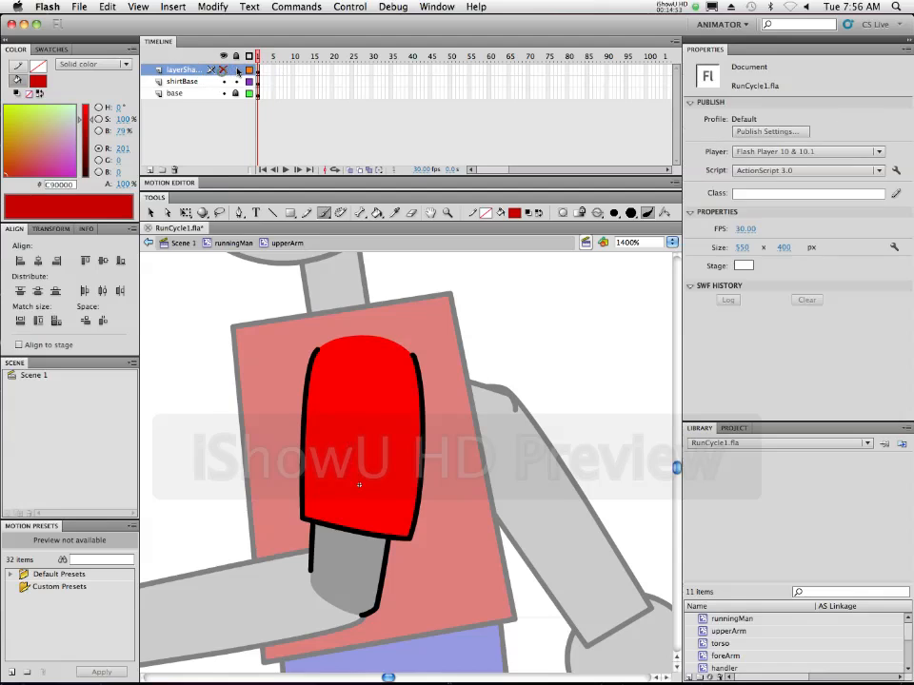
left_click(183, 83)
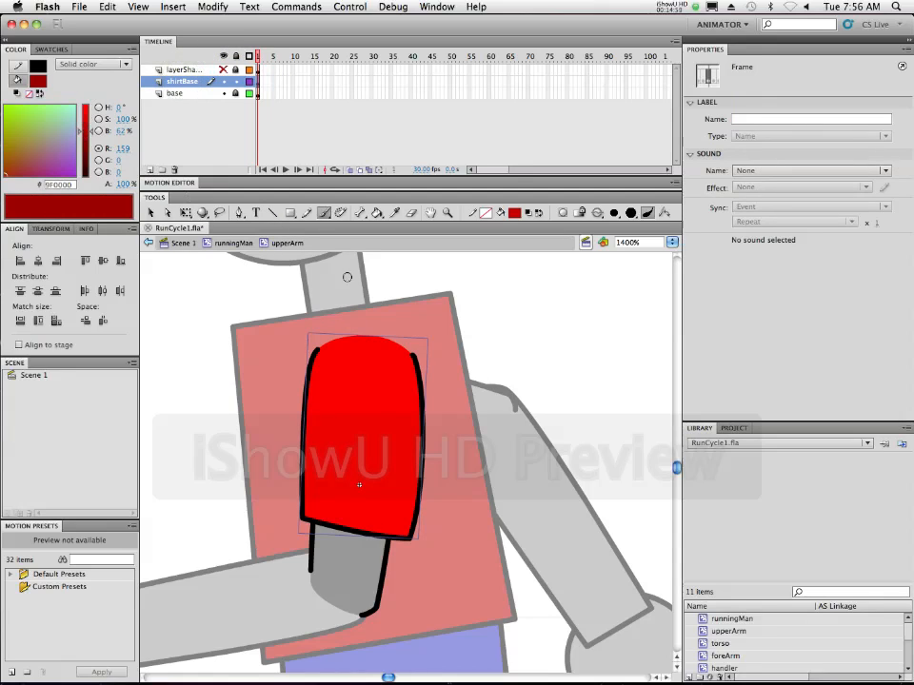
left_click(116, 66)
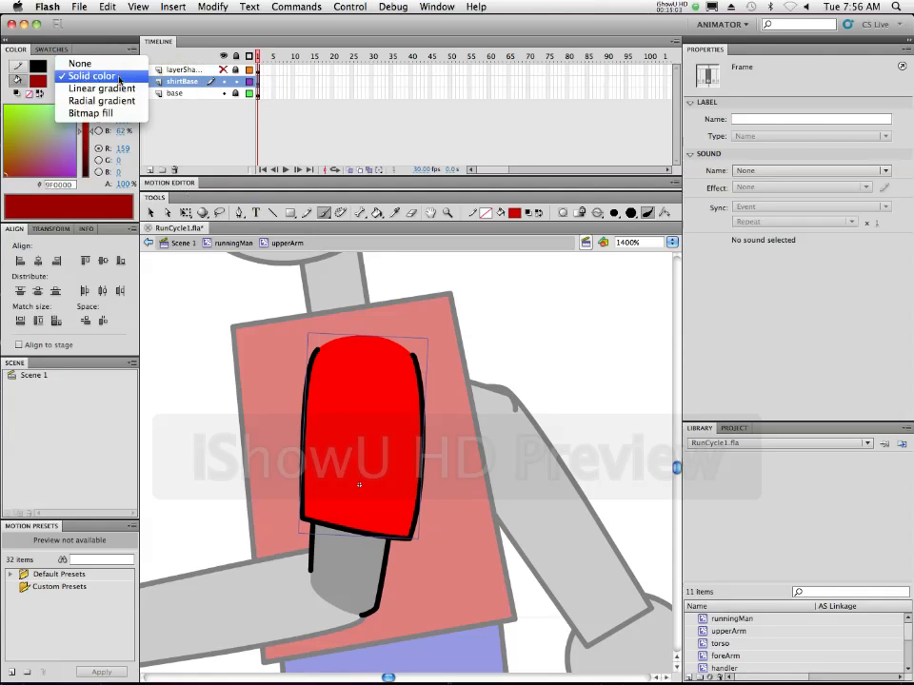
left_click(101, 88)
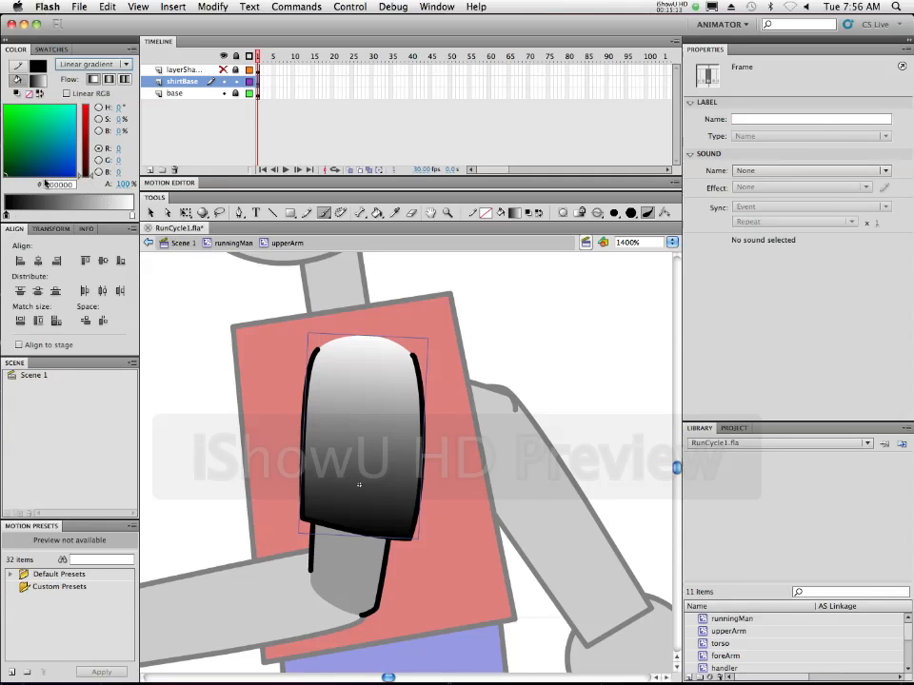
Add a pure red #FF0000 stop midway along the sleeve's gradient and set its starting stop to dark red
left_click_drag(92, 178, 90, 96)
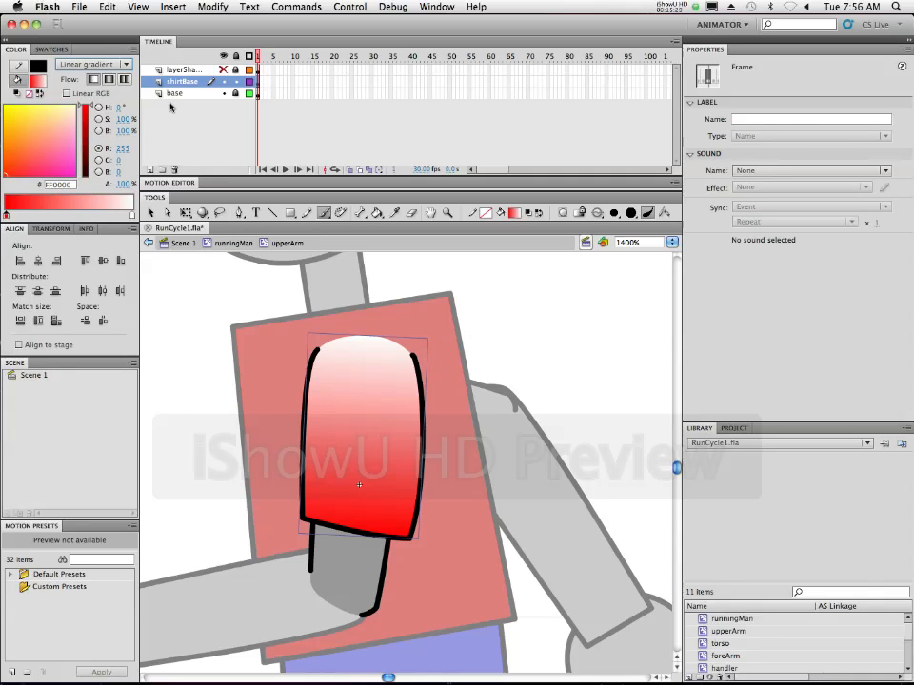
left_click_drag(7, 216, 67, 214)
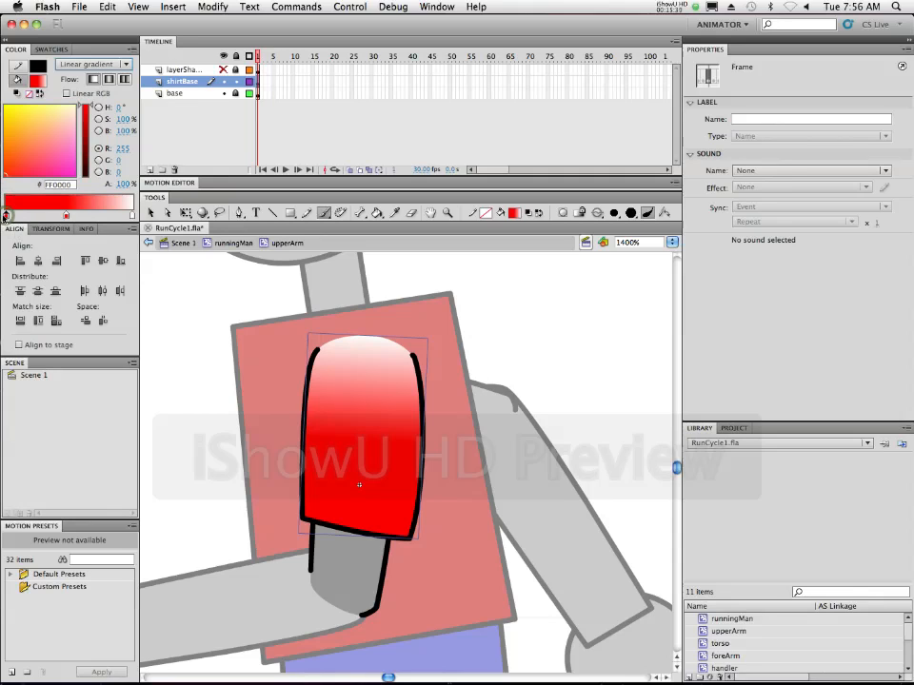
left_click_drag(91, 107, 90, 172)
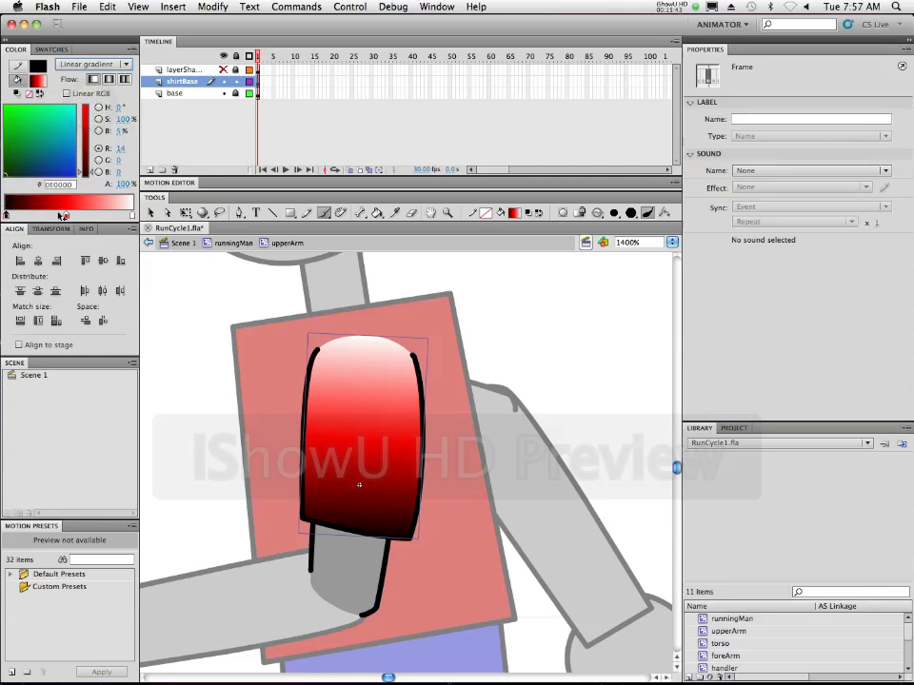
left_click_drag(91, 111, 91, 151)
left_click(94, 154)
Change the white end stop of the sleeve's gradient to pale red #FF9FA1
left_click(64, 216)
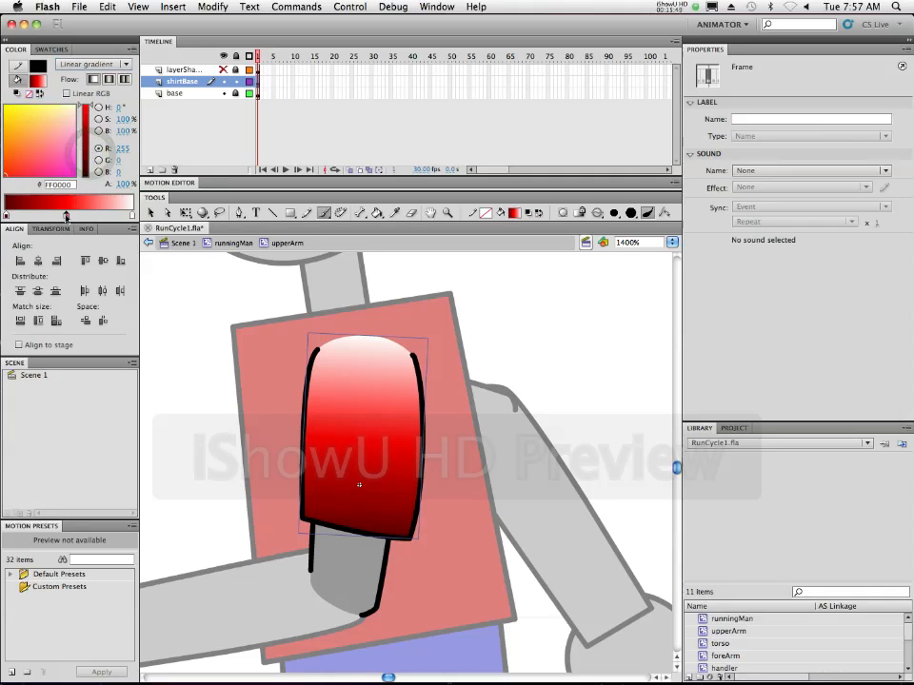
left_click(132, 217)
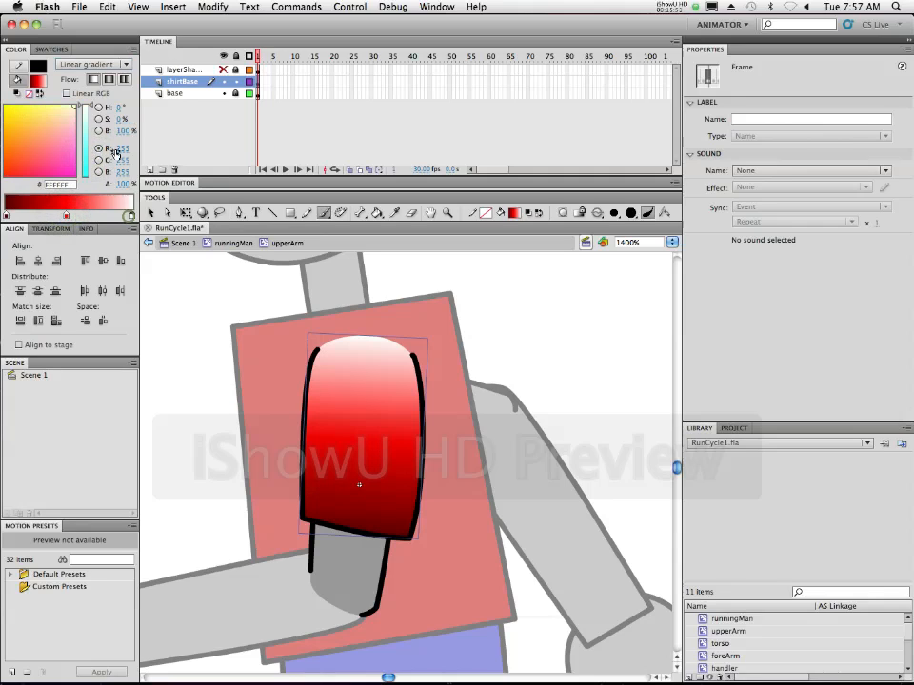
left_click(3, 177)
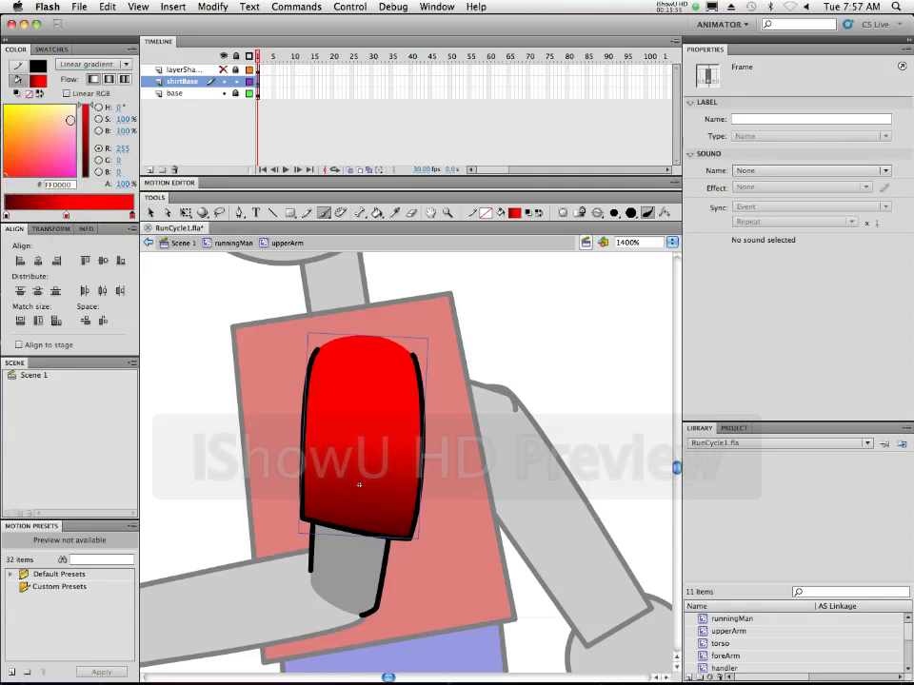
left_click_drag(9, 171, 45, 131)
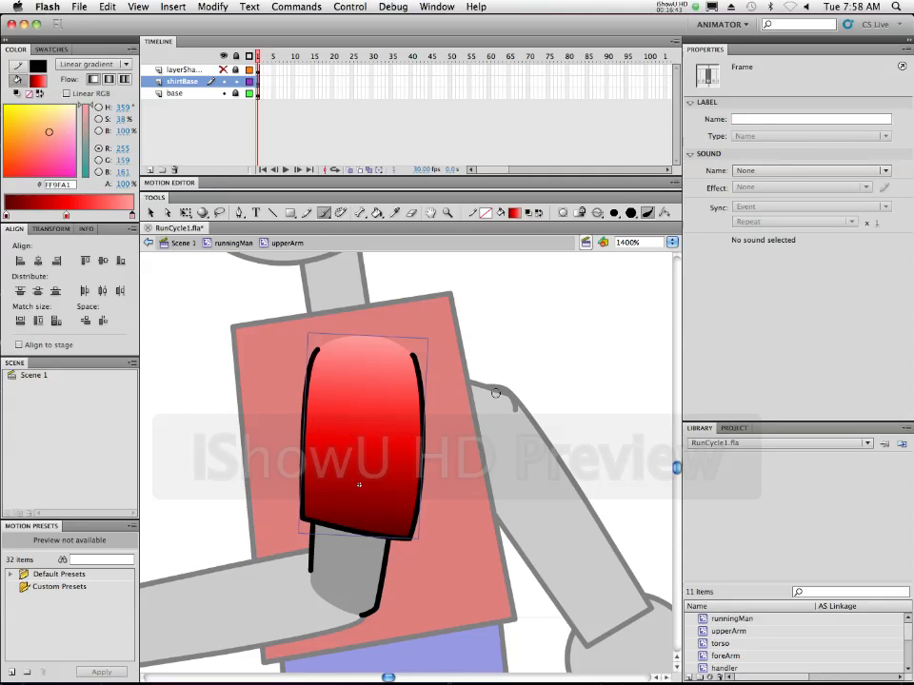
Rotate the sleeve's gradient with the Gradient Transform tool so it shades from pale on the left edge to dark on the right
left_click(189, 215)
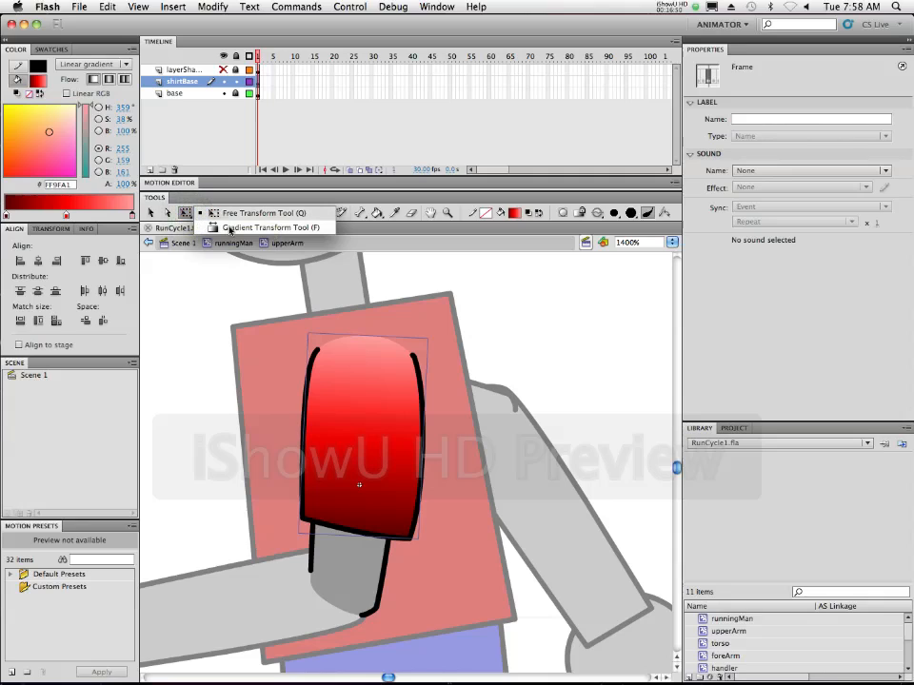
left_click(229, 228)
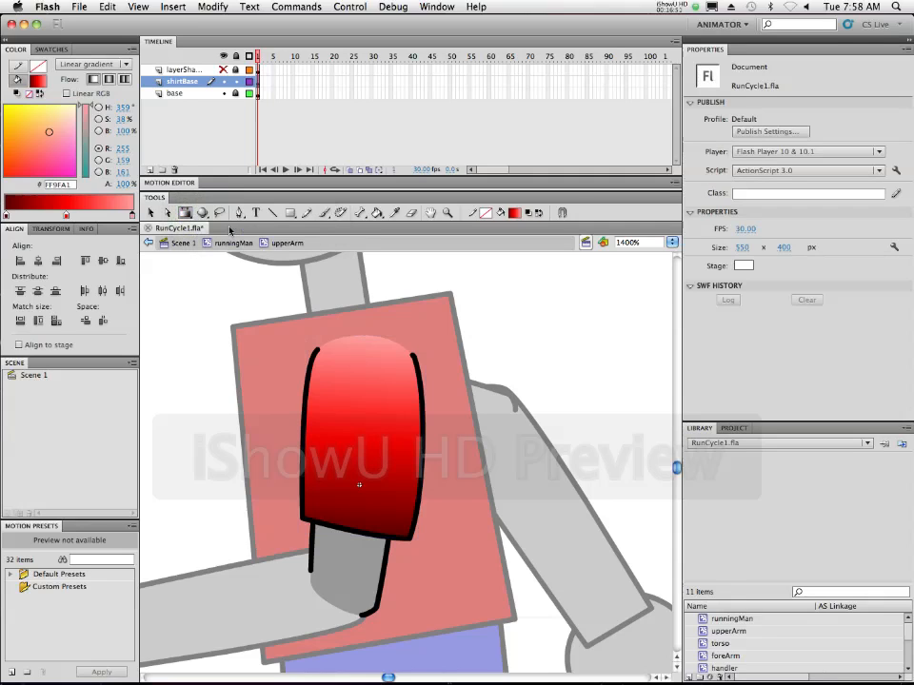
left_click(399, 422)
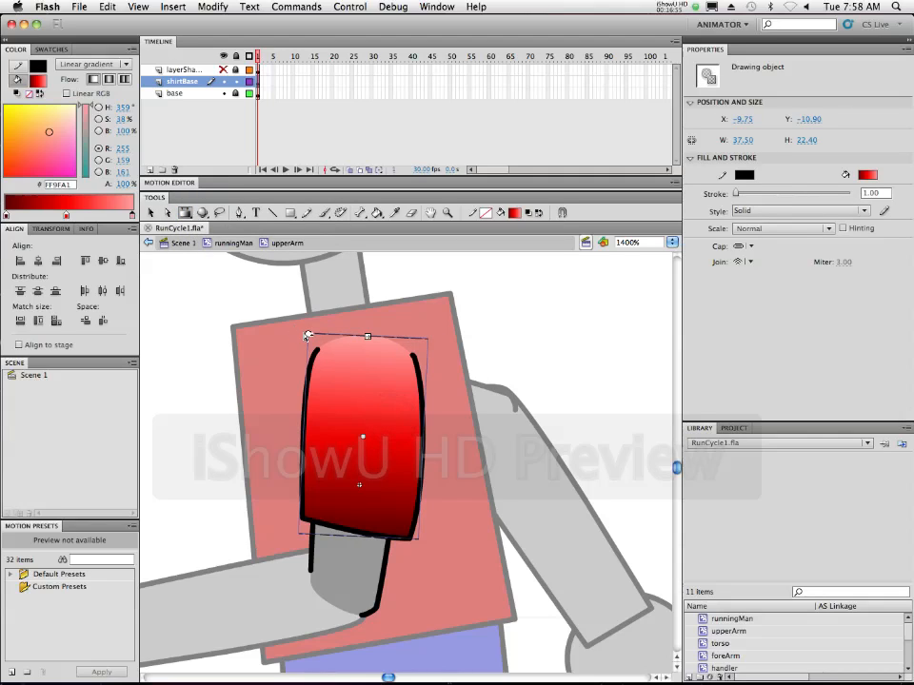
left_click_drag(306, 333, 208, 501)
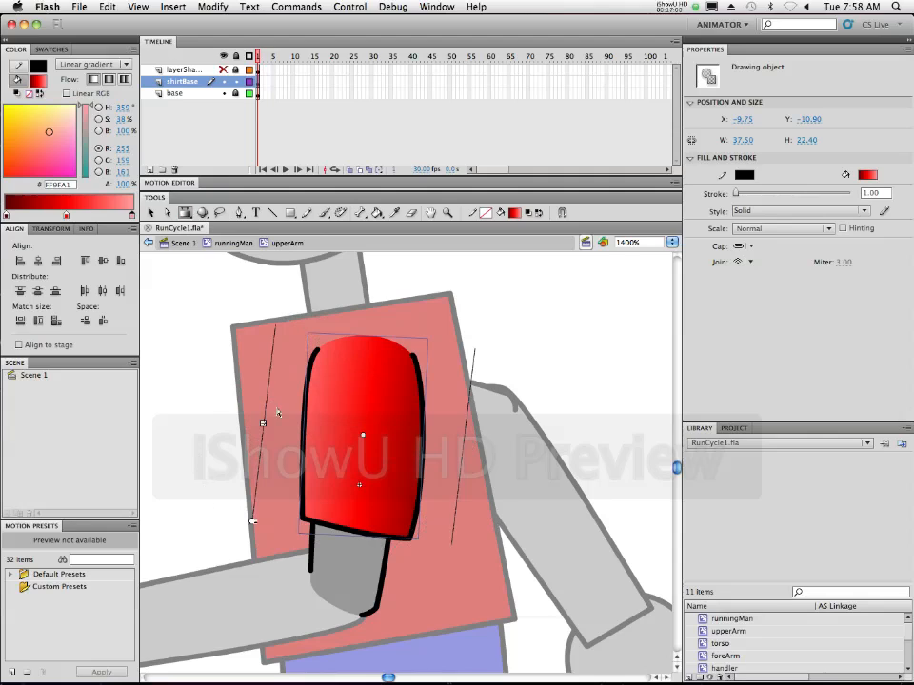
Narrow the sleeve's gradient to about the sleeve's width and fine-tune its angle to follow the side outlines
left_click_drag(261, 423, 290, 427)
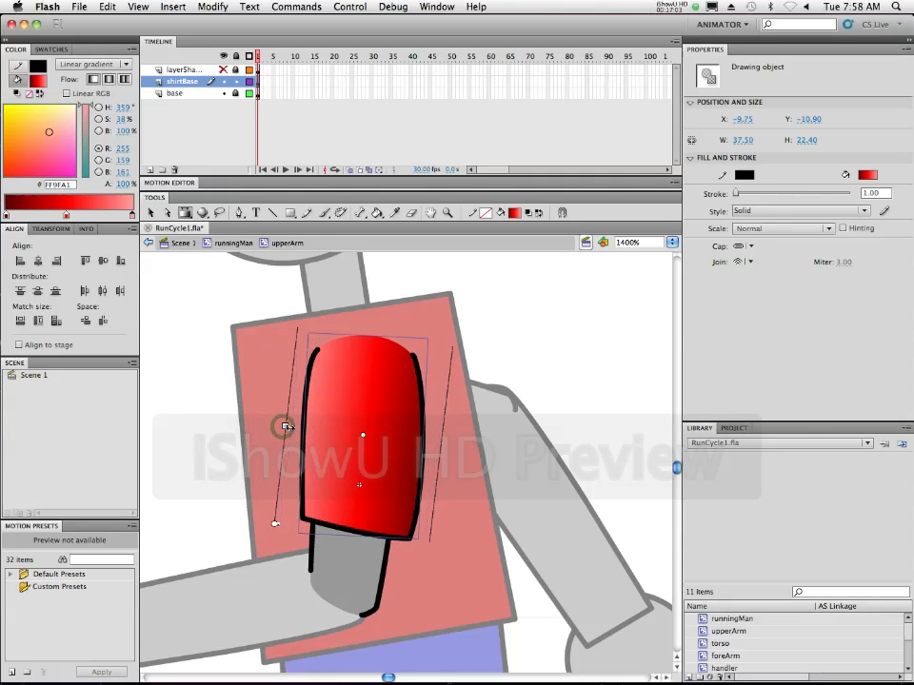
left_click_drag(279, 525, 286, 532)
left_click_drag(290, 432, 297, 432)
left_click(366, 453)
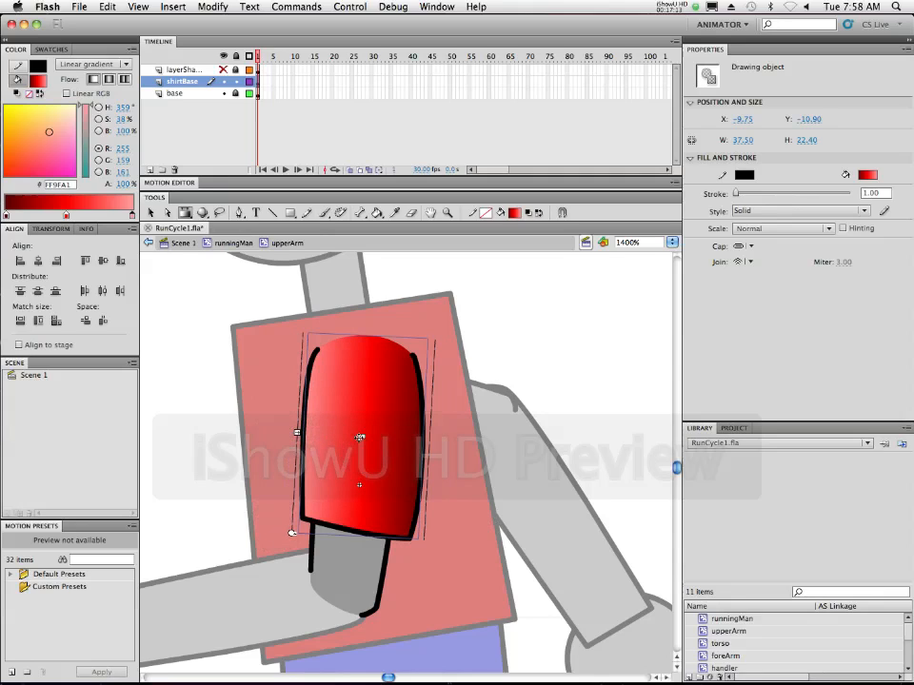
mouse_move(297, 433)
left_mouse_down()
mouse_move(271, 433)
mouse_move(298, 436)
left_mouse_up()
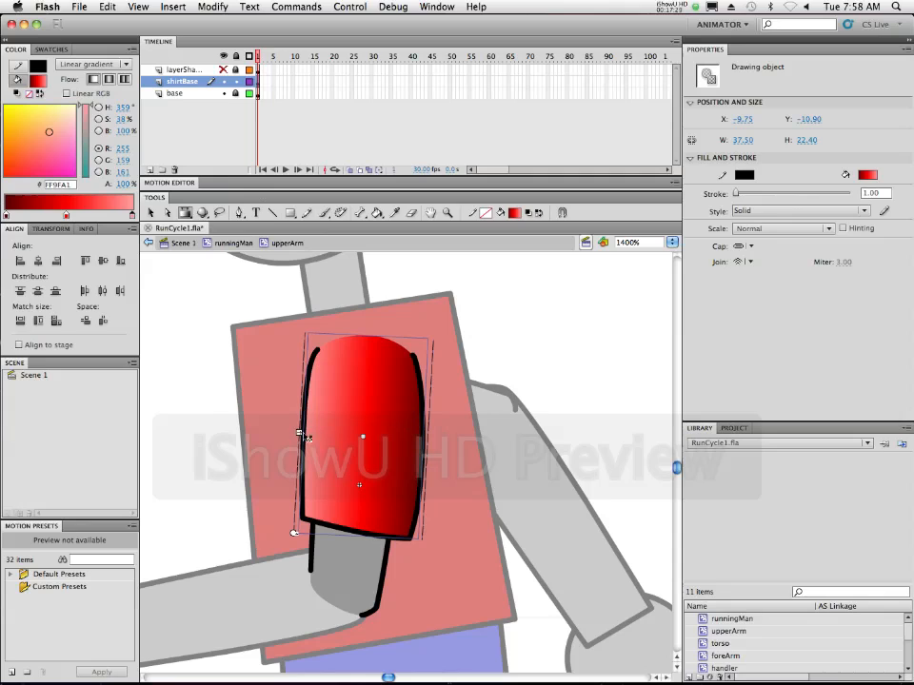
left_click_drag(296, 428, 297, 432)
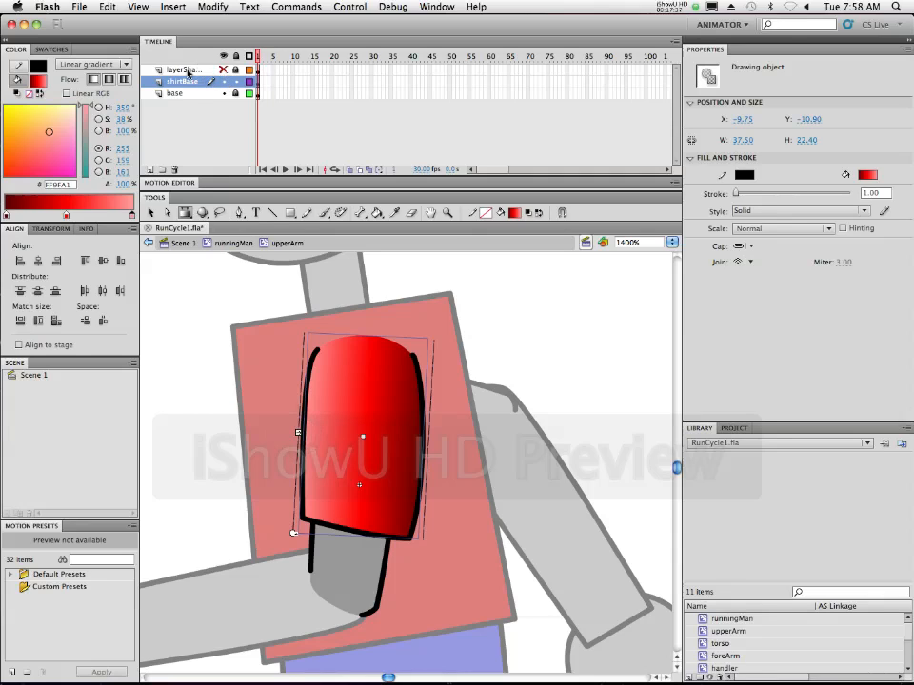
Show the layerShadow layer again and delete it with its brushed shadows
left_click(187, 72)
left_click(223, 70)
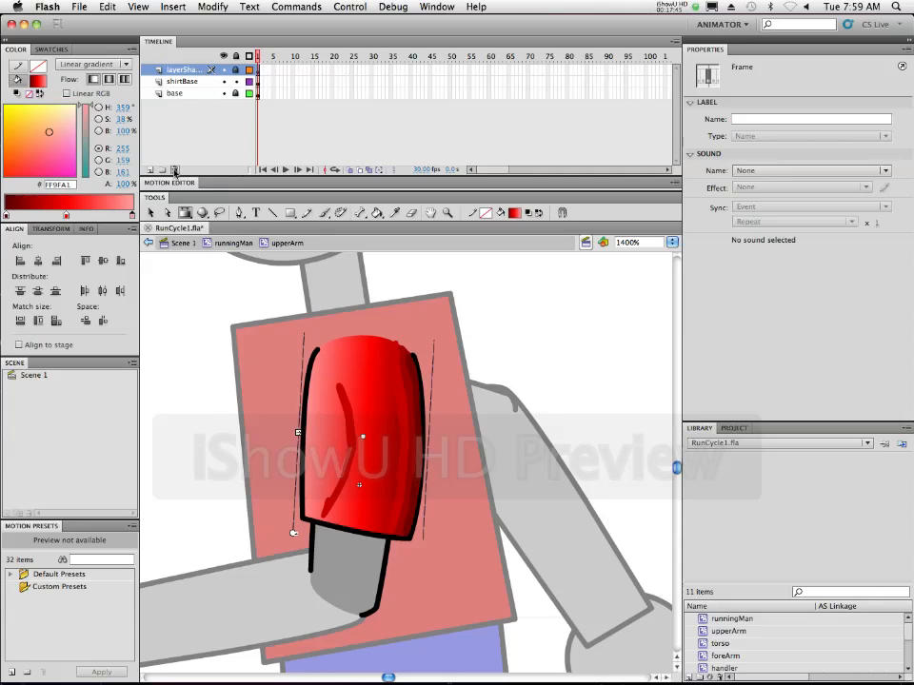
left_click(174, 171)
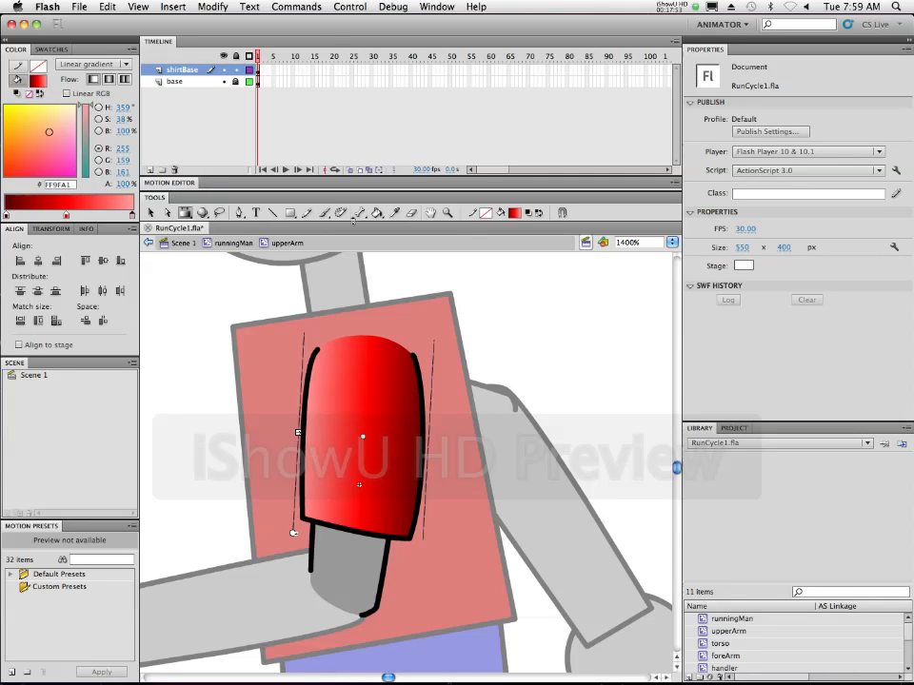
Hide and lock shirtBase, then give the arm shape on the base layer a linear gradient fill
left_click(224, 73)
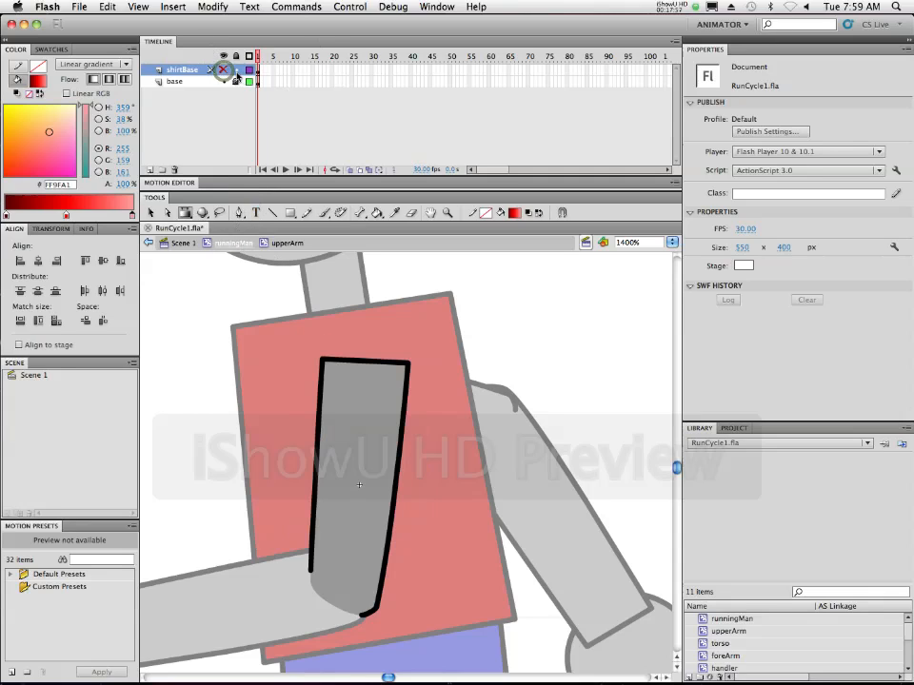
left_click(174, 80)
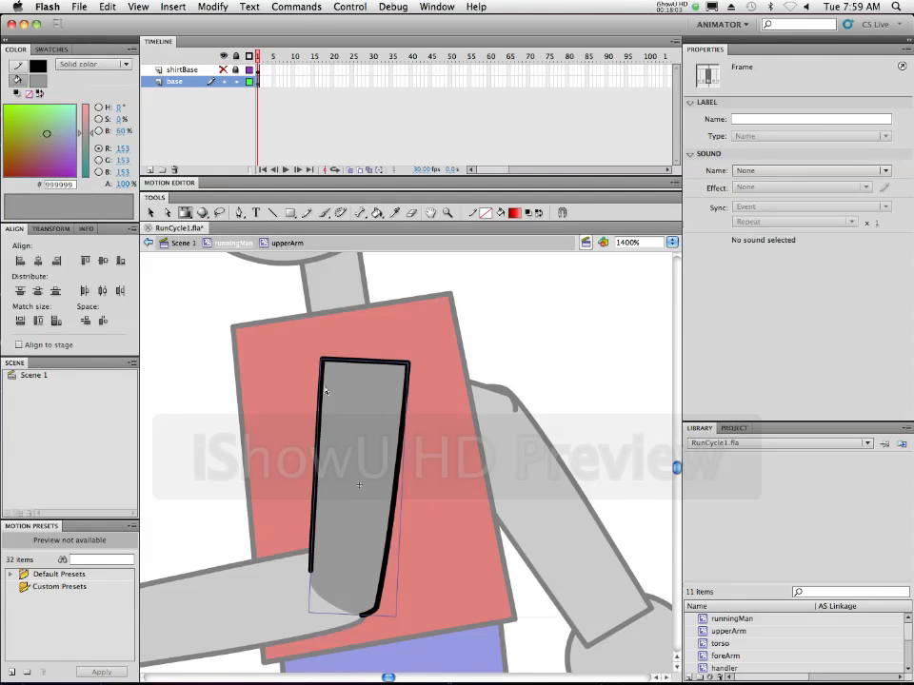
left_click(100, 63)
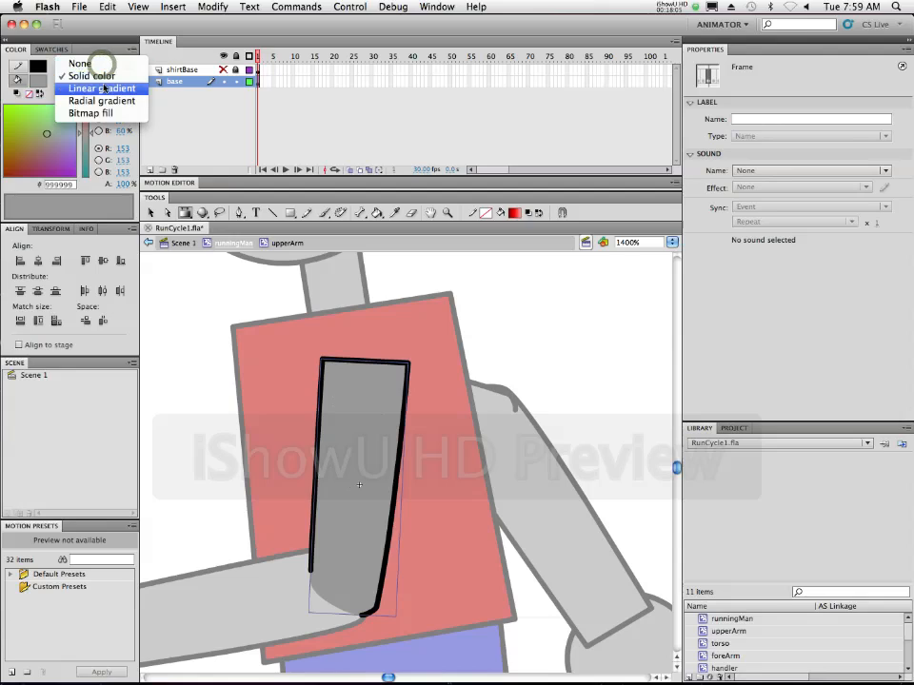
left_click(104, 88)
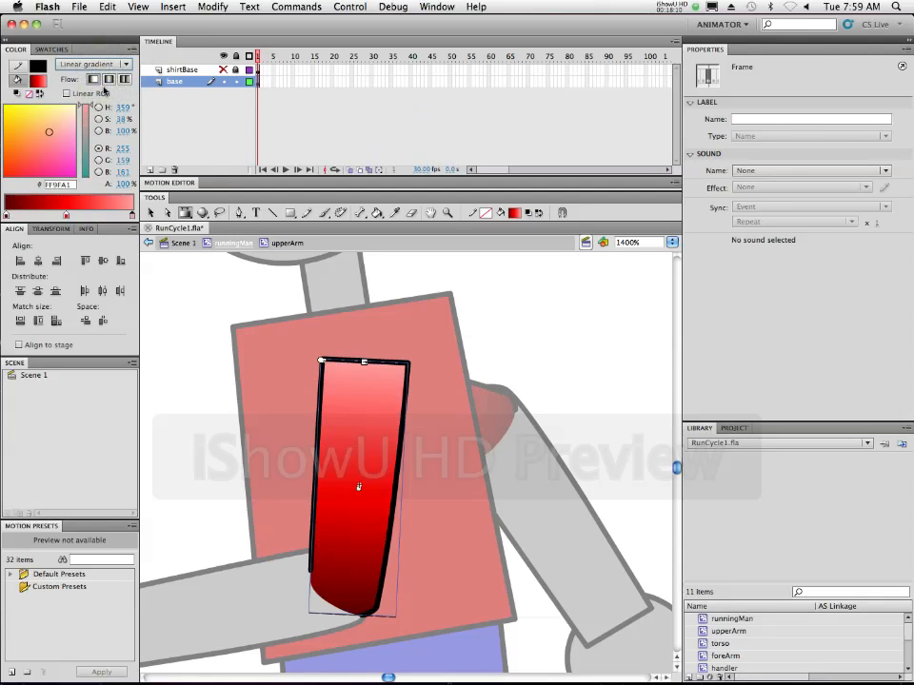
Change the middle red stop of the arm's gradient to medium gray #878787
left_click(65, 217)
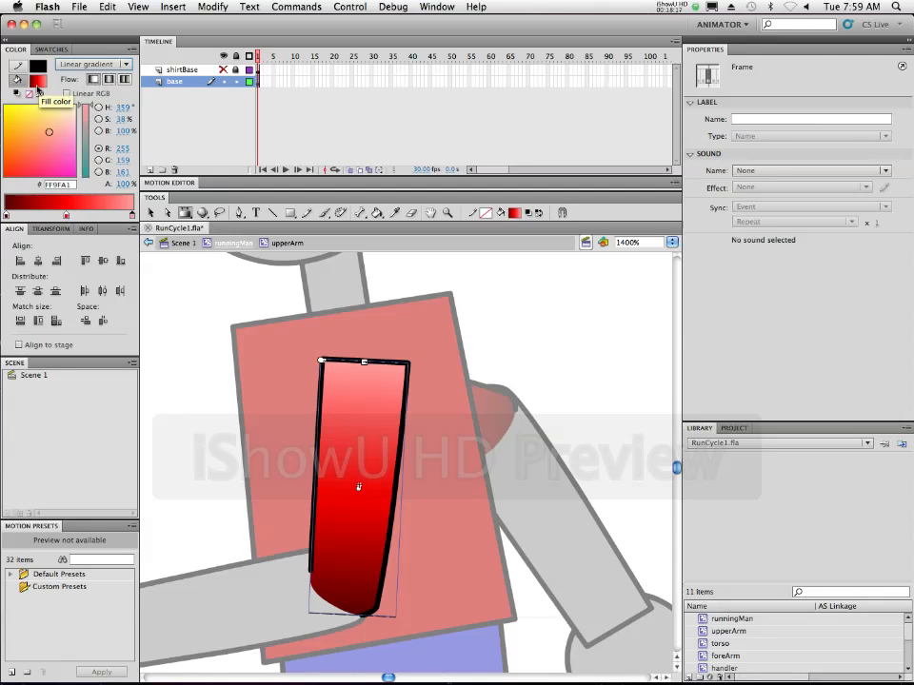
left_click(66, 216)
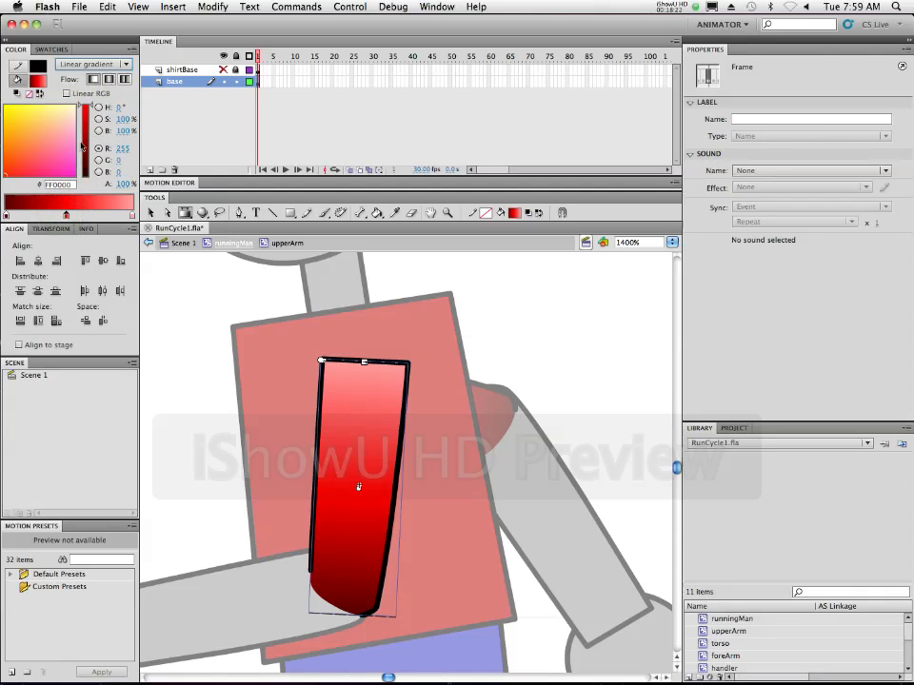
left_click_drag(122, 150, 38, 152)
left_click_drag(122, 153, 3, 154)
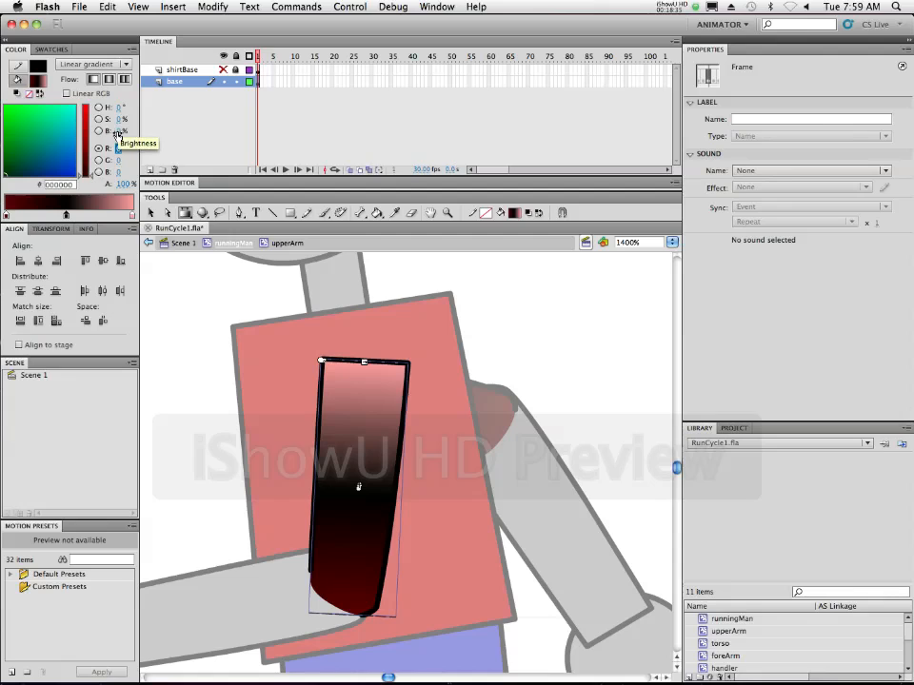
left_click_drag(118, 133, 152, 133)
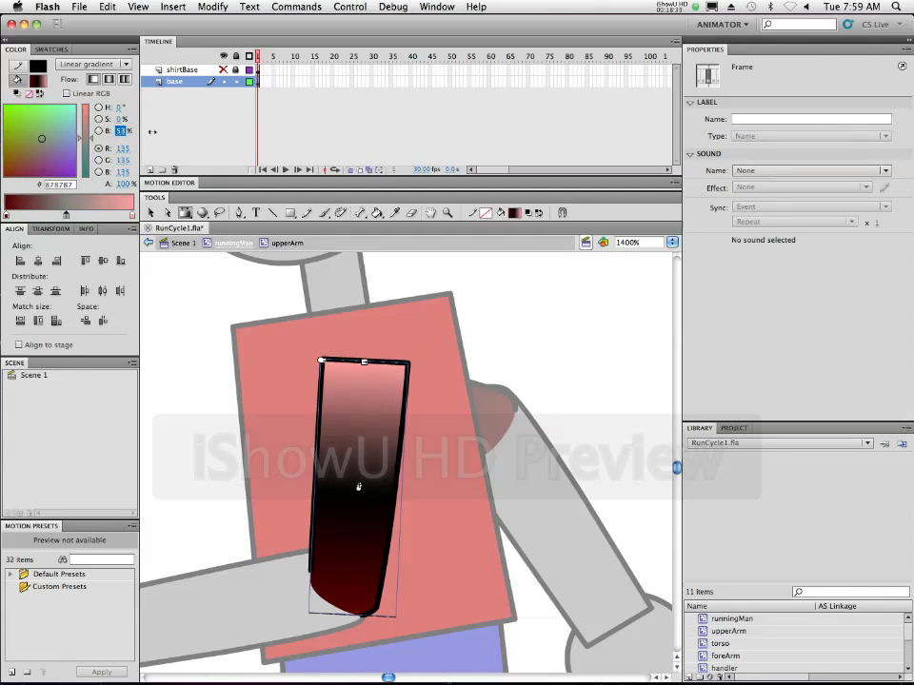
Change the dark red starting stop of the arm's gradient to a neutral dark gray
left_click(8, 218)
left_click_drag(125, 121, 2, 128)
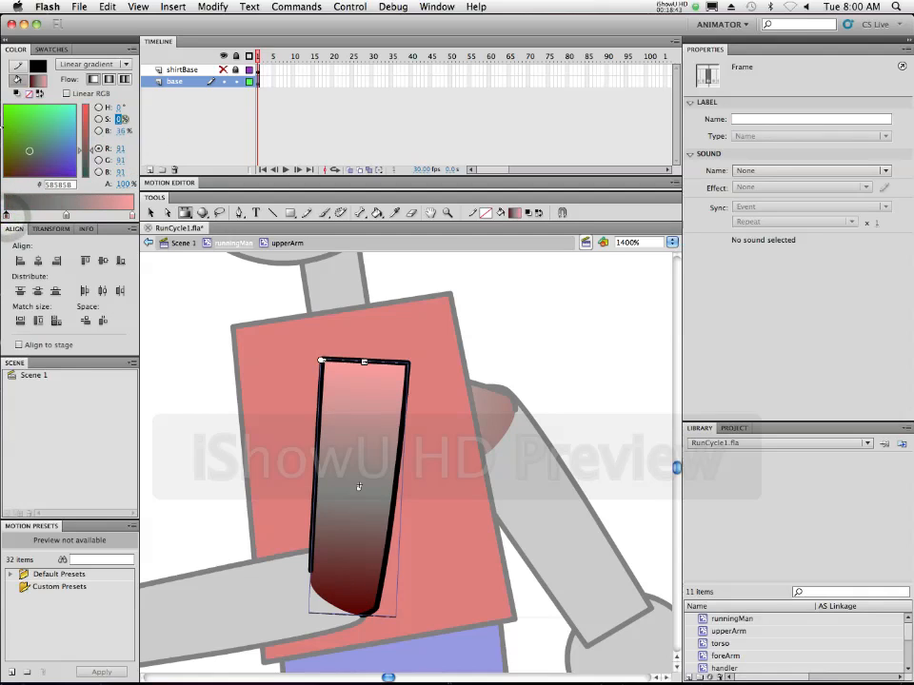
left_click_drag(121, 151, 61, 151)
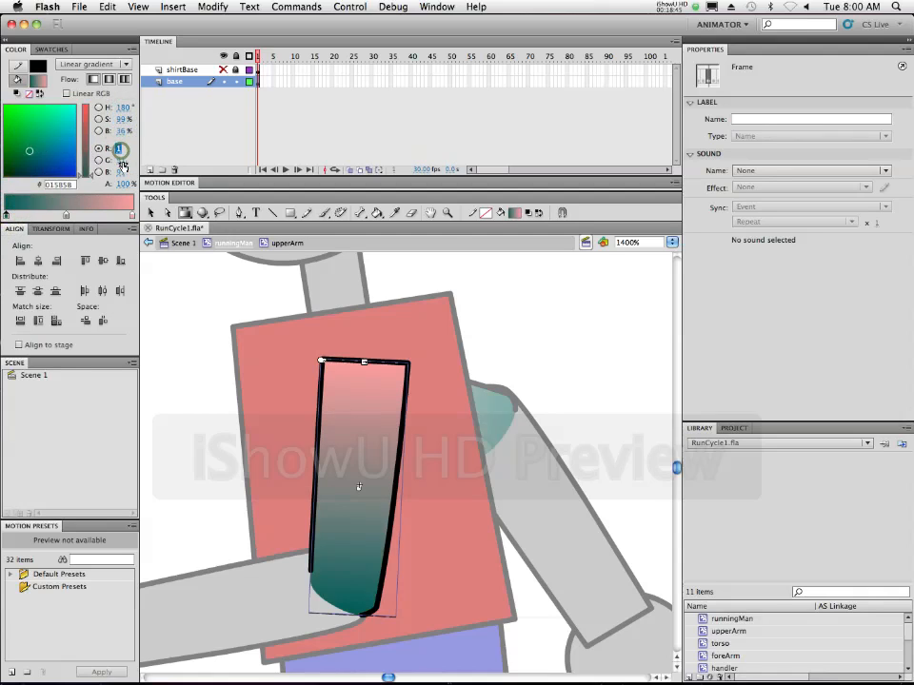
left_click_drag(119, 160, 57, 173)
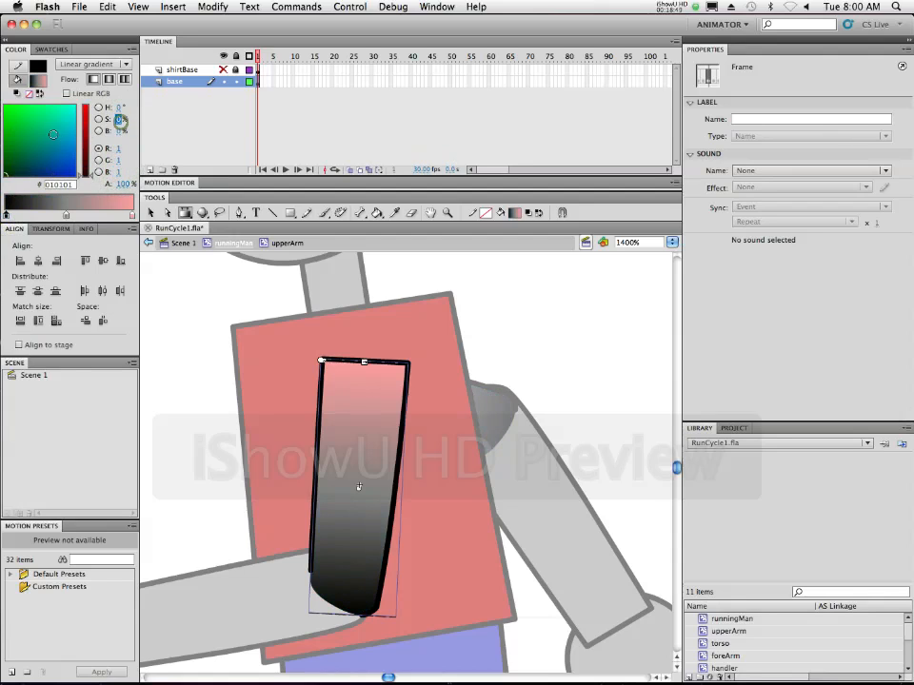
left_click_drag(119, 131, 40, 151)
Change the pale red end stop of the arm's gradient to light gray #E0E0E0 with zero saturation and 88% brightness
left_click(132, 218)
left_click_drag(121, 161, 4, 175)
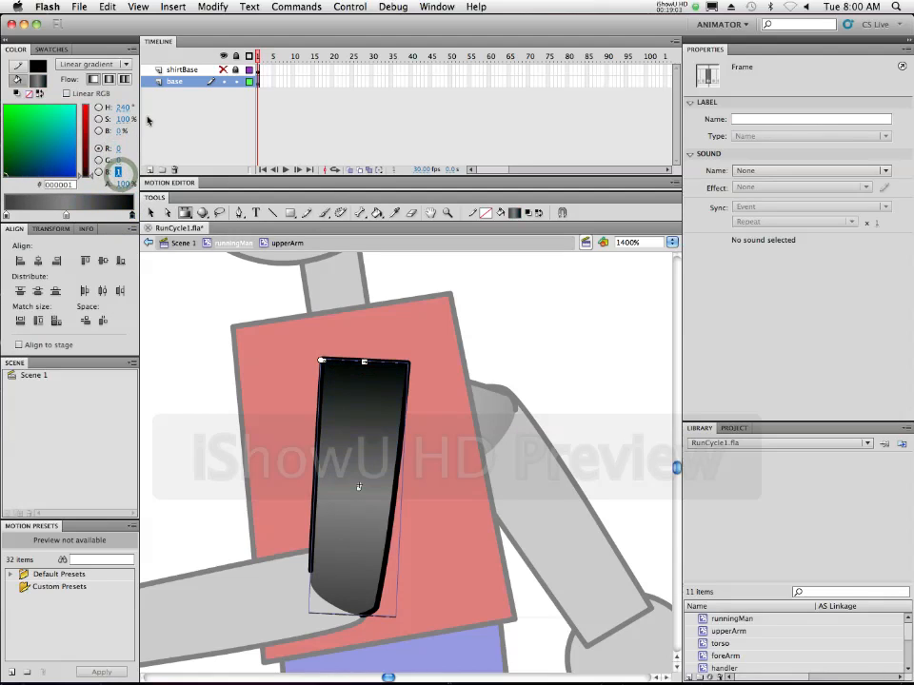
left_click_drag(122, 110, 36, 119)
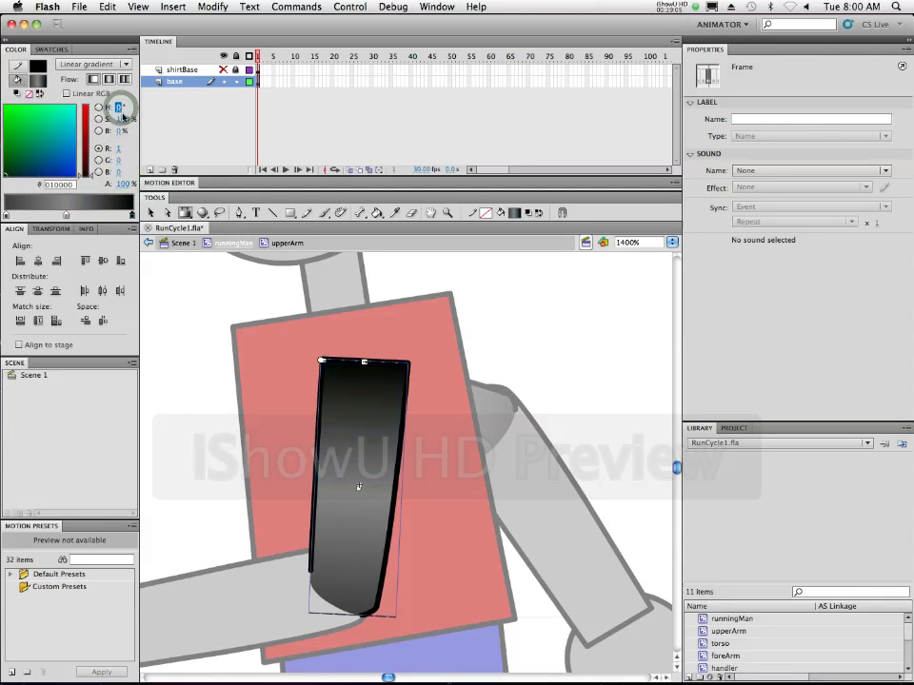
left_click_drag(125, 121, 29, 121)
left_click_drag(121, 133, 240, 136)
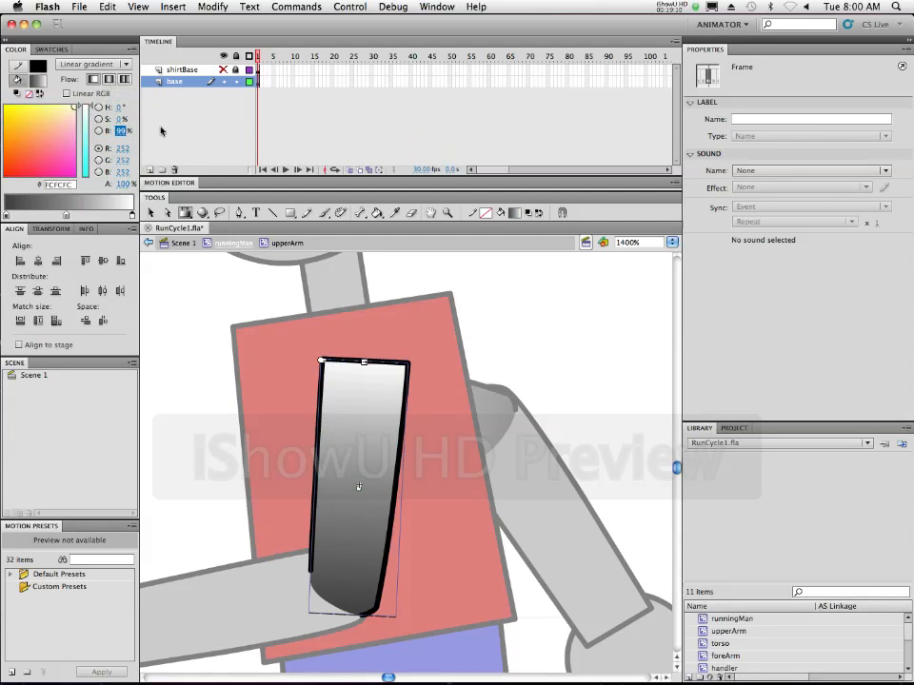
left_click_drag(123, 134, 95, 120)
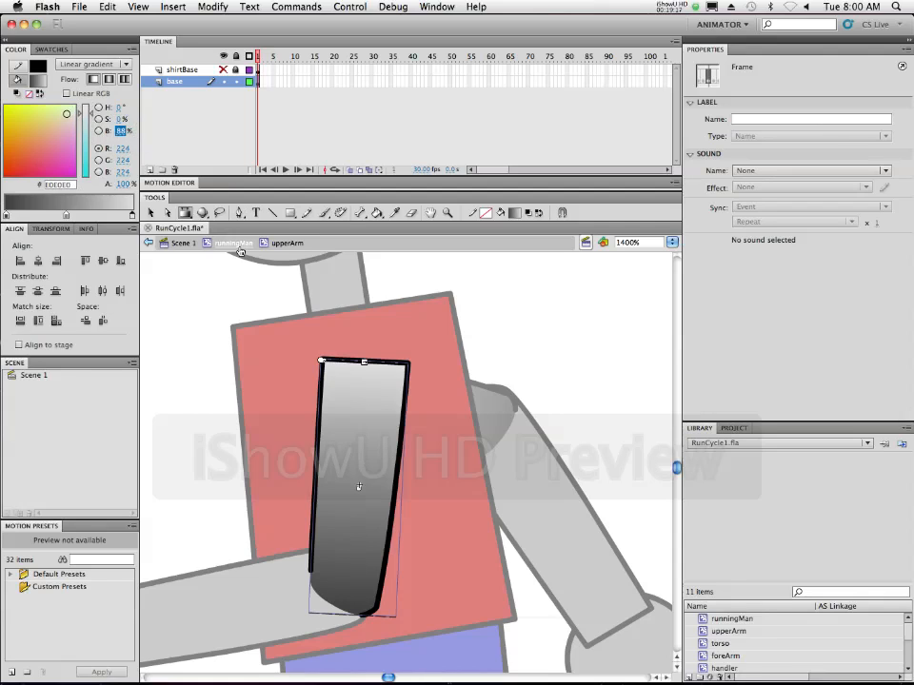
Rotate the arm's gradient to run light to dark from left to right and narrow it to about the arm's width
left_click(185, 213)
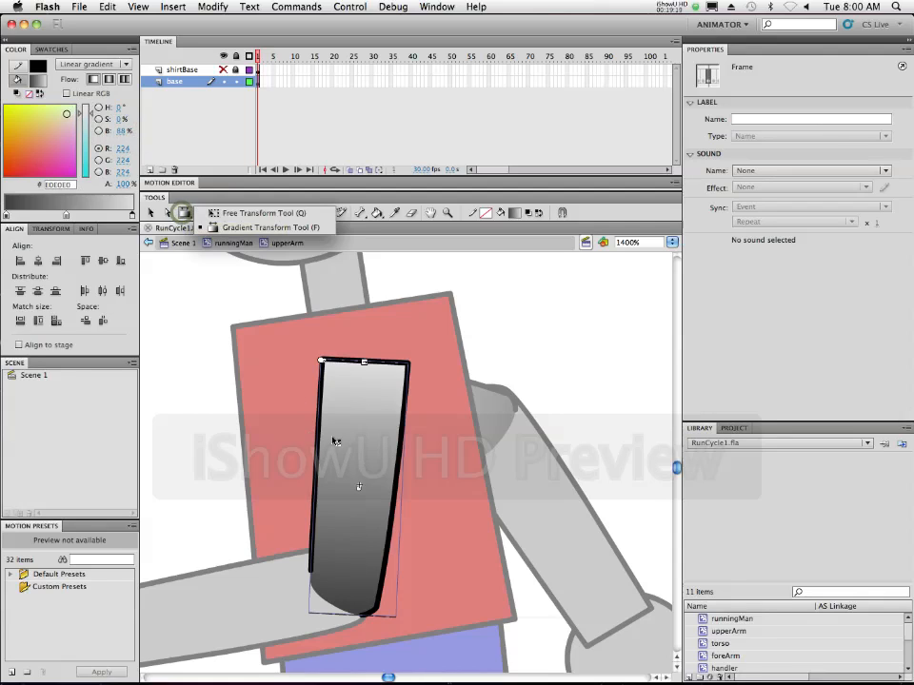
left_click_drag(320, 360, 246, 398)
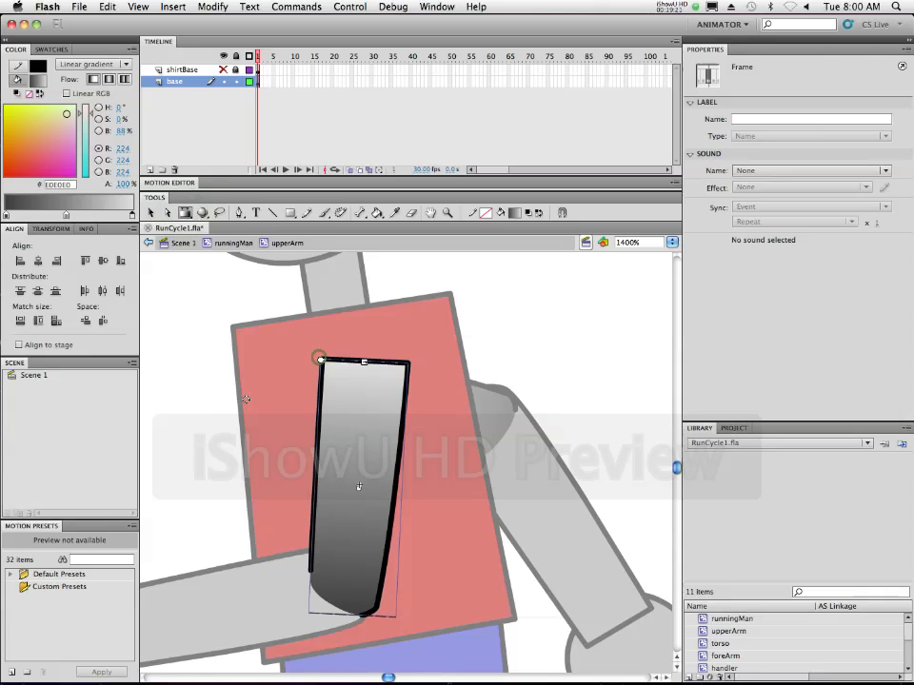
left_click(320, 360)
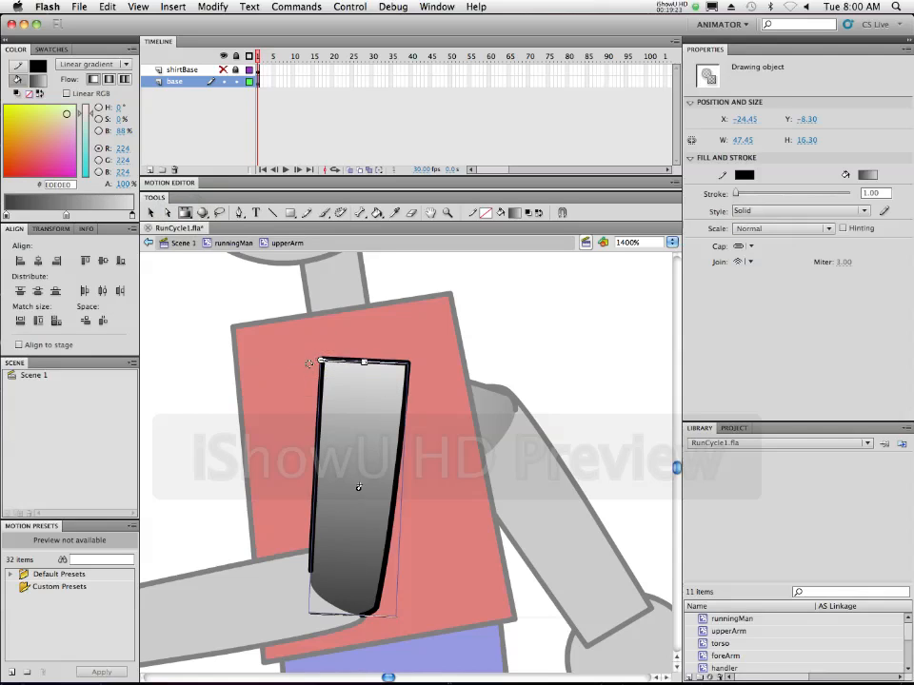
left_click_drag(202, 528, 302, 484)
left_click_drag(292, 610, 294, 613)
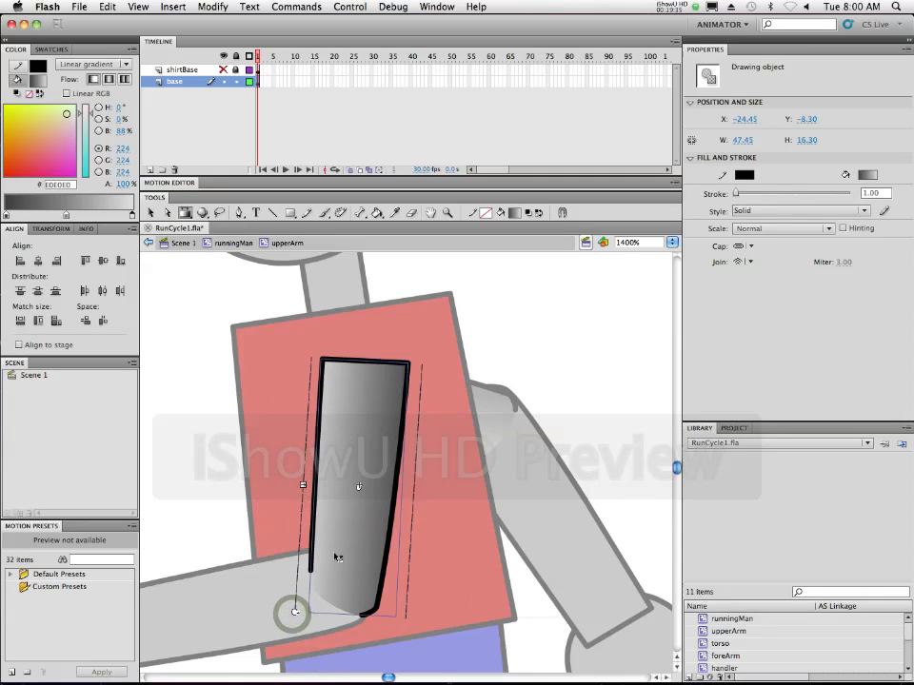
Show the shirtBase layer again and deselect the arm shape
left_click(223, 69)
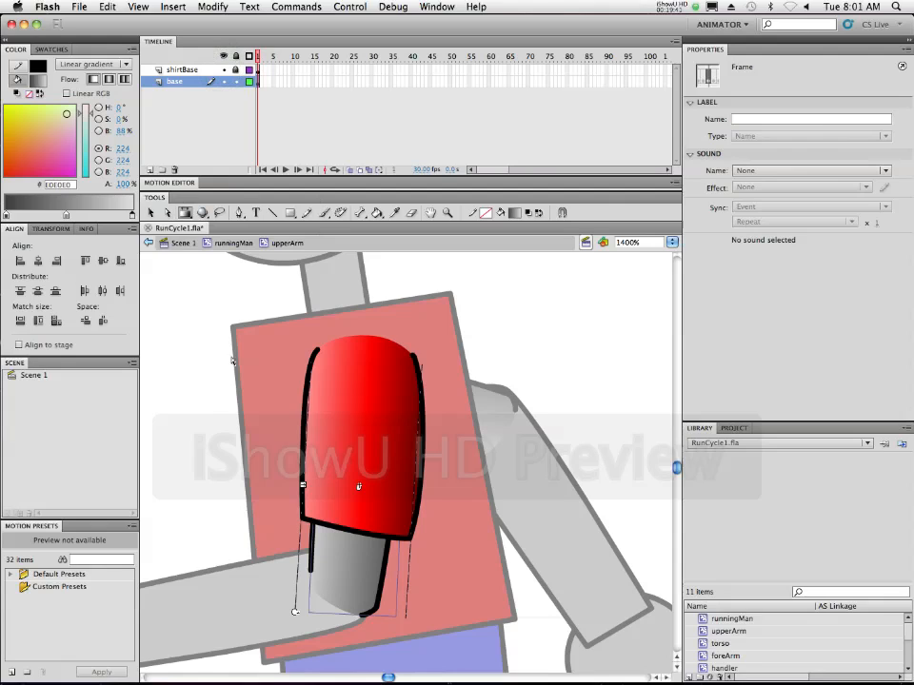
left_click(150, 213)
left_click(172, 325)
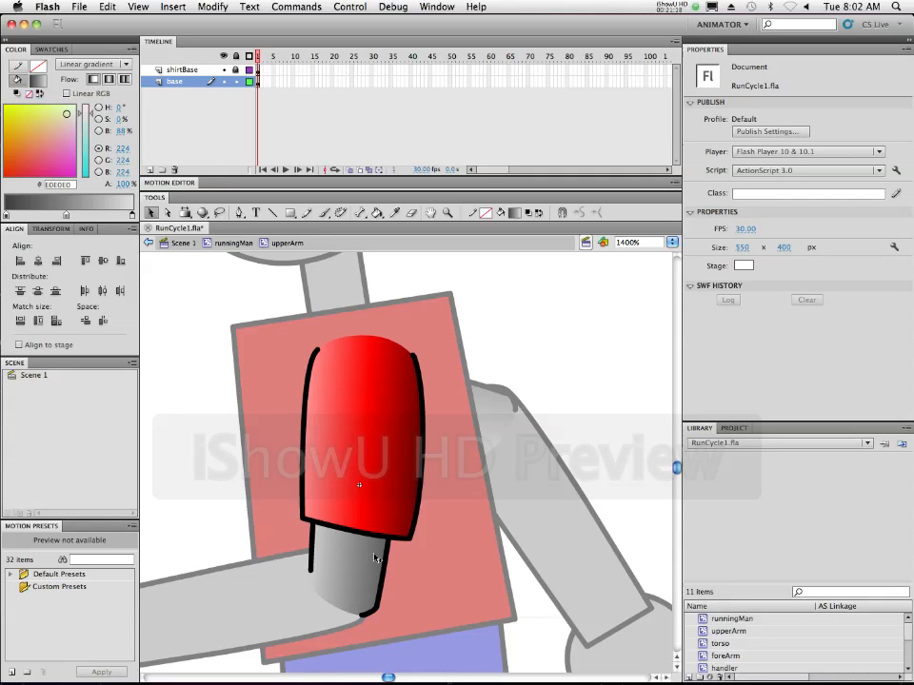
Add a layer between base and shirtBase and draw a strokeless gradient rectangle across the arm just below the sleeve's hem
left_click(314, 540)
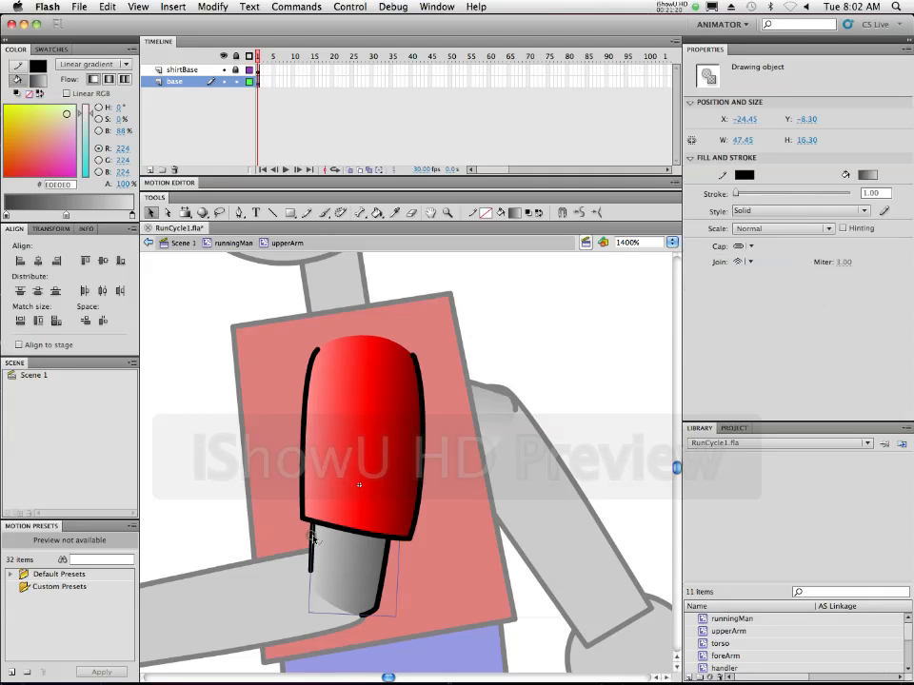
left_click(150, 170)
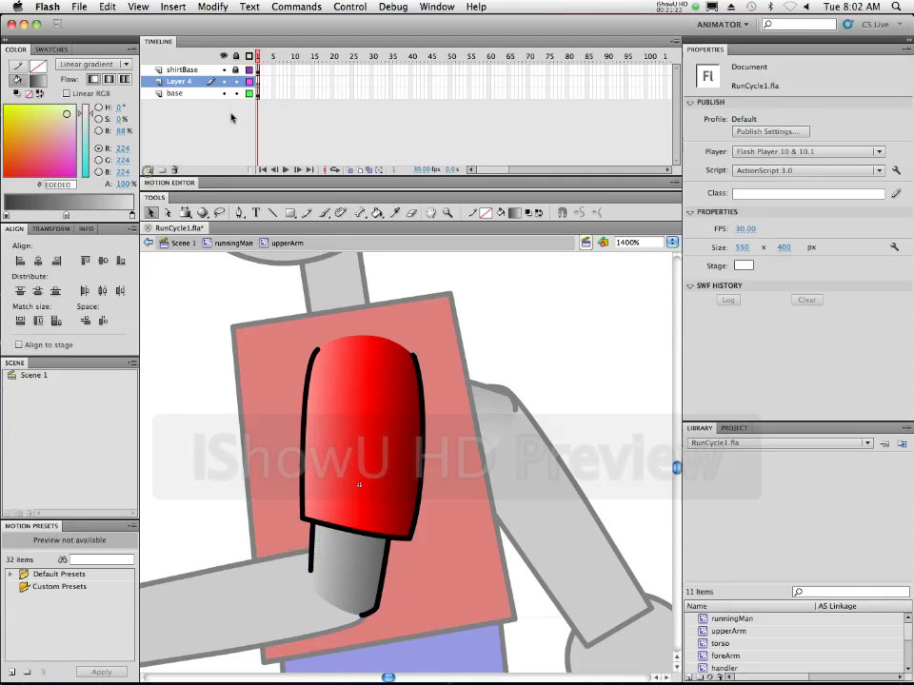
left_click(290, 213)
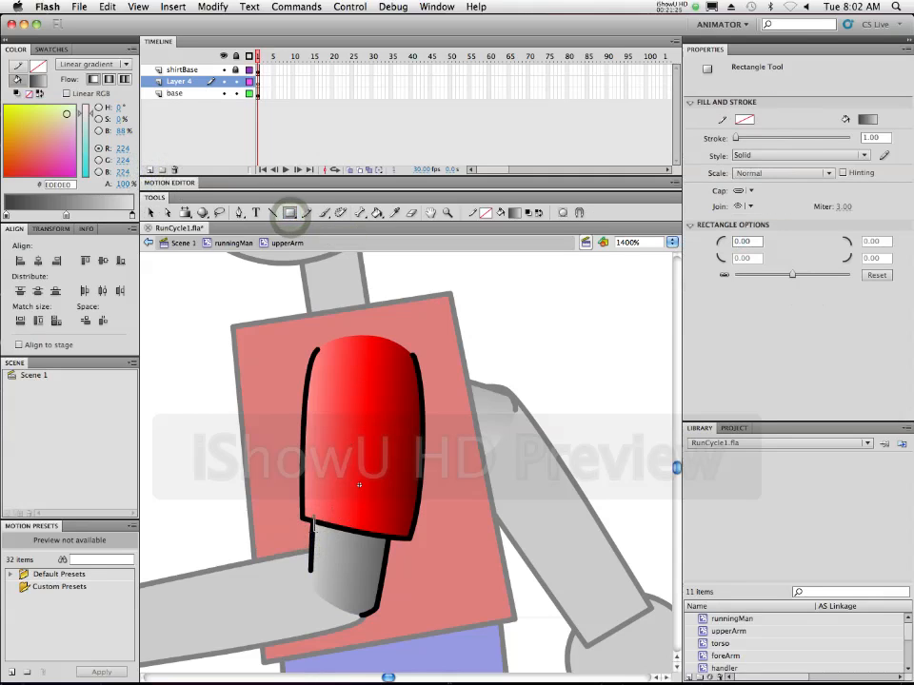
left_click_drag(314, 517, 388, 544)
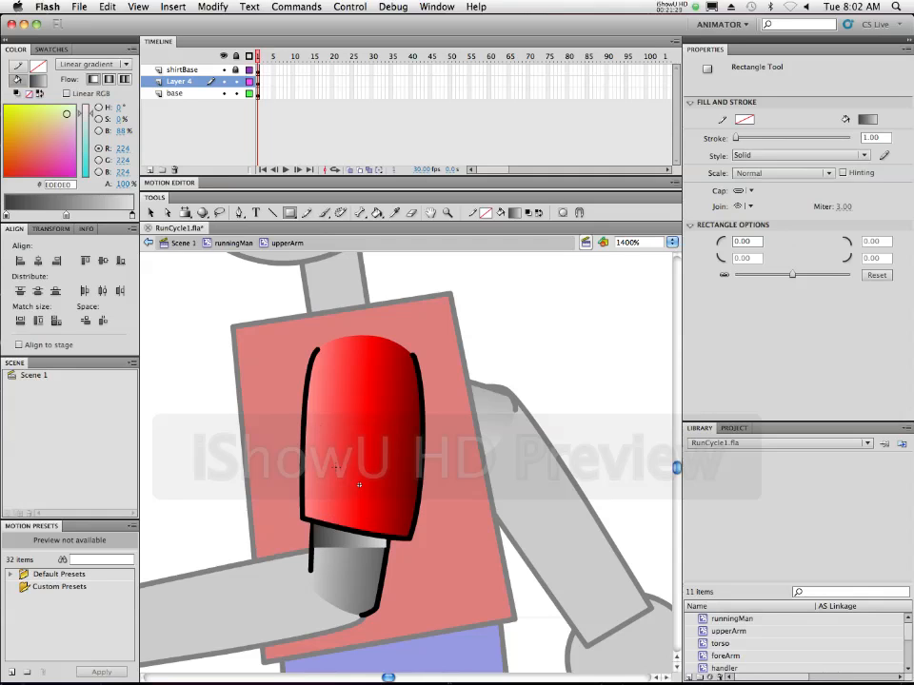
Rotate the shadow rectangle on Layer 4 with Free Transform so it follows the slant of the sleeve's hem
left_click(185, 213)
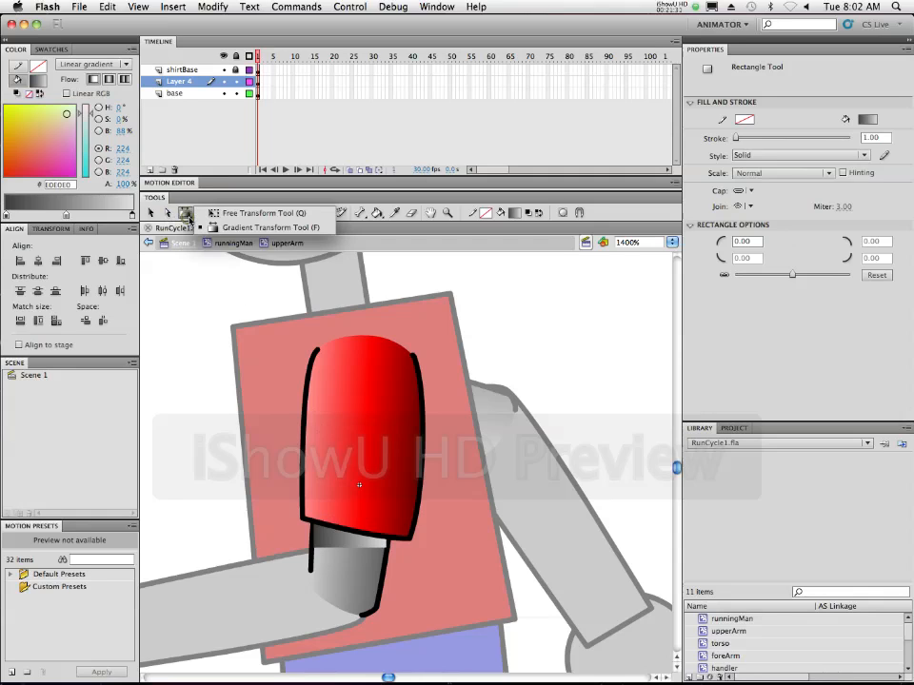
left_click(268, 227)
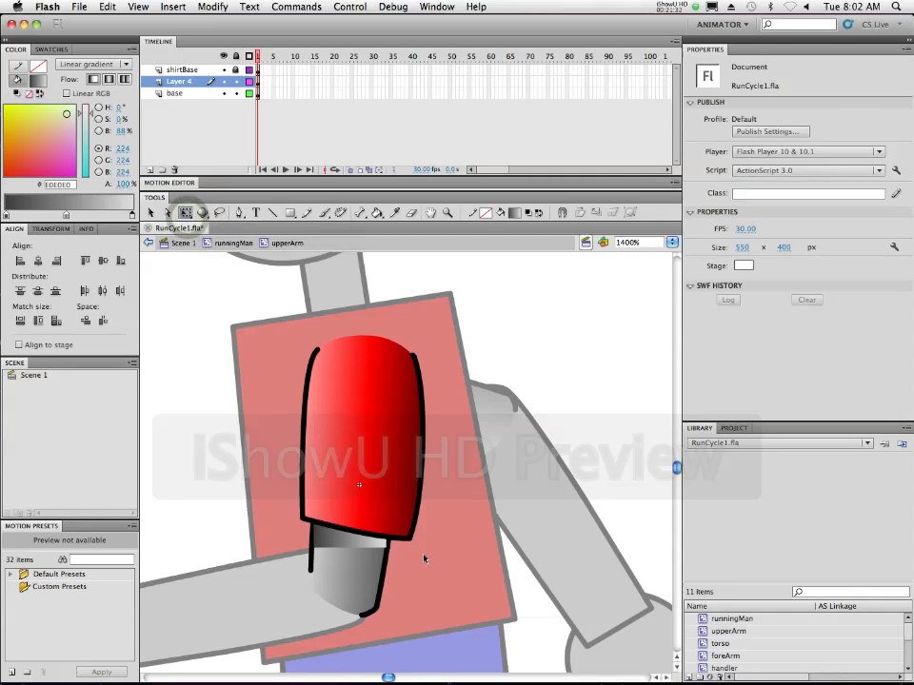
left_click(364, 547)
left_click_drag(389, 512, 391, 520)
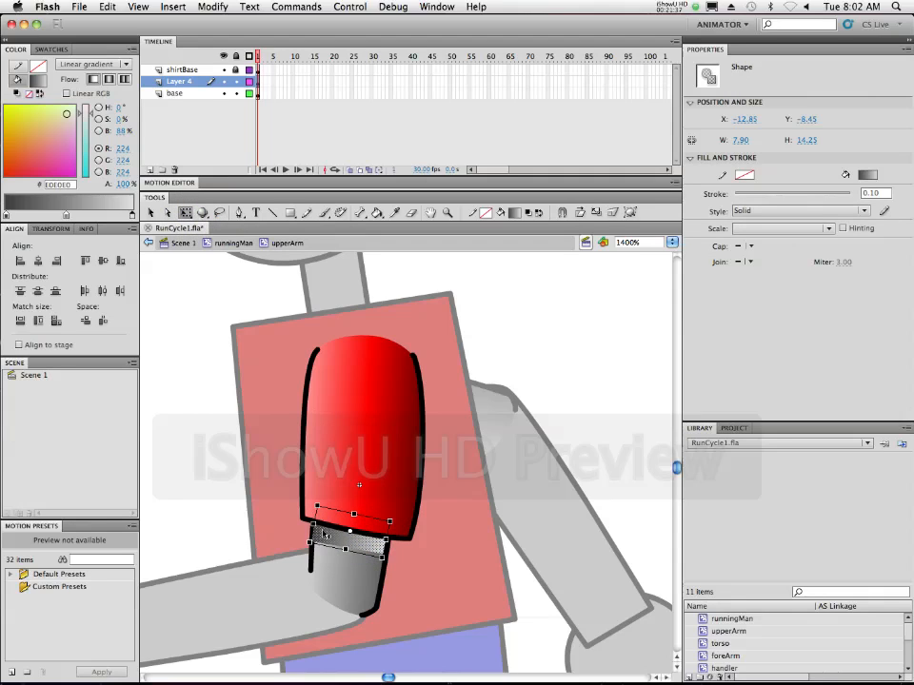
left_click(330, 533)
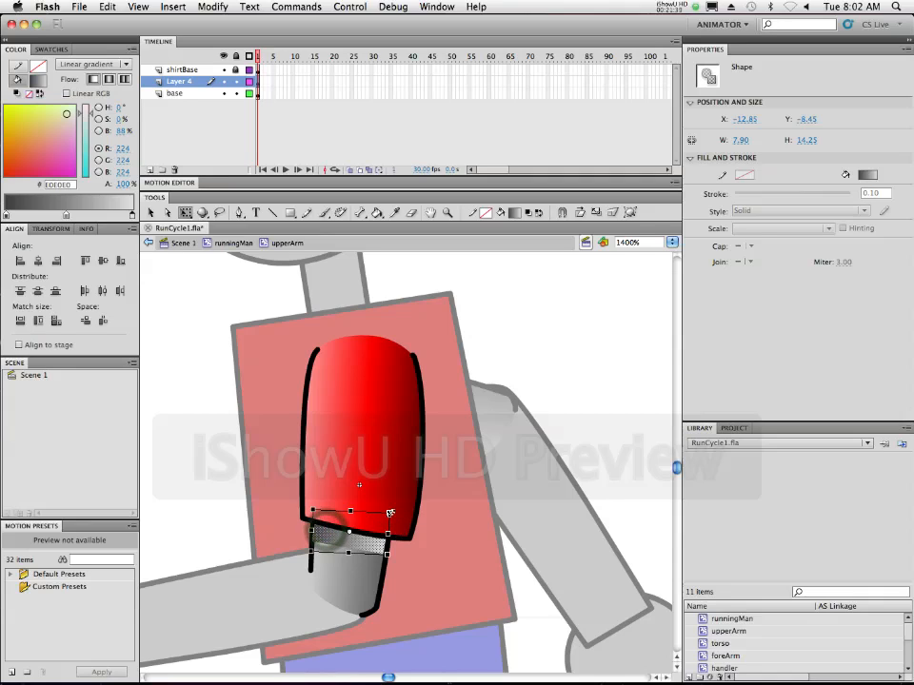
Lock the base layer, rotate the shadow's gradient to run across the strip from hem to arm, and shorten it to about the strip's height
left_click(236, 96)
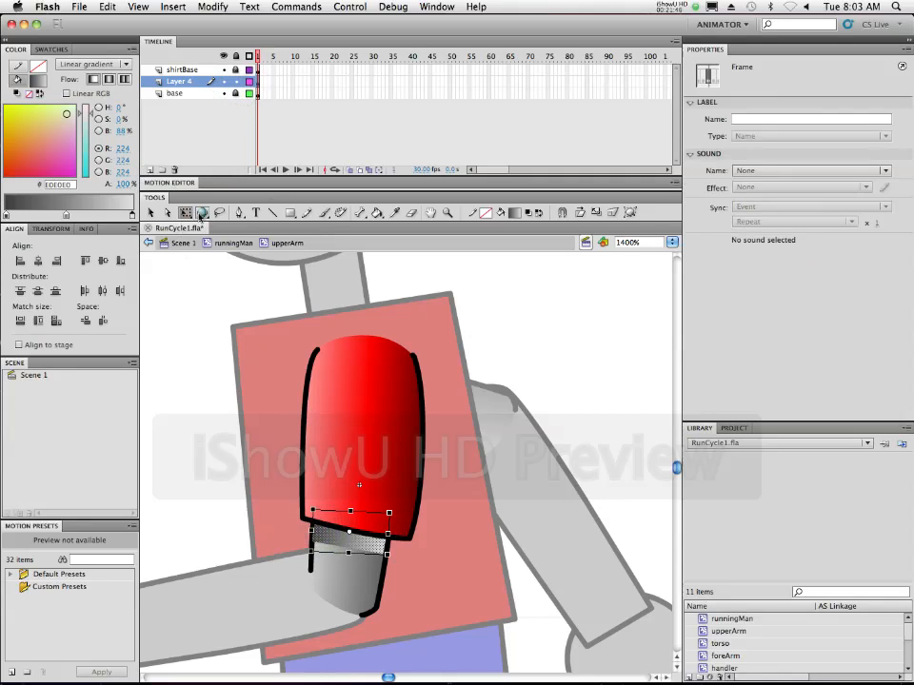
left_click_drag(189, 218, 228, 228)
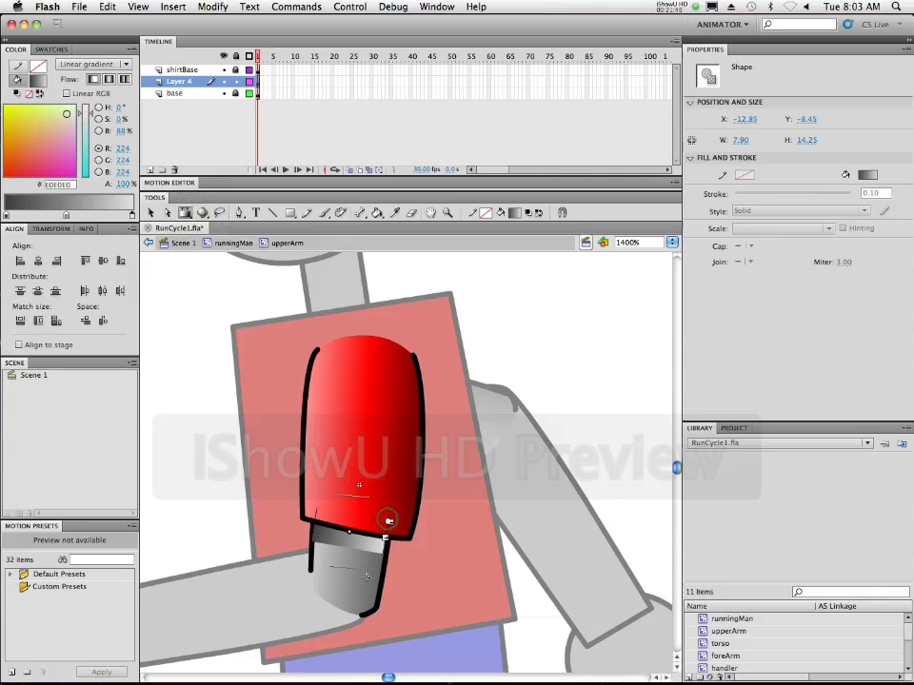
left_click(363, 575)
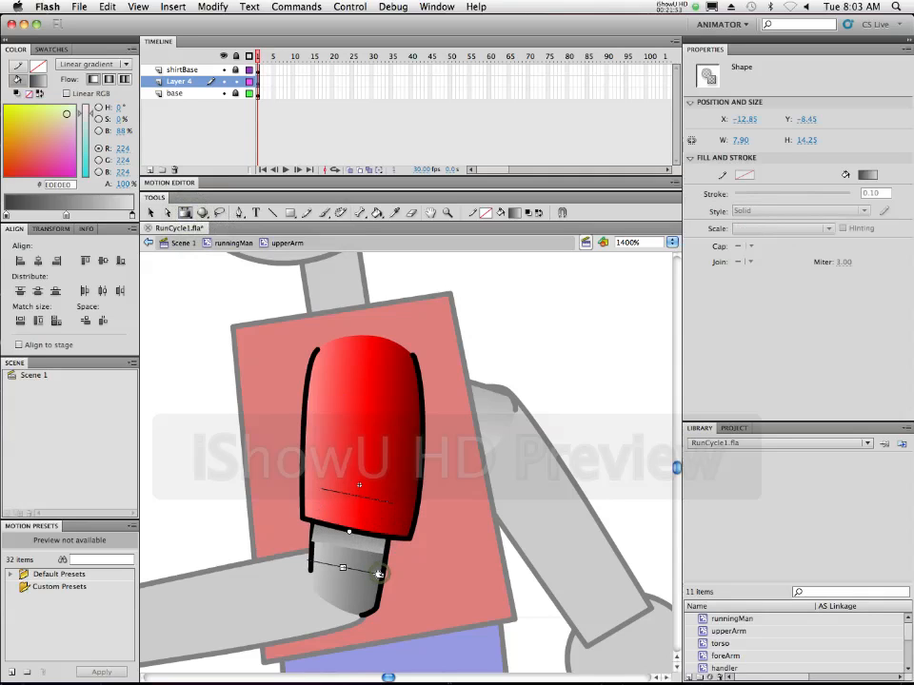
left_click_drag(380, 575, 378, 549)
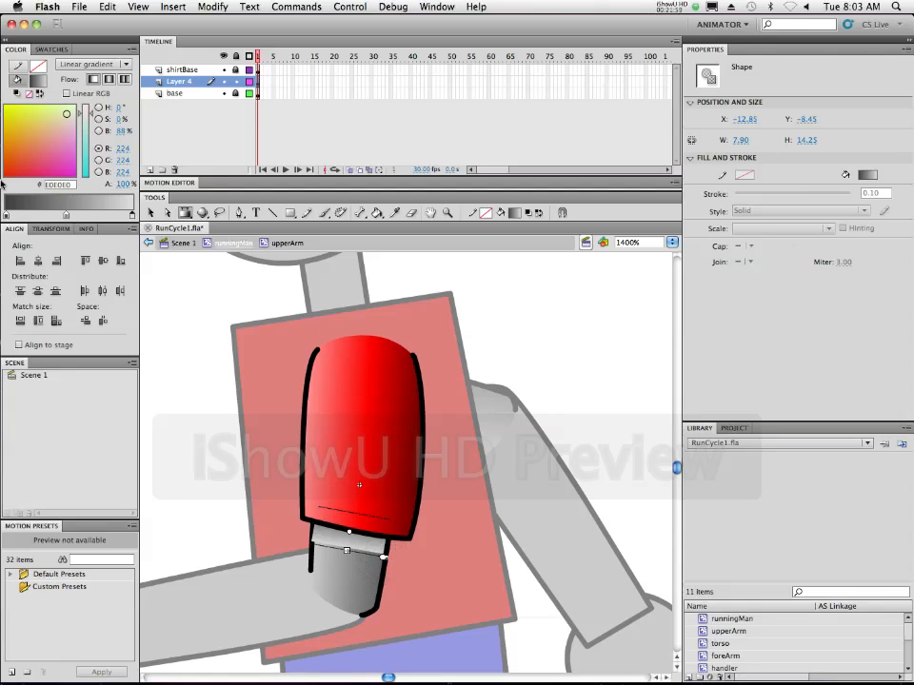
Remove the middle gray #878787 stop from the shadow's gradient
left_click(66, 217)
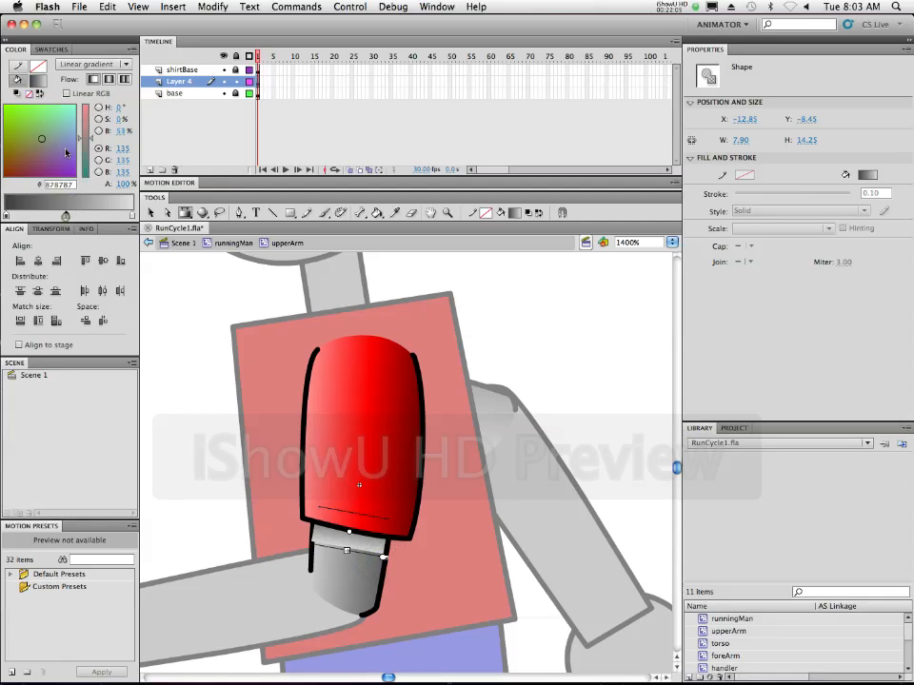
left_click(65, 218)
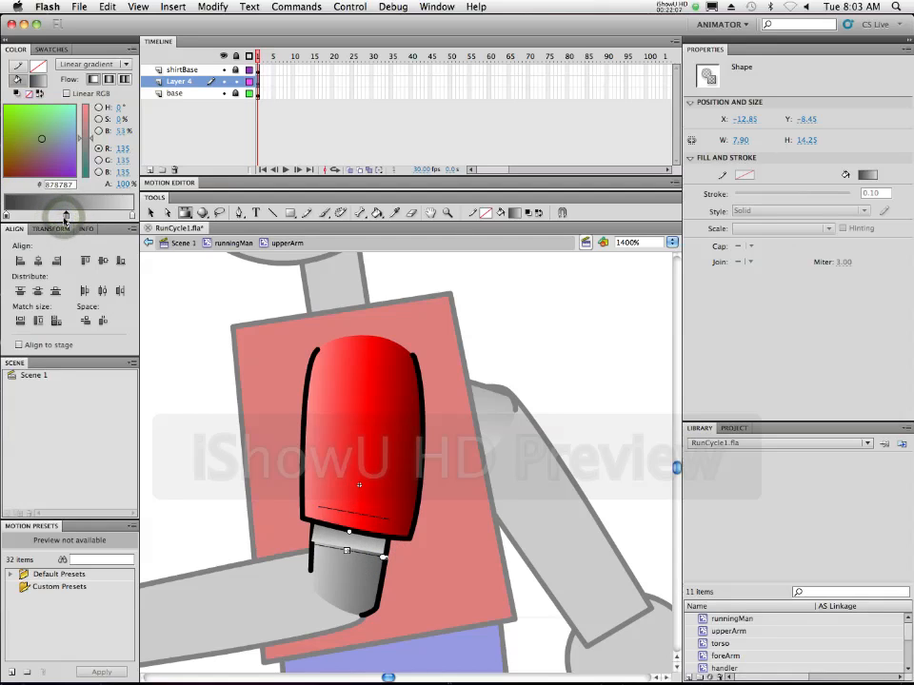
key("Escape")
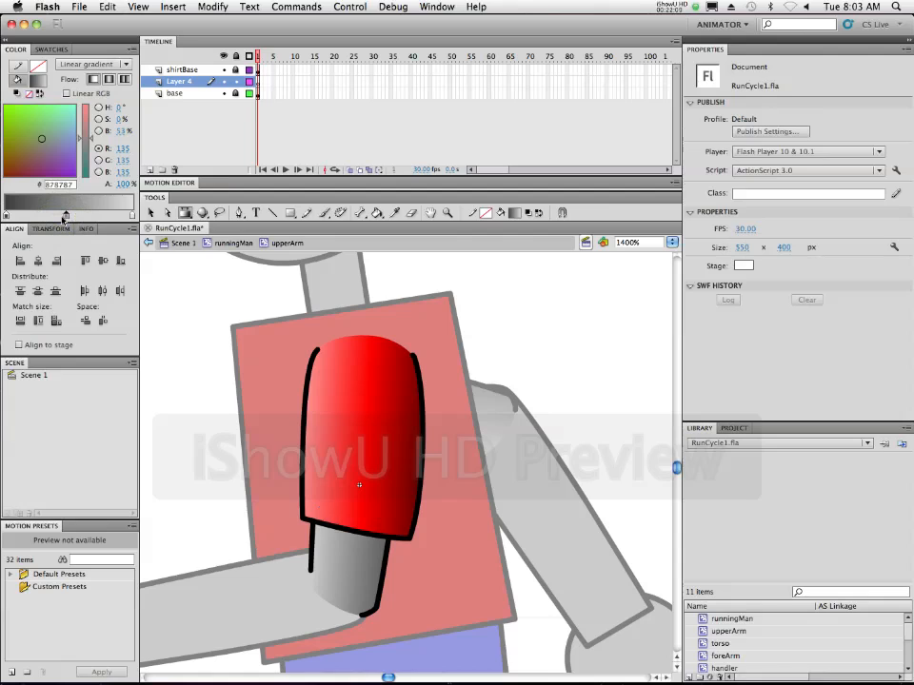
key("super+z")
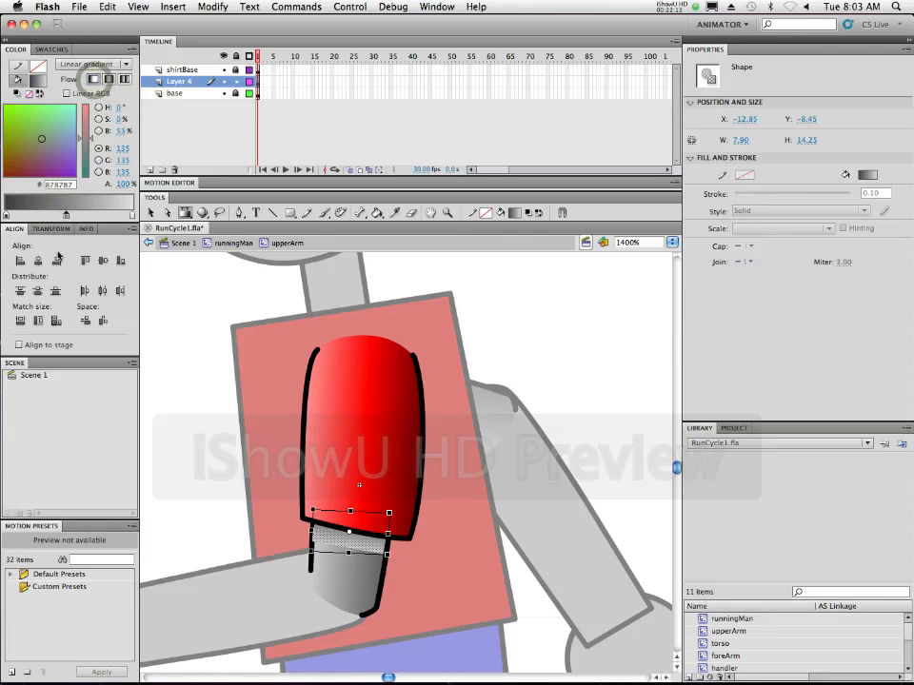
left_click_drag(65, 217, 77, 281)
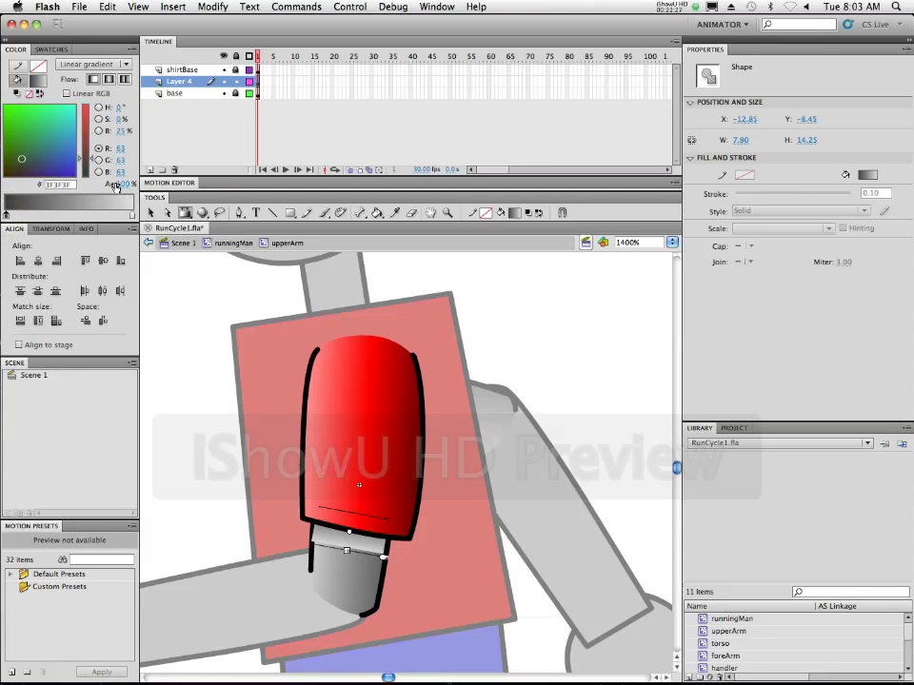
Set the shadow gradient's dark stop to 37% brightness and move it to about the middle of the gradient
left_click(120, 130)
type("37")
key("Return")
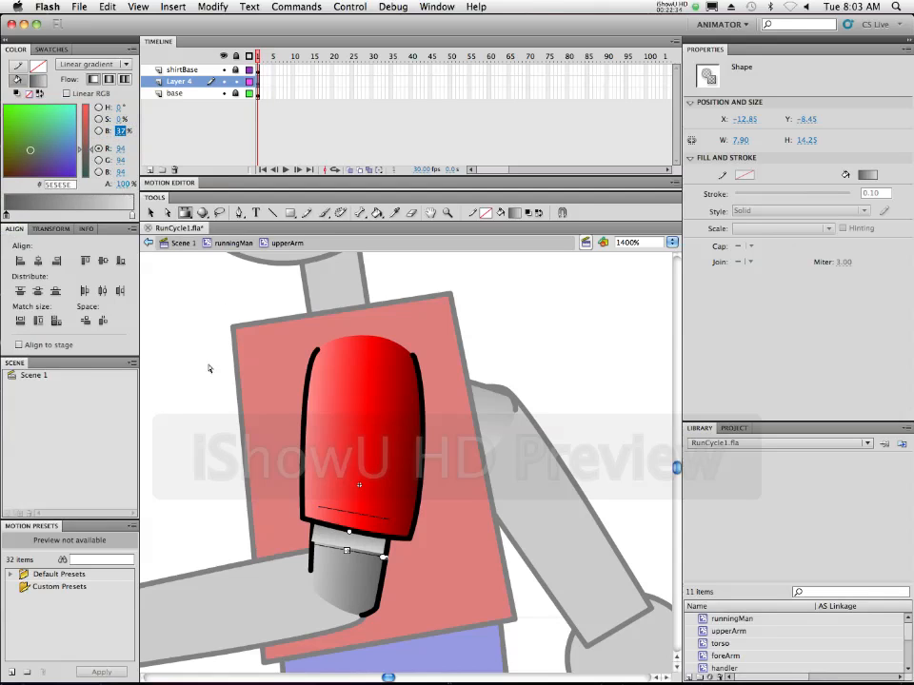
left_click_drag(7, 216, 67, 218)
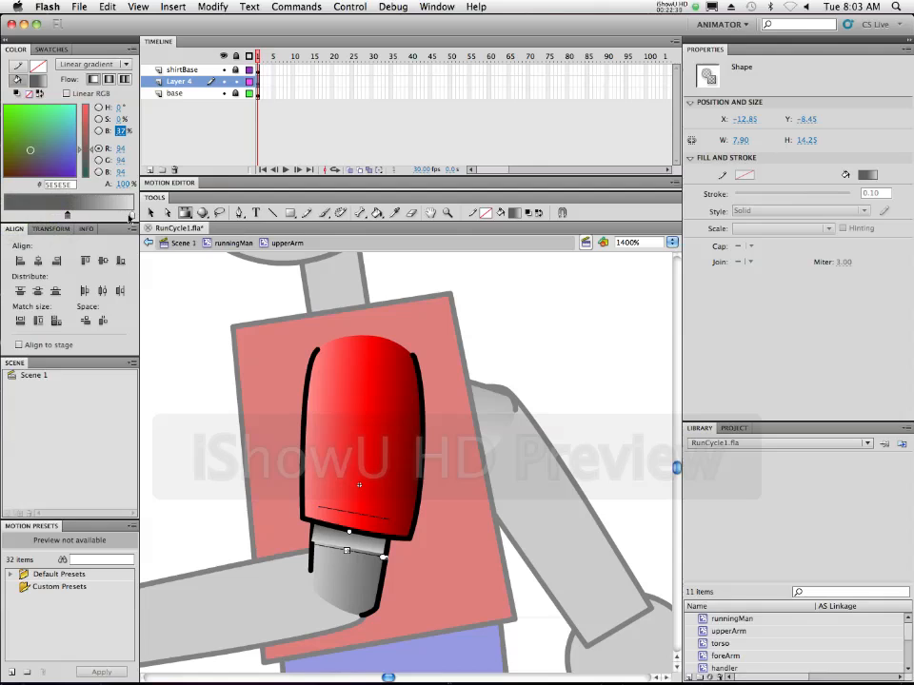
Set the alpha of the shadow gradient's light end stop to 0%
left_click(131, 217)
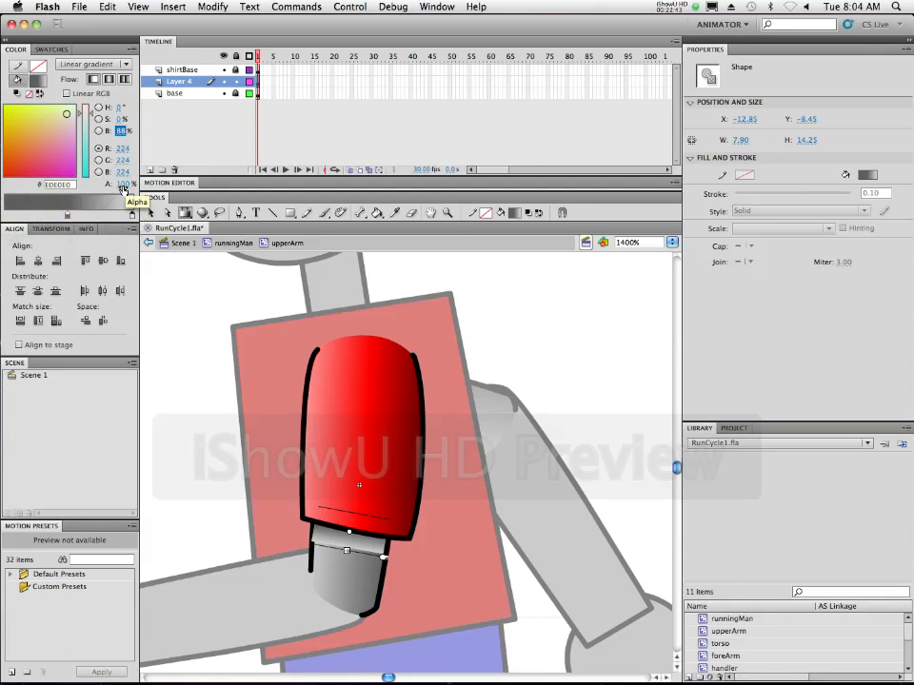
left_click_drag(119, 184, 4, 184)
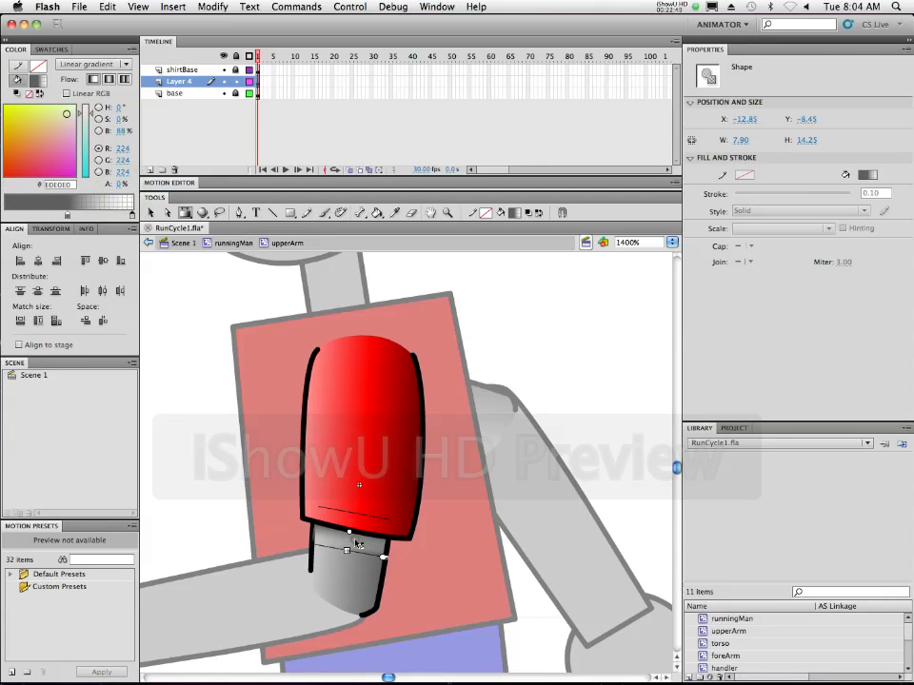
left_click(357, 538)
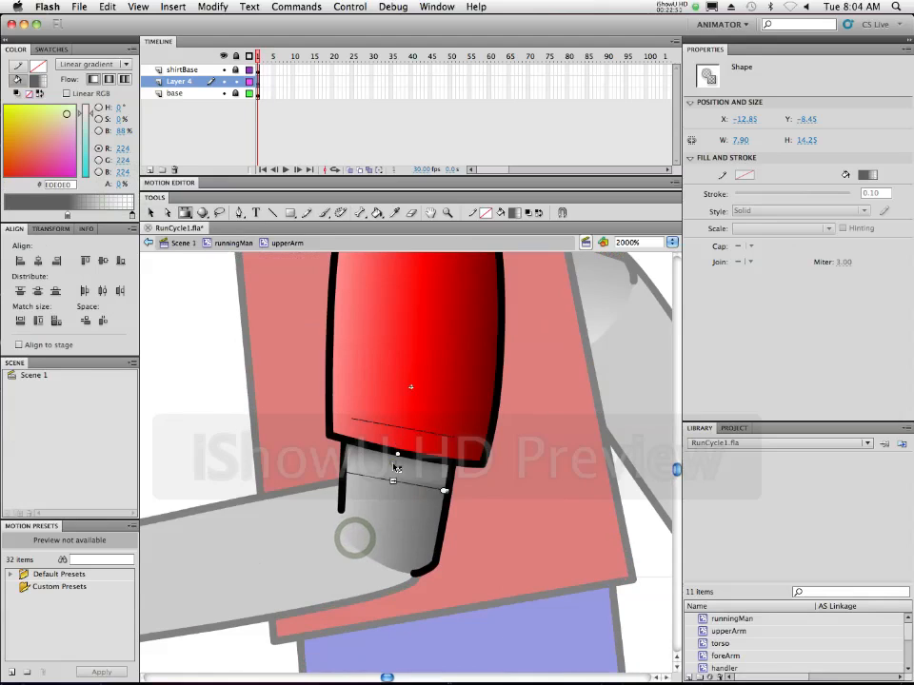
Hide the base layer, darken the shadow gradient's dark stop to 19% brightness, and show the base layer again
left_click(224, 93)
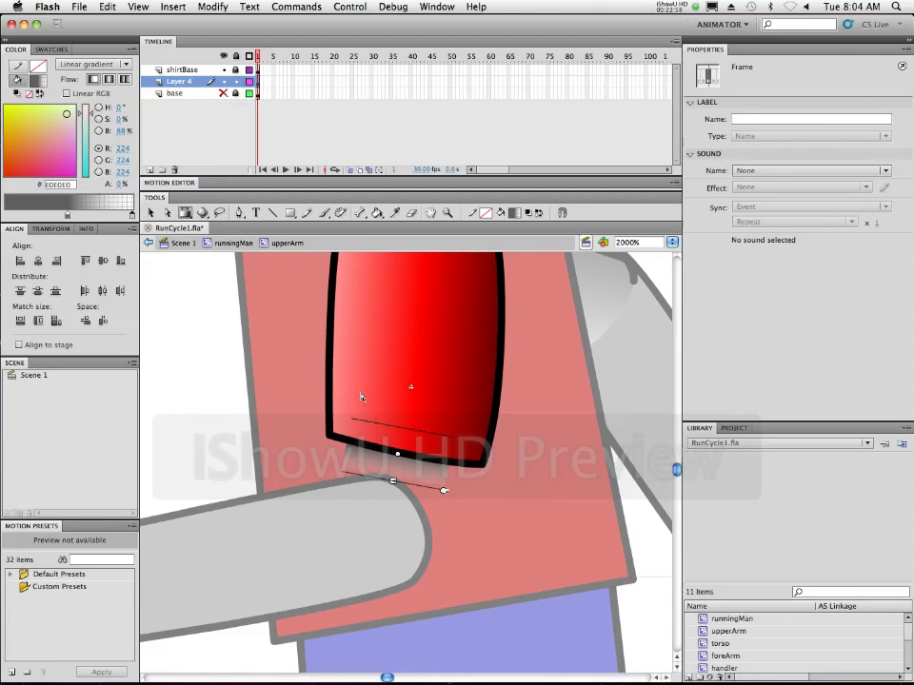
left_click(63, 216)
mouse_move(62, 218)
left_mouse_down()
mouse_move(52, 218)
mouse_move(70, 218)
left_mouse_up()
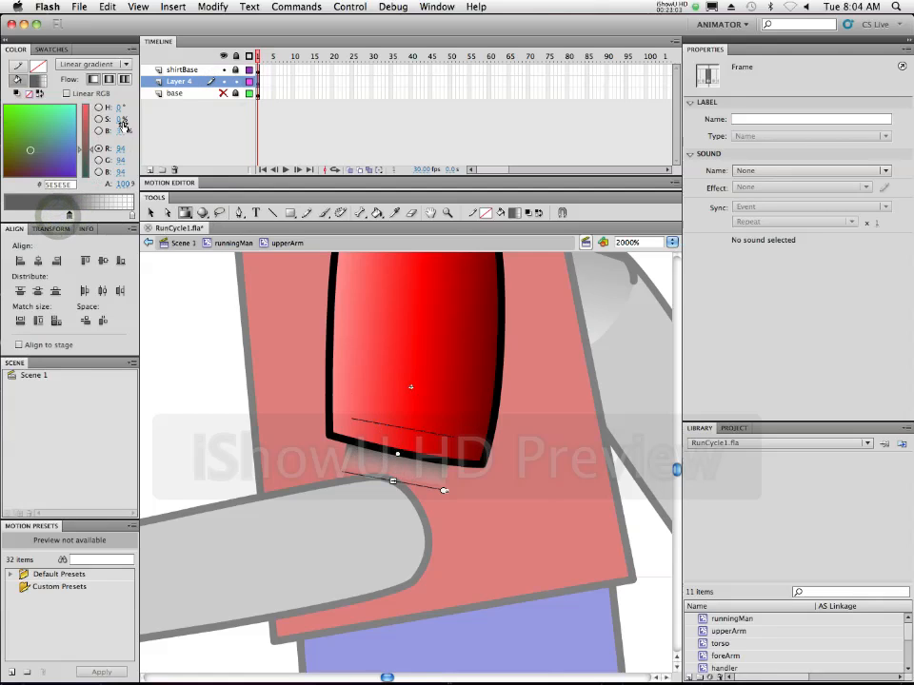
mouse_move(118, 131)
left_mouse_down()
mouse_move(133, 131)
mouse_move(114, 136)
left_mouse_up()
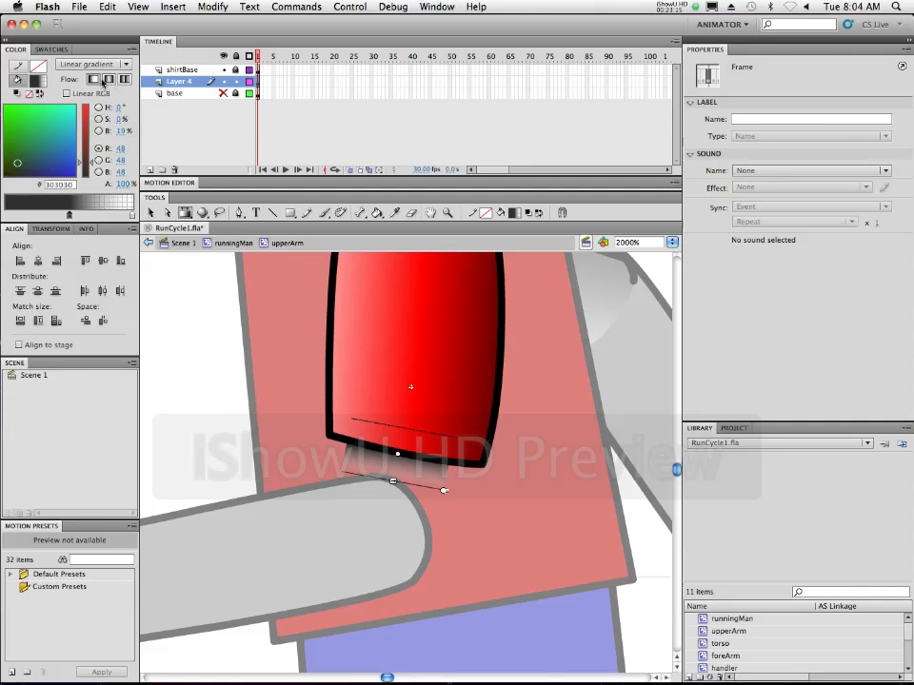
left_click(223, 92)
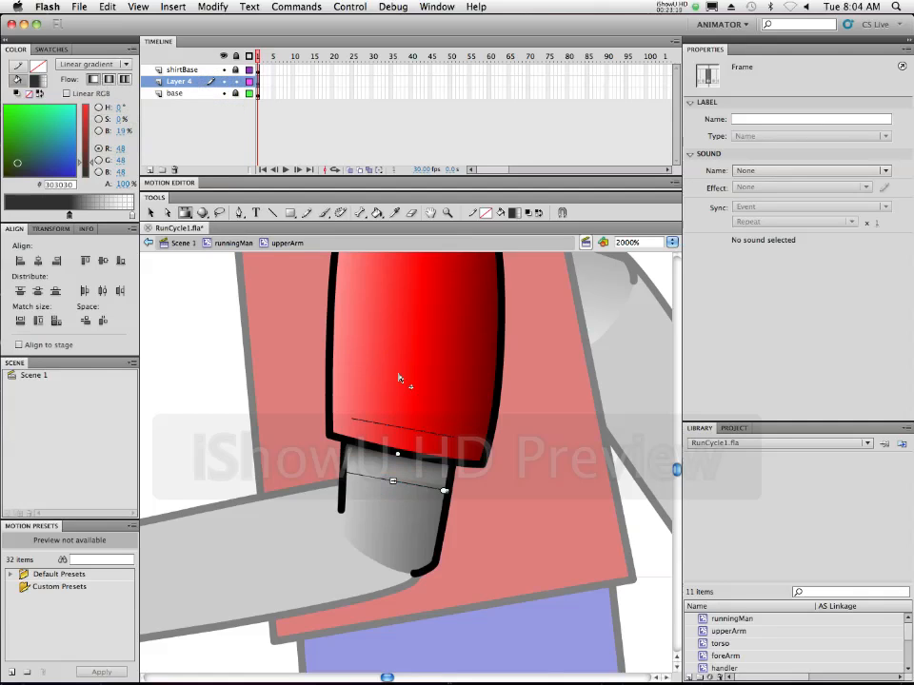
Move the shadow shape's lower-left corner point slightly inward to fit the arm's outline using the Subselection tool
left_click(397, 473)
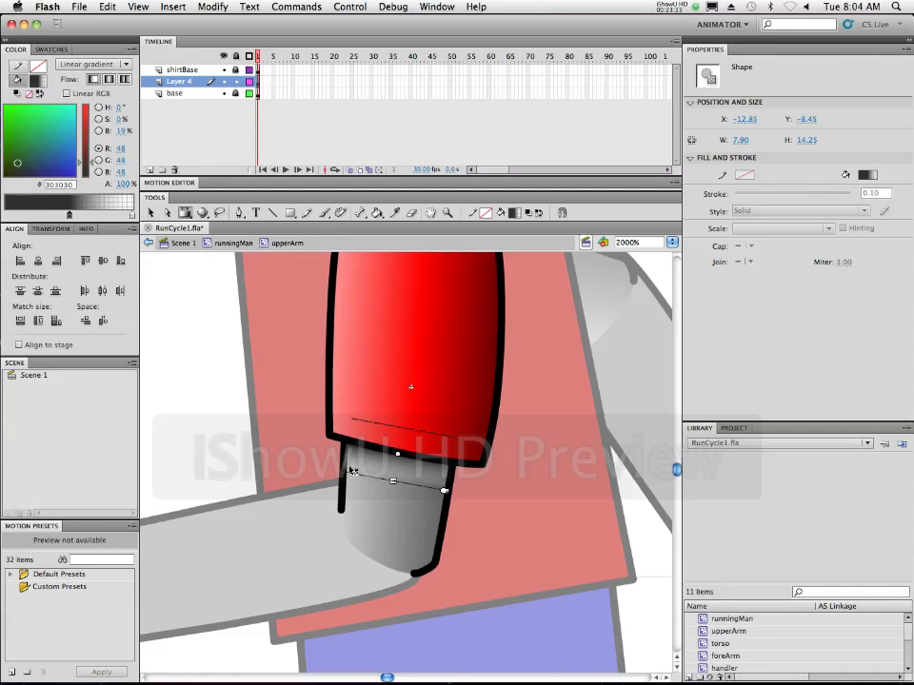
key("v")
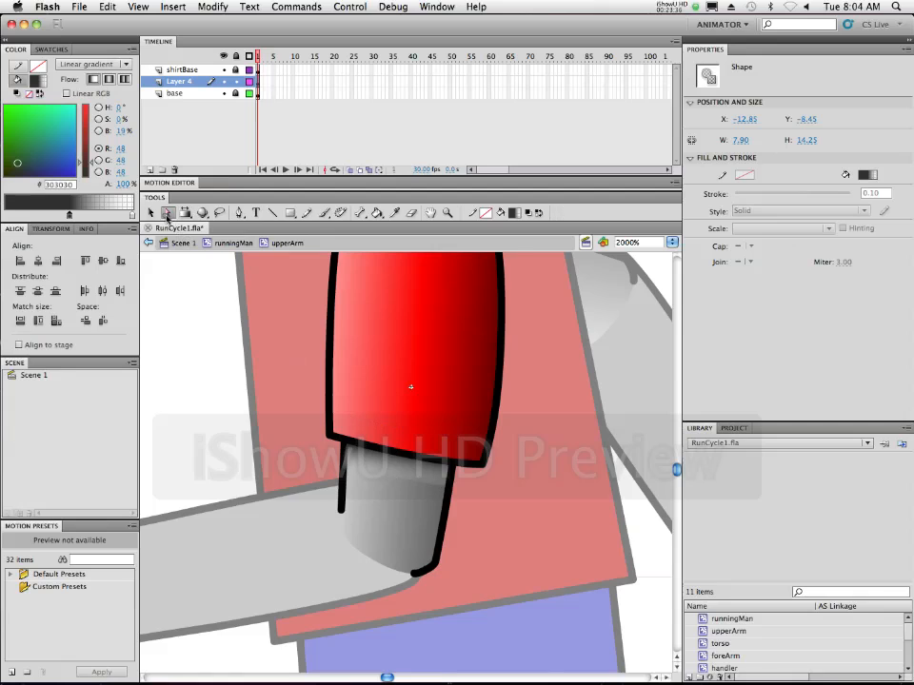
left_click(348, 476)
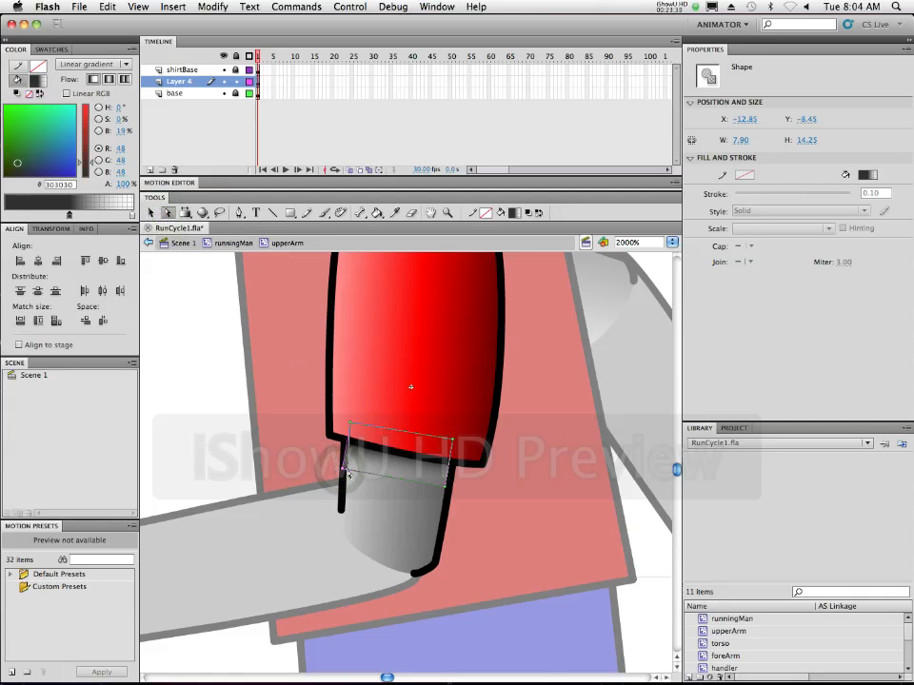
left_click_drag(350, 476, 346, 474)
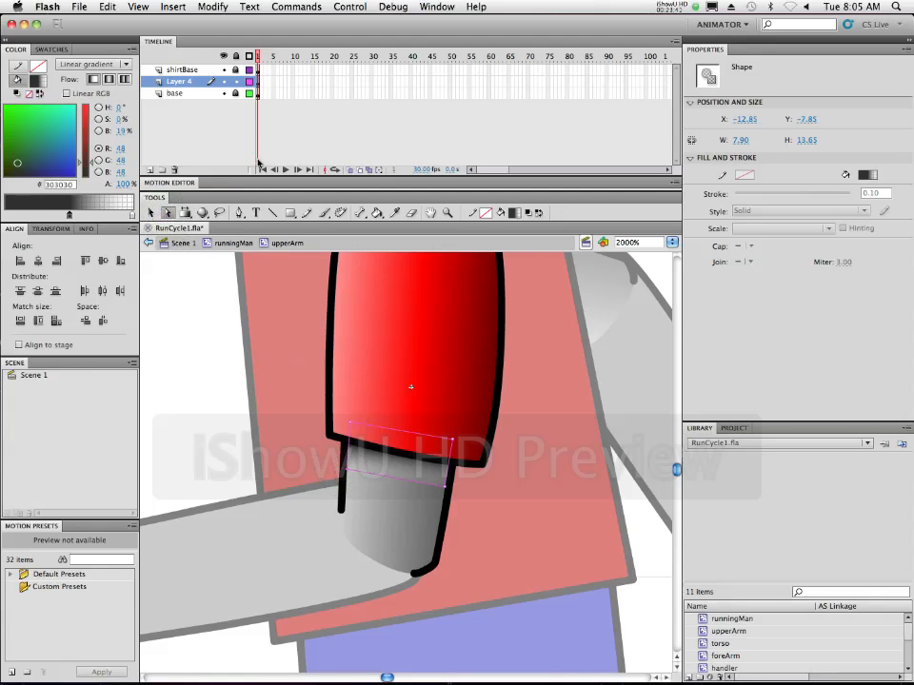
Hide shirtBase, align the shadow shape's upper-right corner point with the arm's edge, then show shirtBase and deselect the shape
left_click(223, 70)
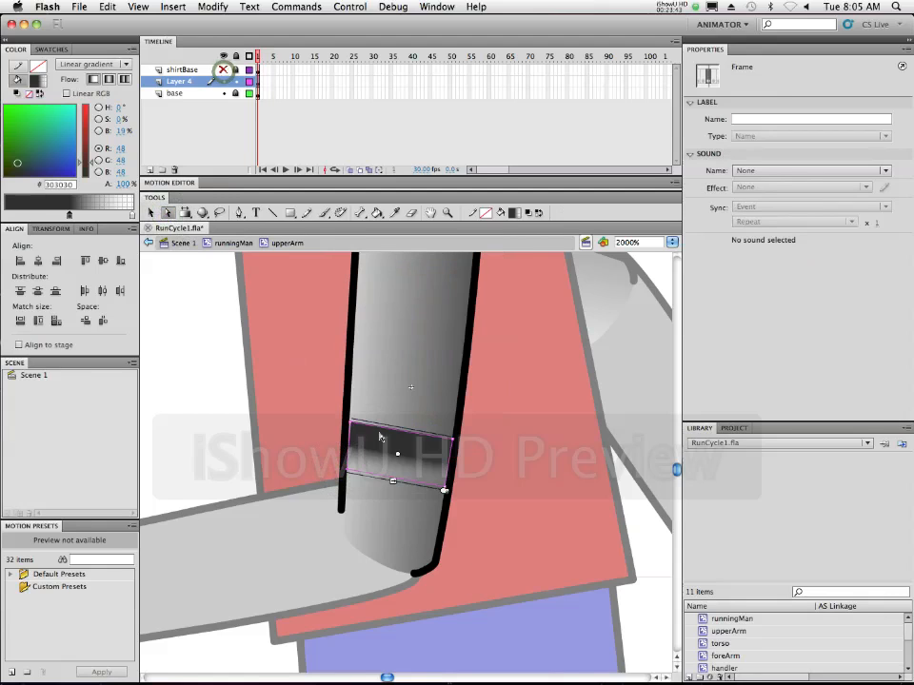
left_click(449, 444)
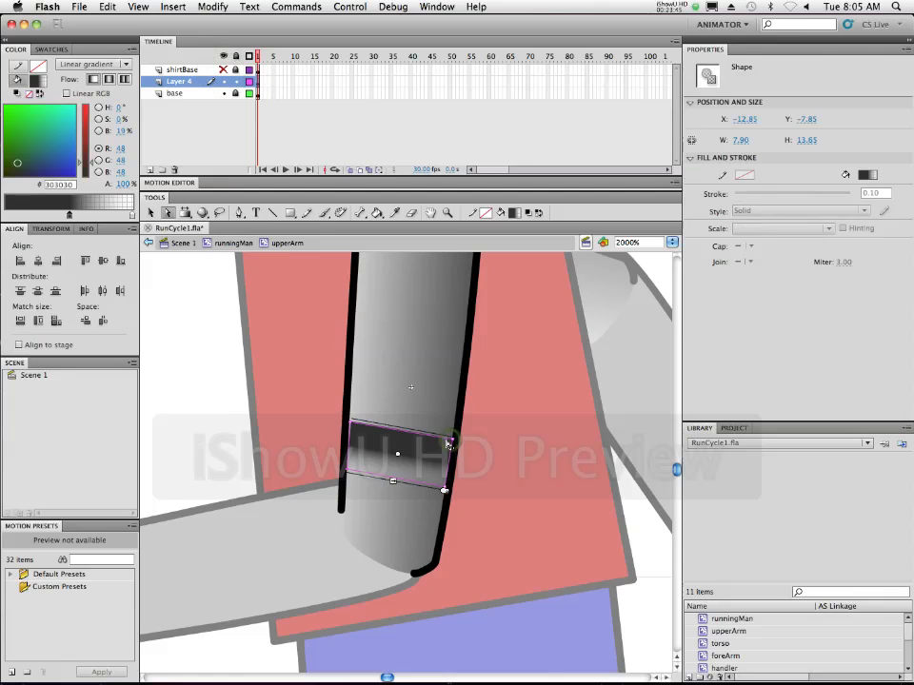
left_click_drag(447, 446, 450, 440)
left_click(222, 70)
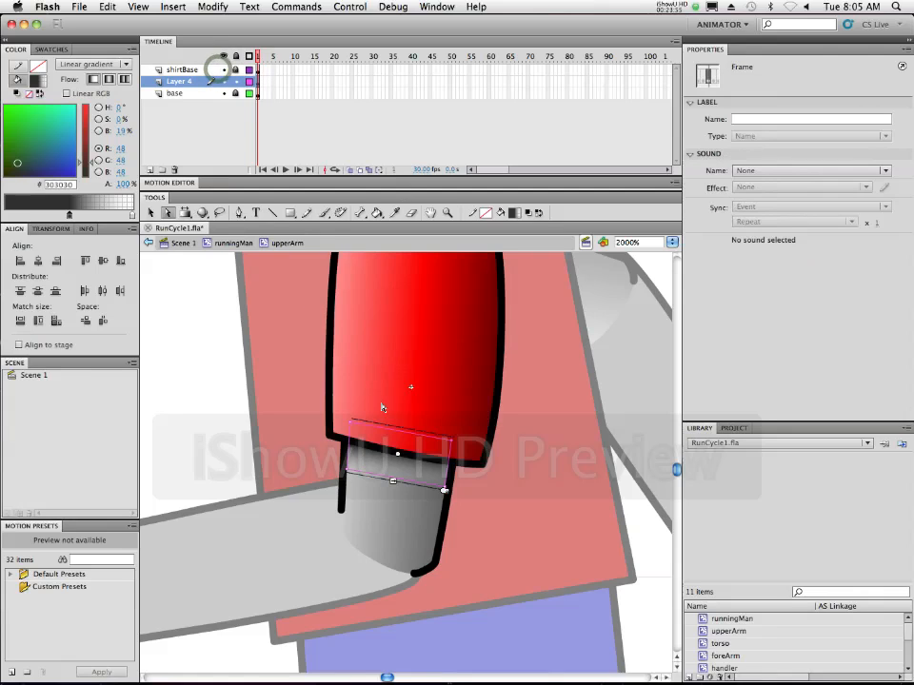
left_click(151, 212)
left_click(184, 363)
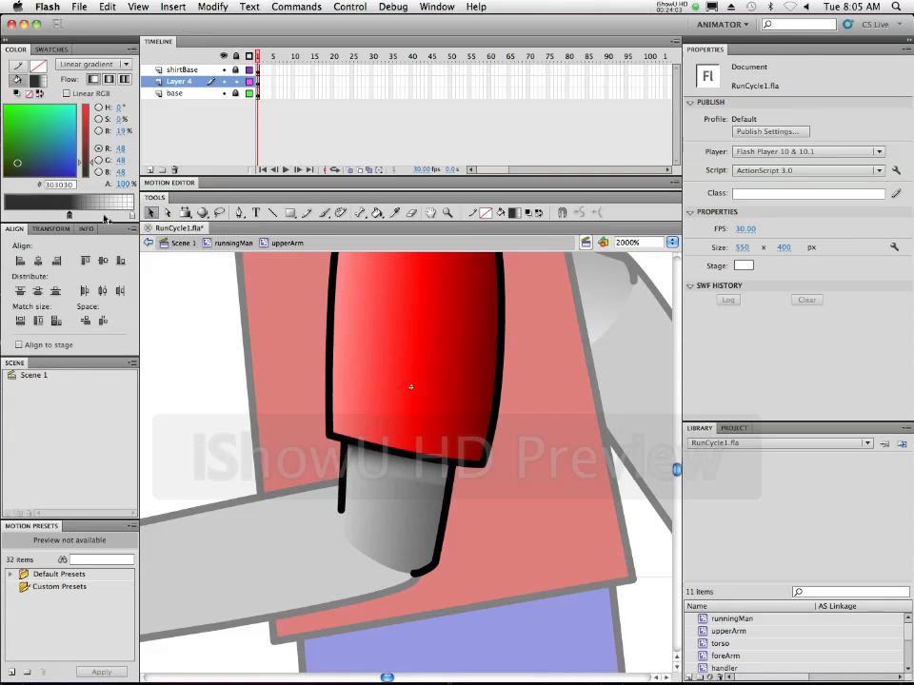
Try to darken the shadow gradient's transparent end stop to near-black #010101 with 0° hue and 0% saturation
mouse_move(67, 215)
left_mouse_down()
mouse_move(44, 217)
mouse_move(64, 217)
left_mouse_up()
left_click(133, 217)
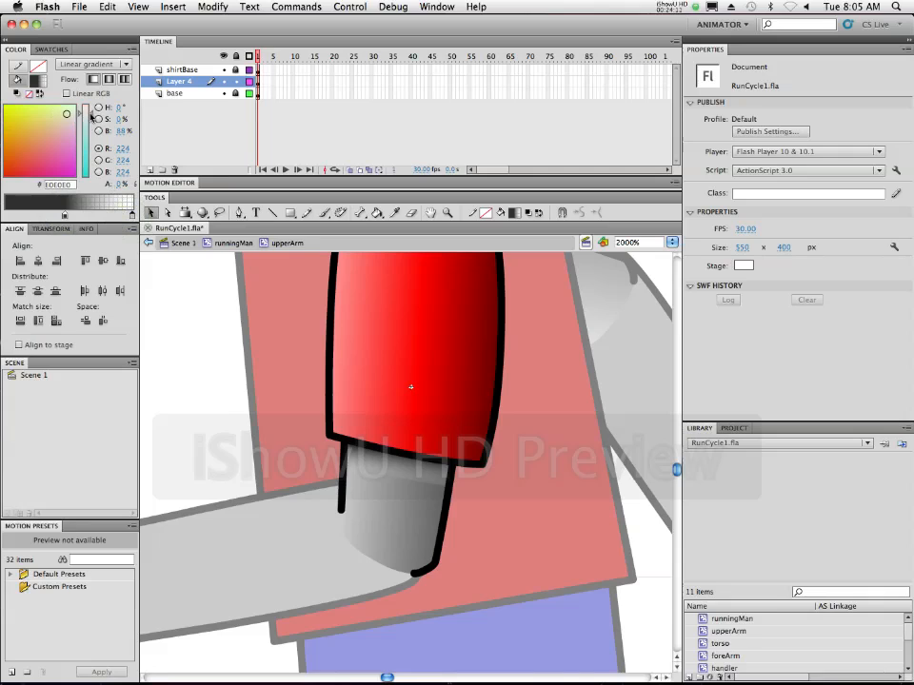
left_click(87, 107)
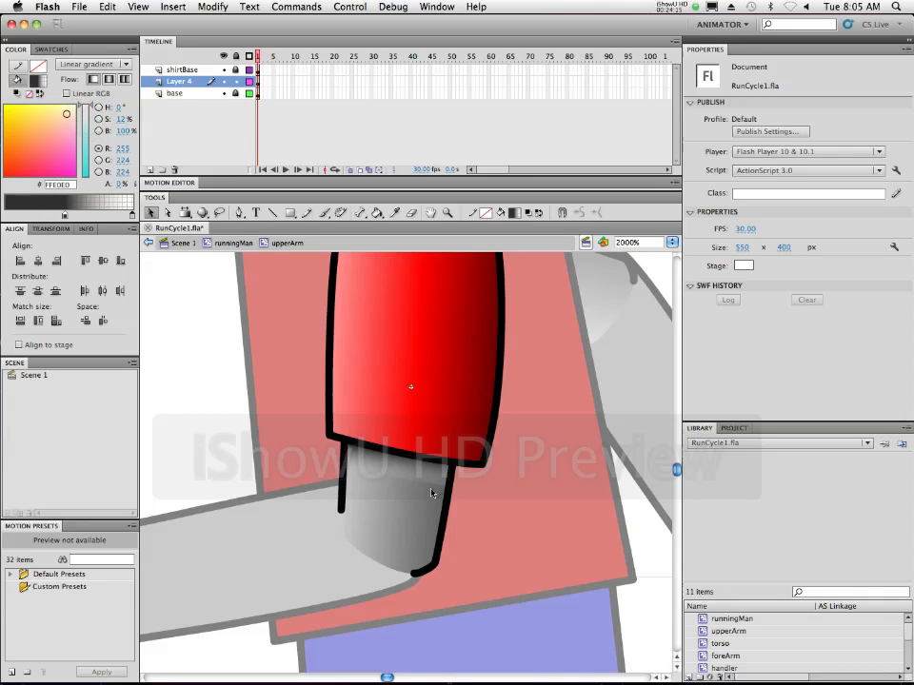
left_click_drag(122, 150, 8, 153)
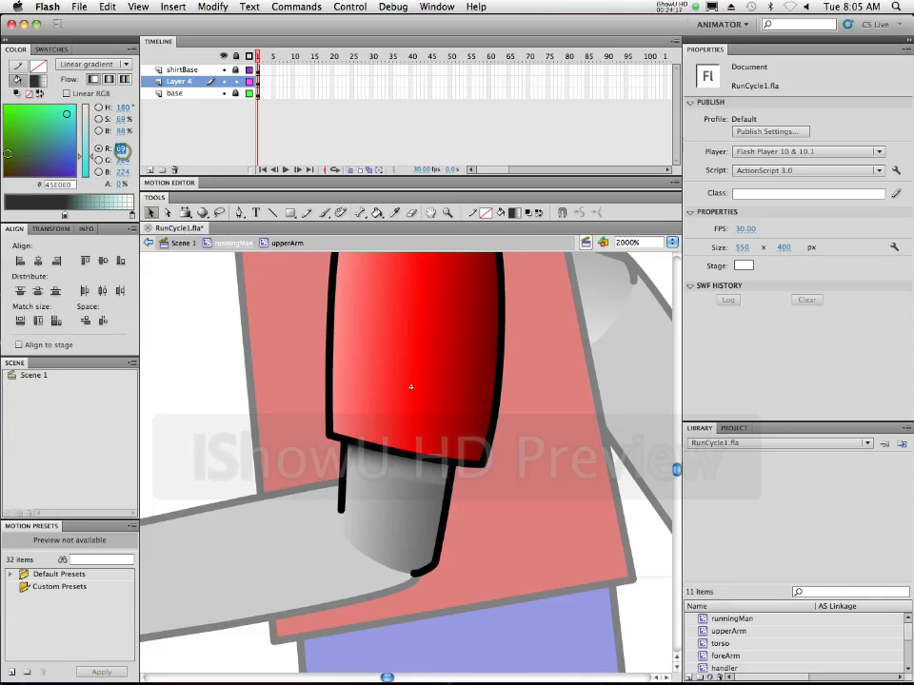
left_click_drag(119, 150, 40, 147)
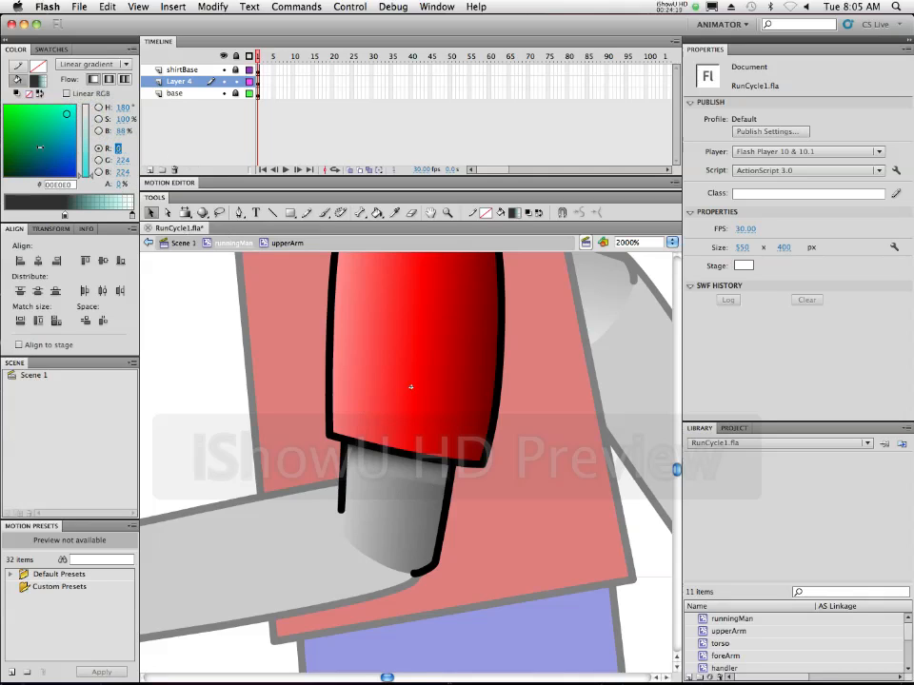
left_click_drag(123, 162, 8, 165)
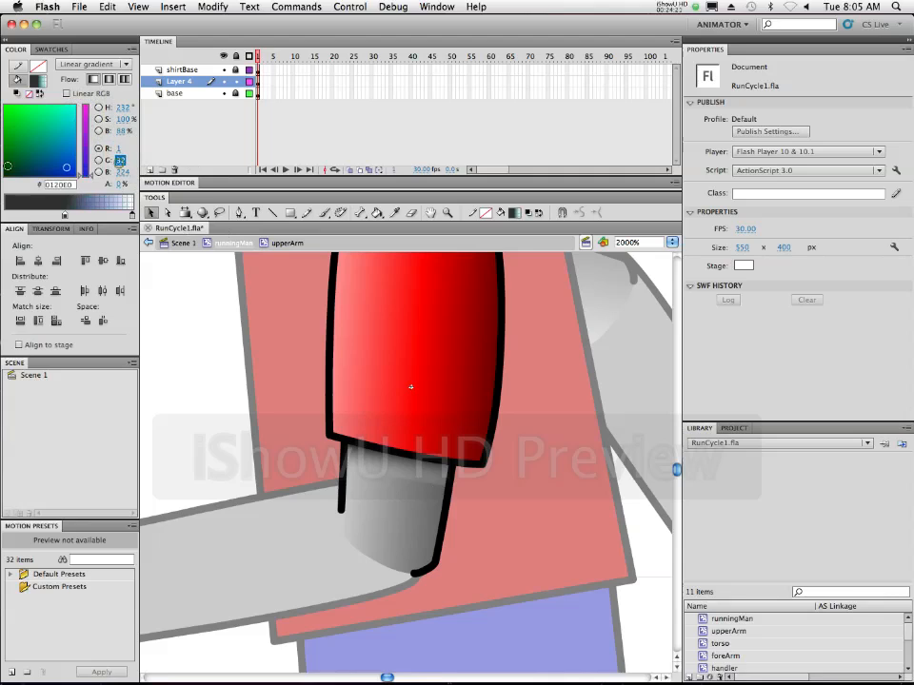
left_click_drag(122, 173, 100, 174)
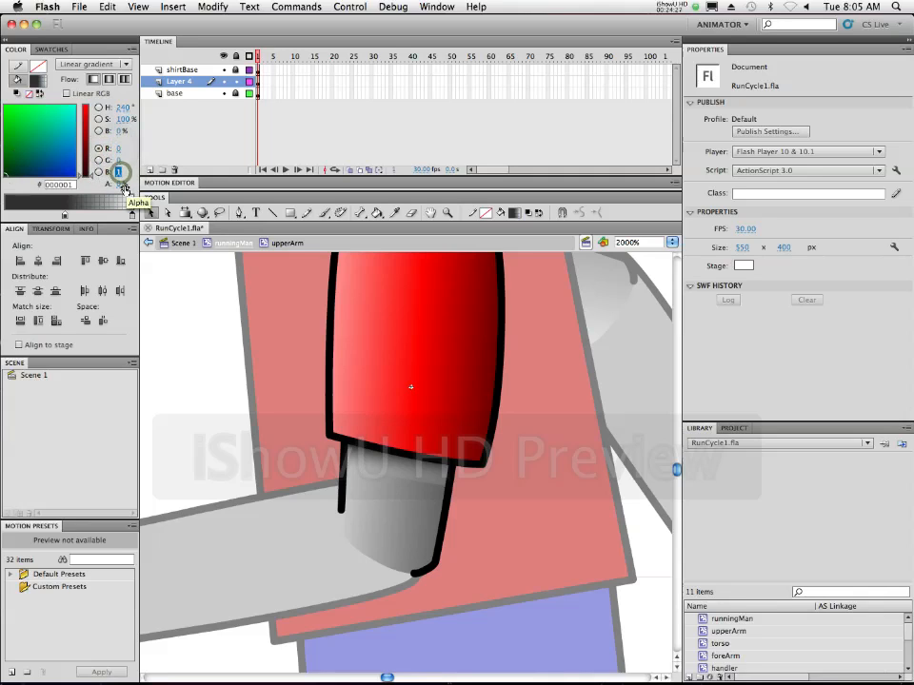
left_click_drag(122, 110, 2, 114)
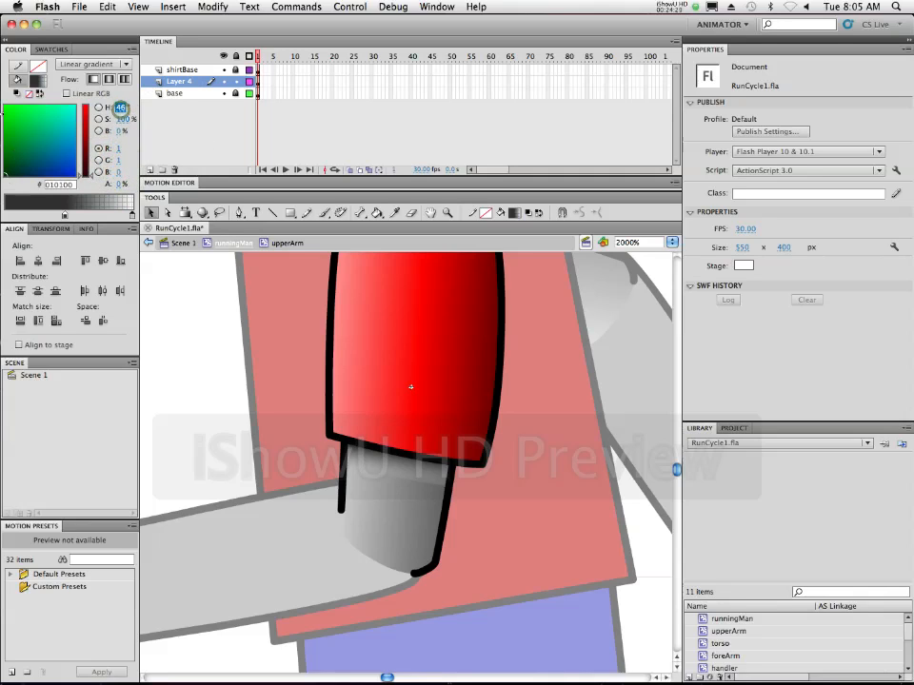
left_click_drag(124, 120, 16, 122)
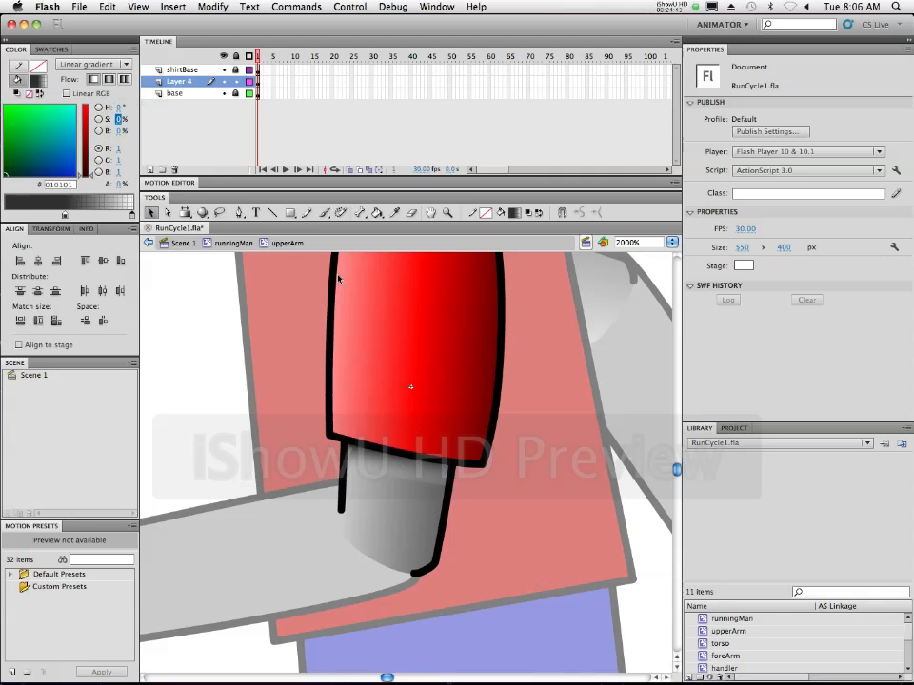
Adjust the shadow shape's gradient with the Gradient Transform tool so its fade follows the sleeve hem, and deselect the shape
left_click(184, 212)
left_click(441, 476)
left_click_drag(444, 491, 394, 477)
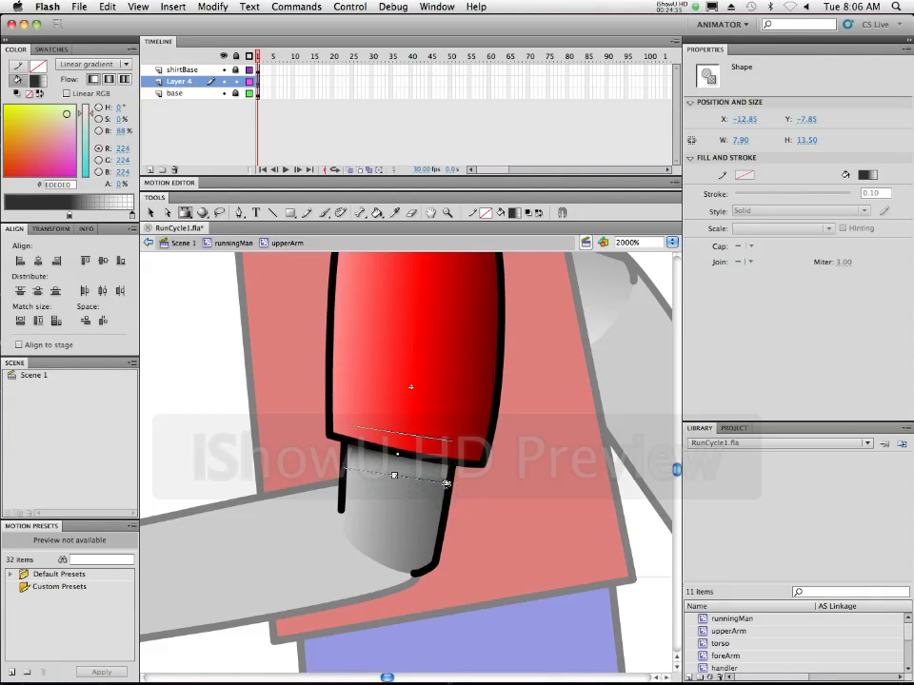
left_click(153, 212)
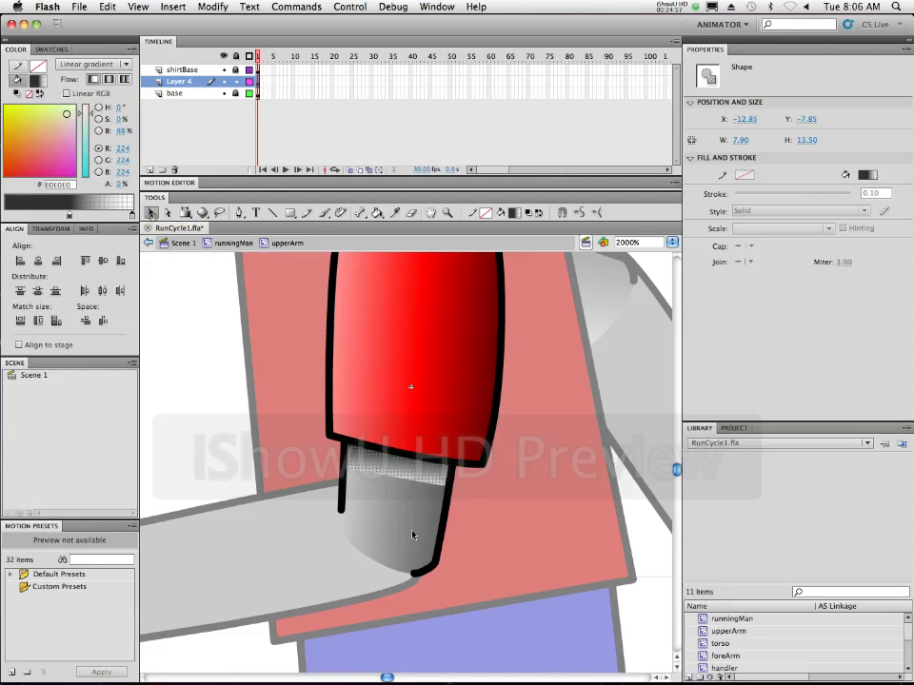
left_click(408, 521)
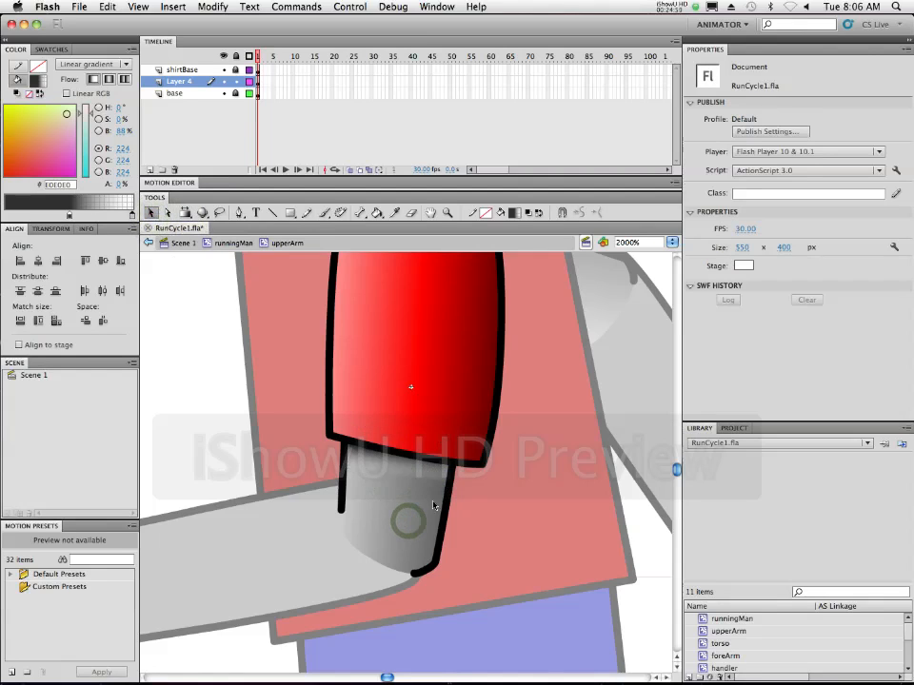
Adjust the shadow shape's upper-left corner point to the arm's edge with the Subselection tool, and deselect the shape
left_click(379, 462)
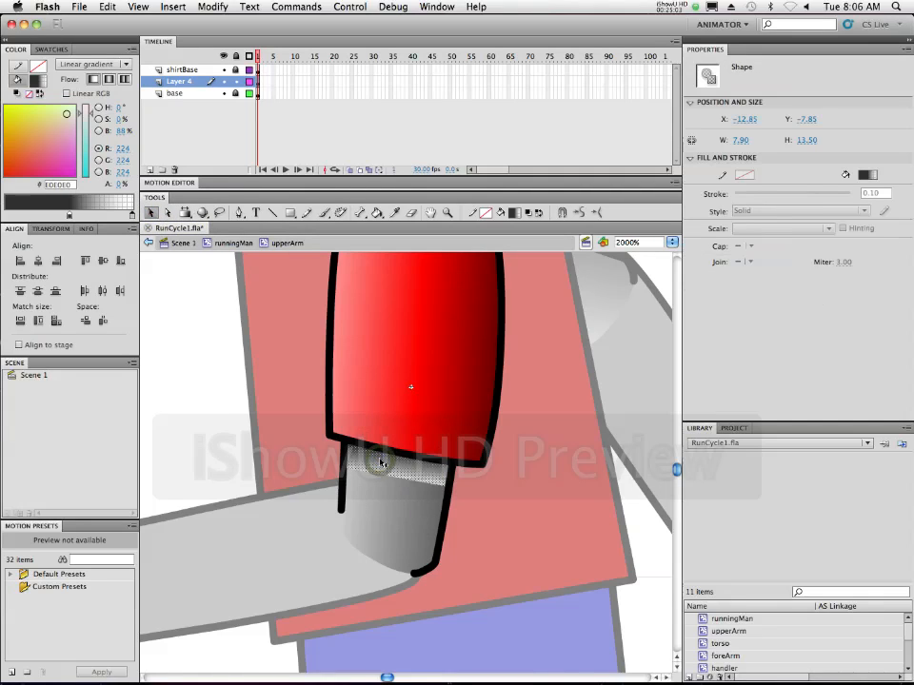
left_click(389, 506)
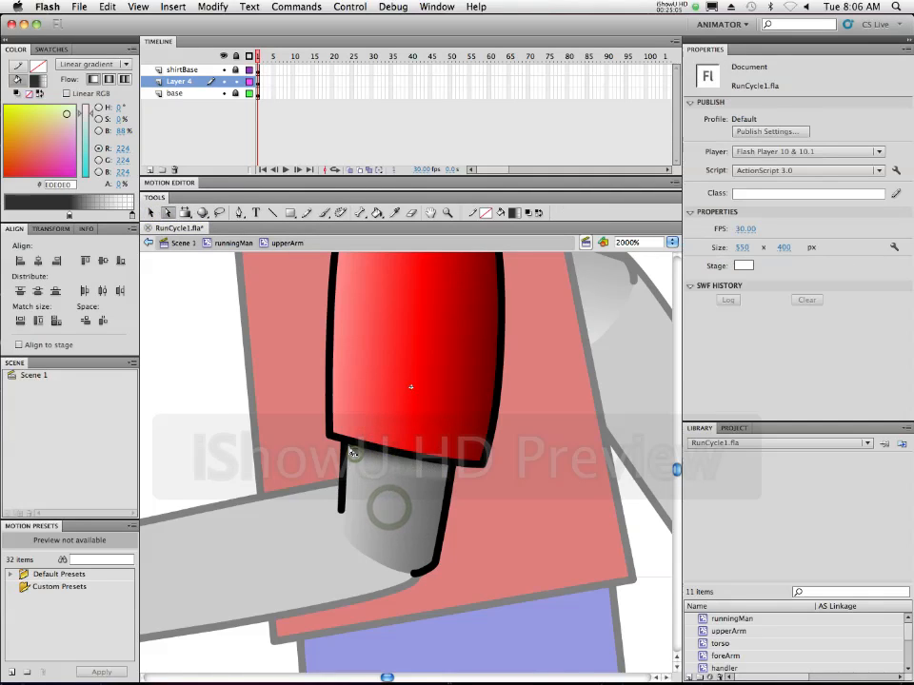
left_click(348, 423)
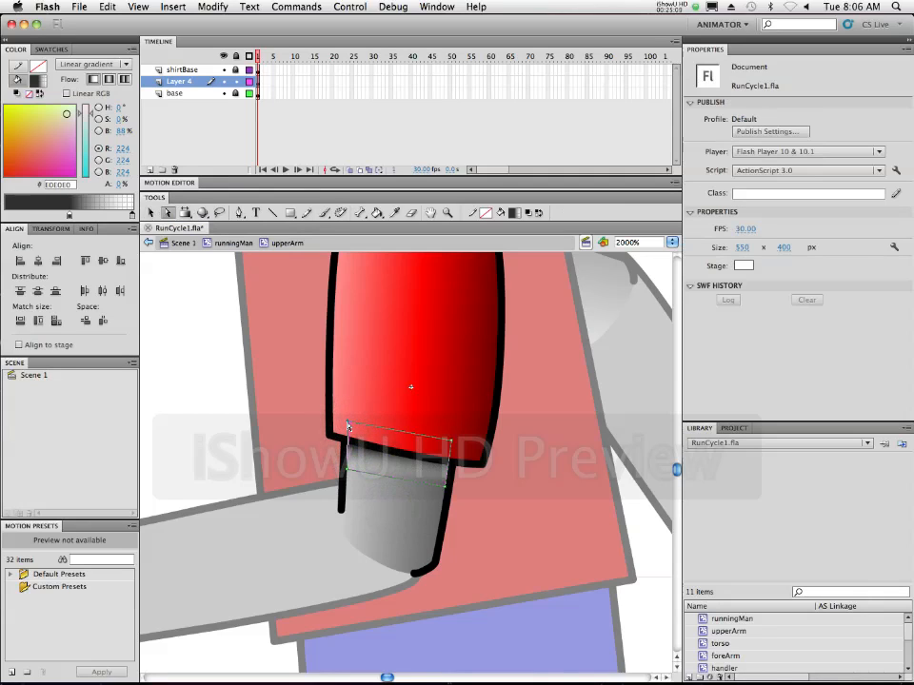
left_click(378, 500)
key("v")
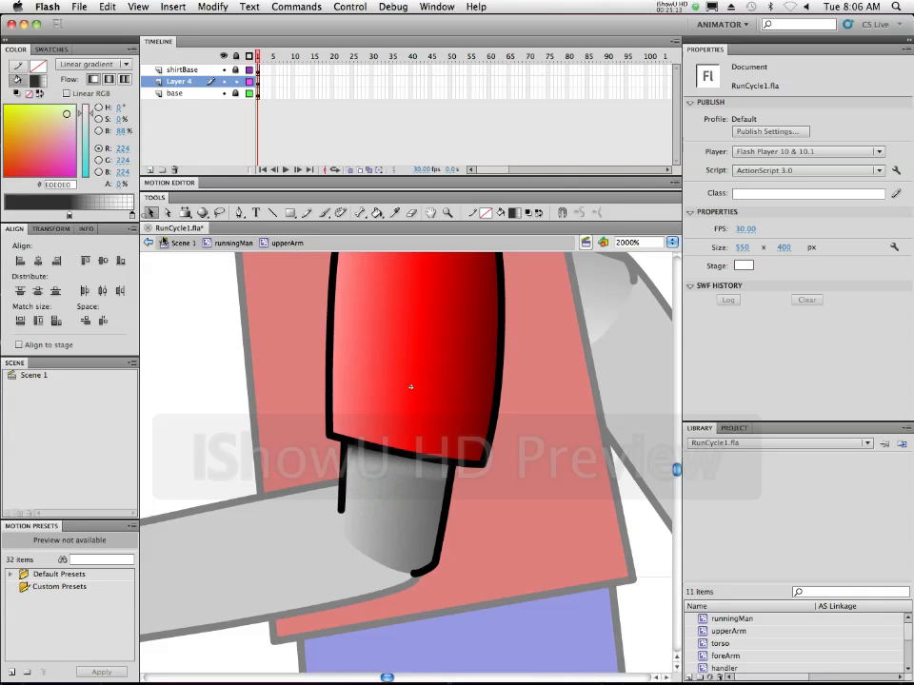
left_click(416, 485)
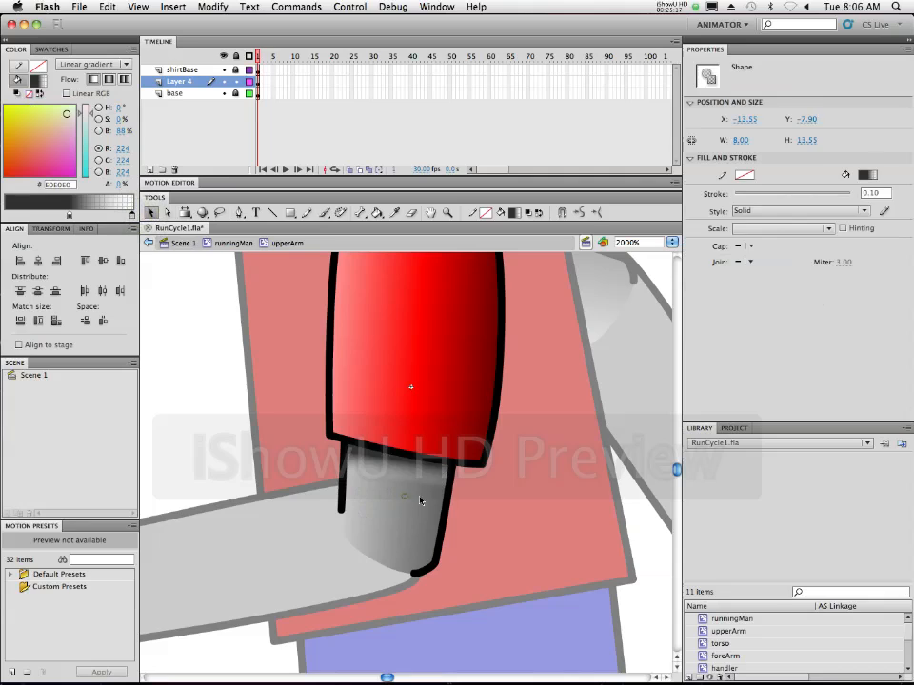
left_click(405, 495)
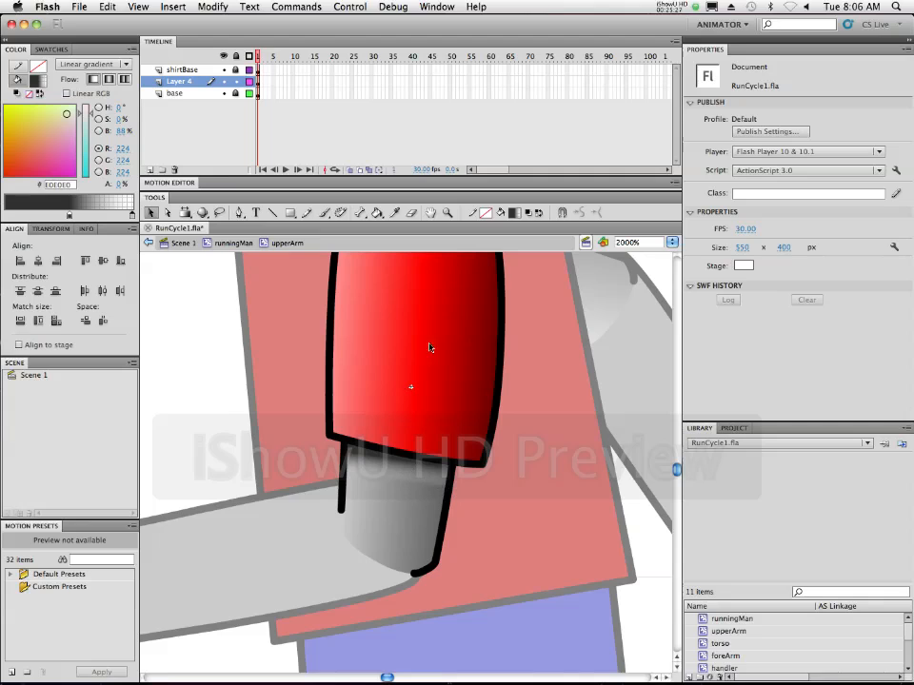
Rename Layer 4, which holds the sleeve's shadow, with a name beginning "shirtSha" and lock the layer
left_click(382, 361, "alt")
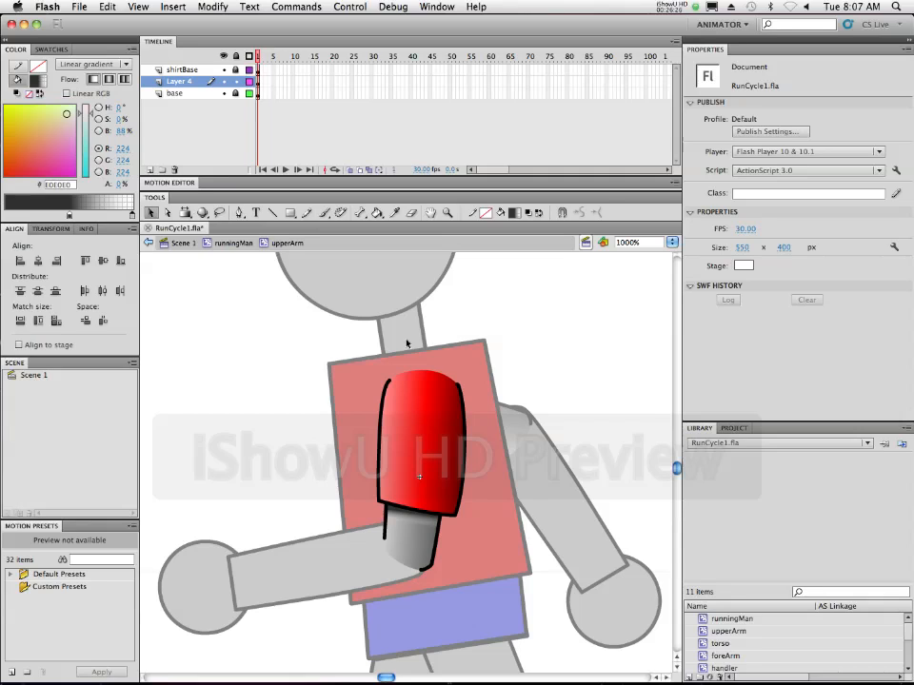
left_click(202, 70)
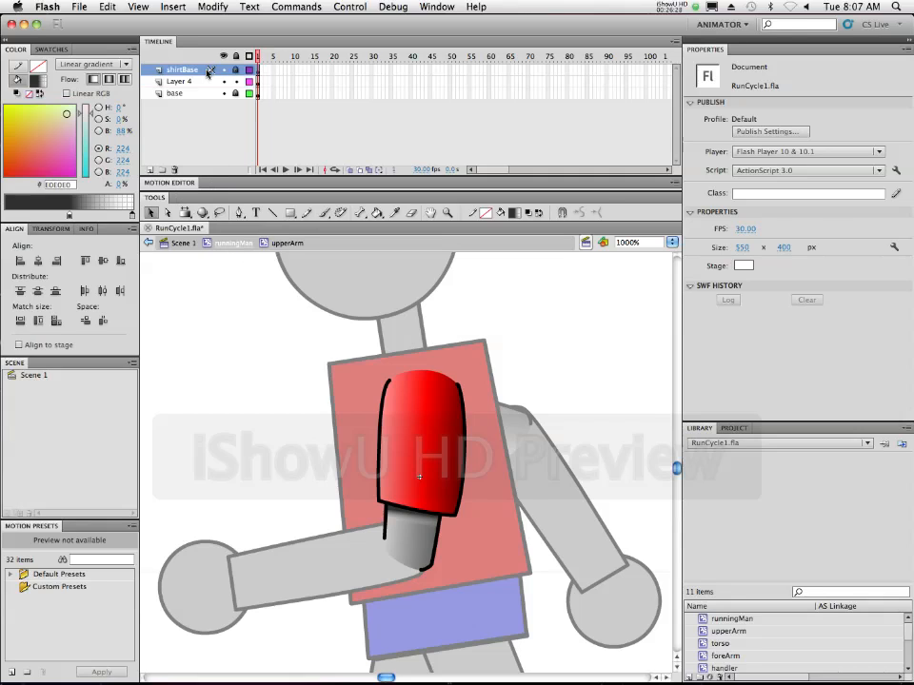
left_click(182, 81)
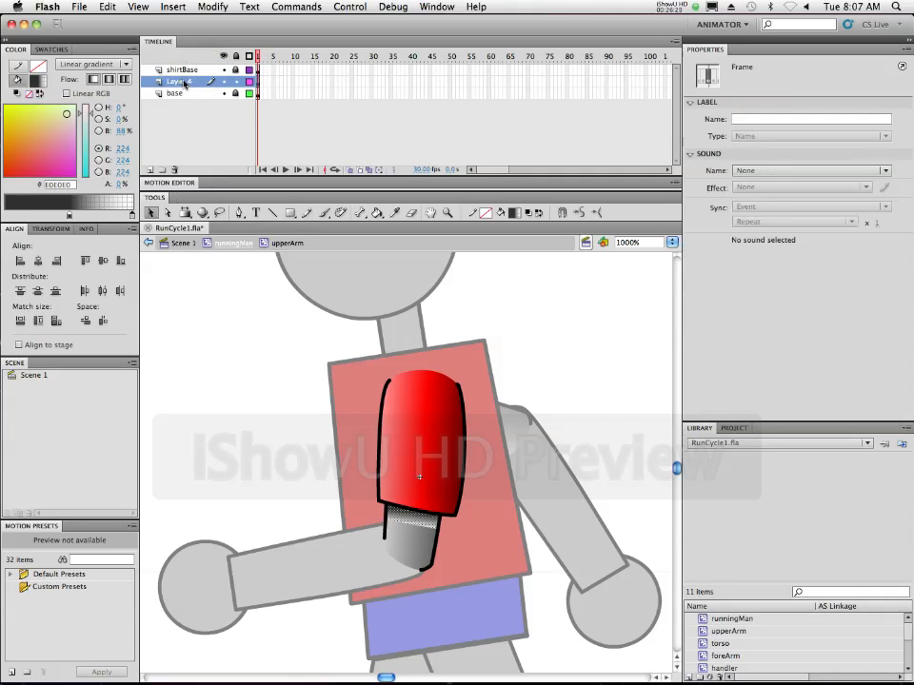
double_click(184, 83)
type("shirtHand")
key("Return")
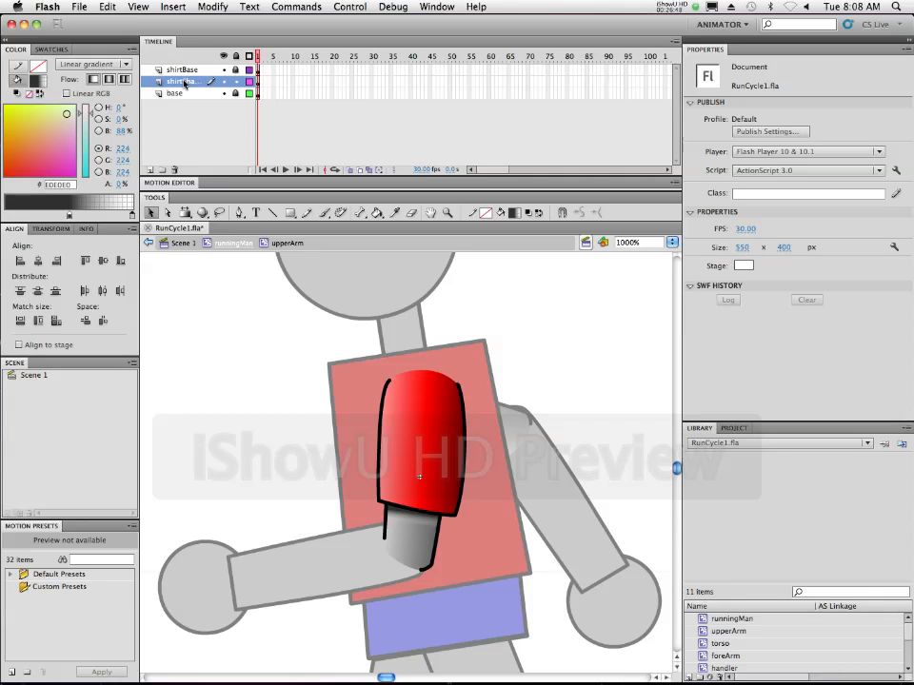
left_click(237, 81)
left_click(236, 82)
left_click(236, 78)
Add a new layer directly above shirtBase and make it the active layer
left_click(186, 71)
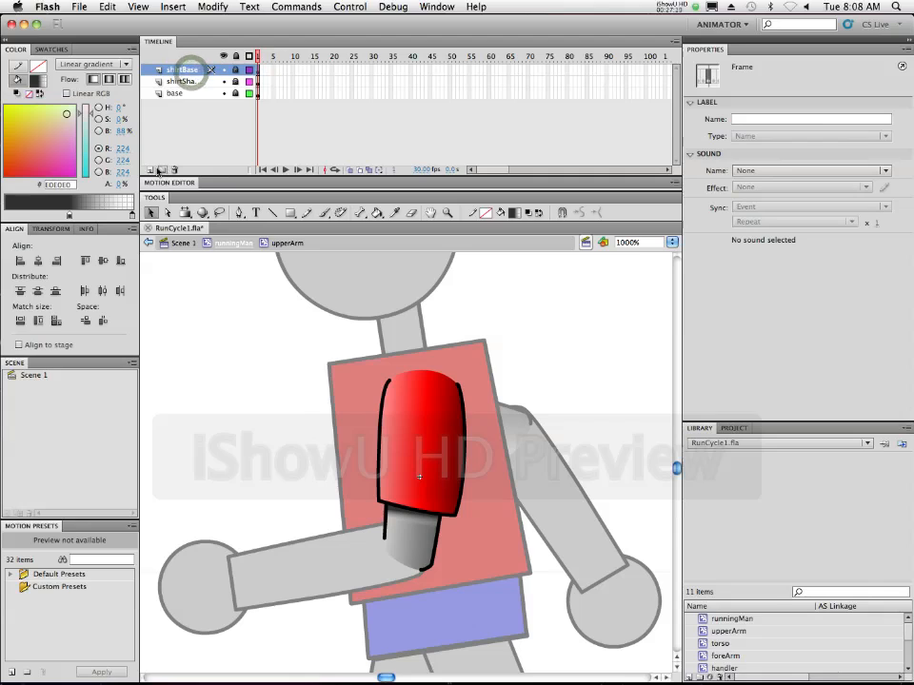
left_click(150, 170)
left_click(181, 82)
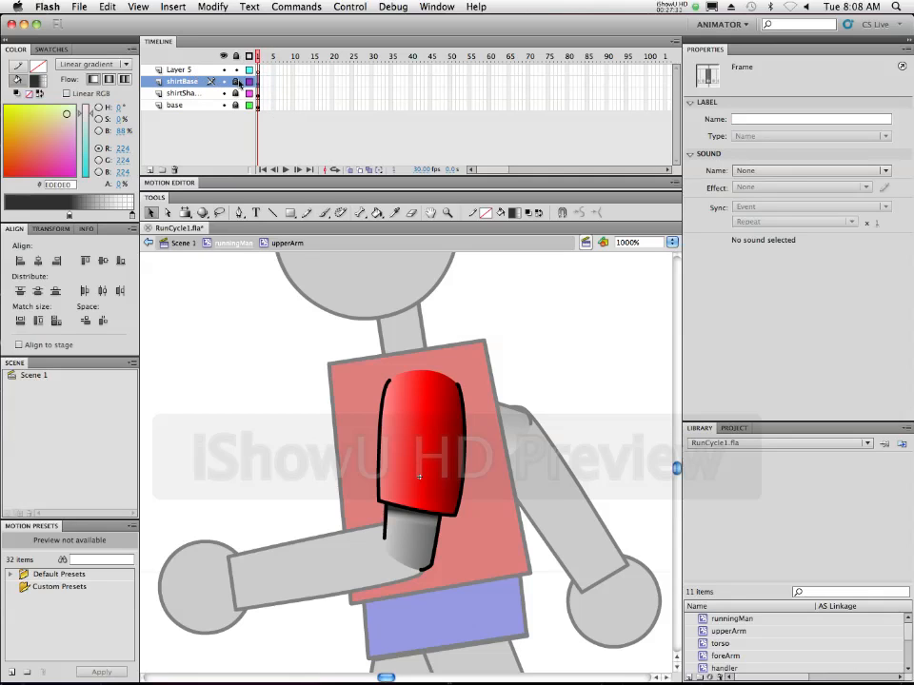
left_click(178, 70)
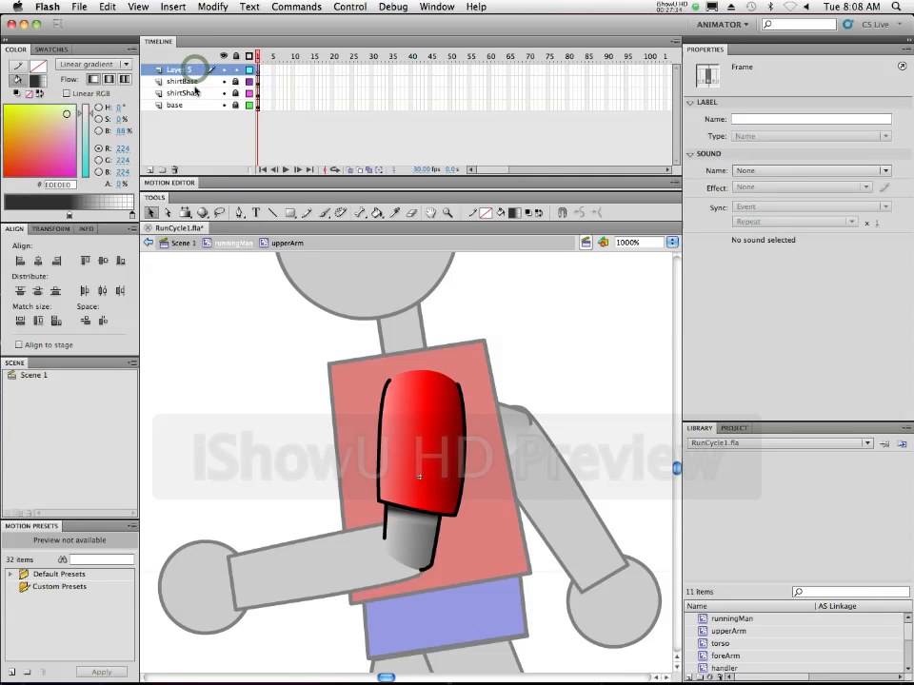